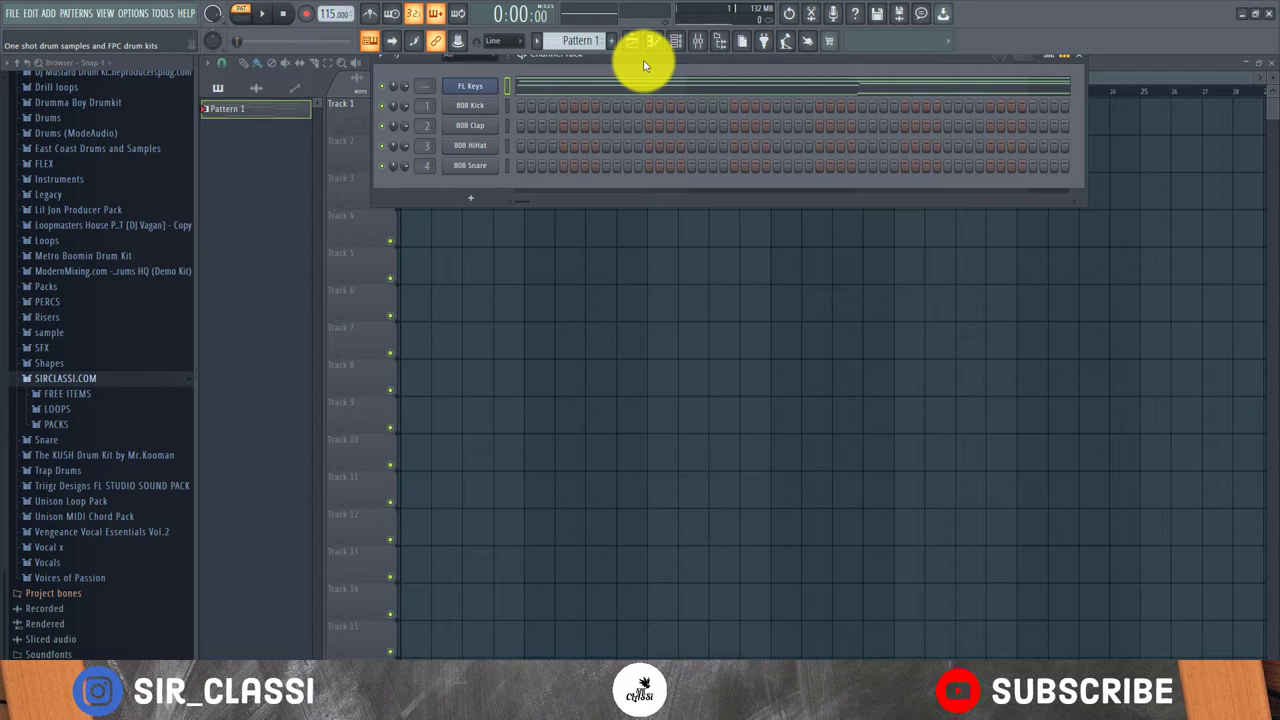
- Cut the FL Keys notes from Pattern 1 and delete the FL Keys channel from the rack
left_click_drag(645, 66, 731, 288)
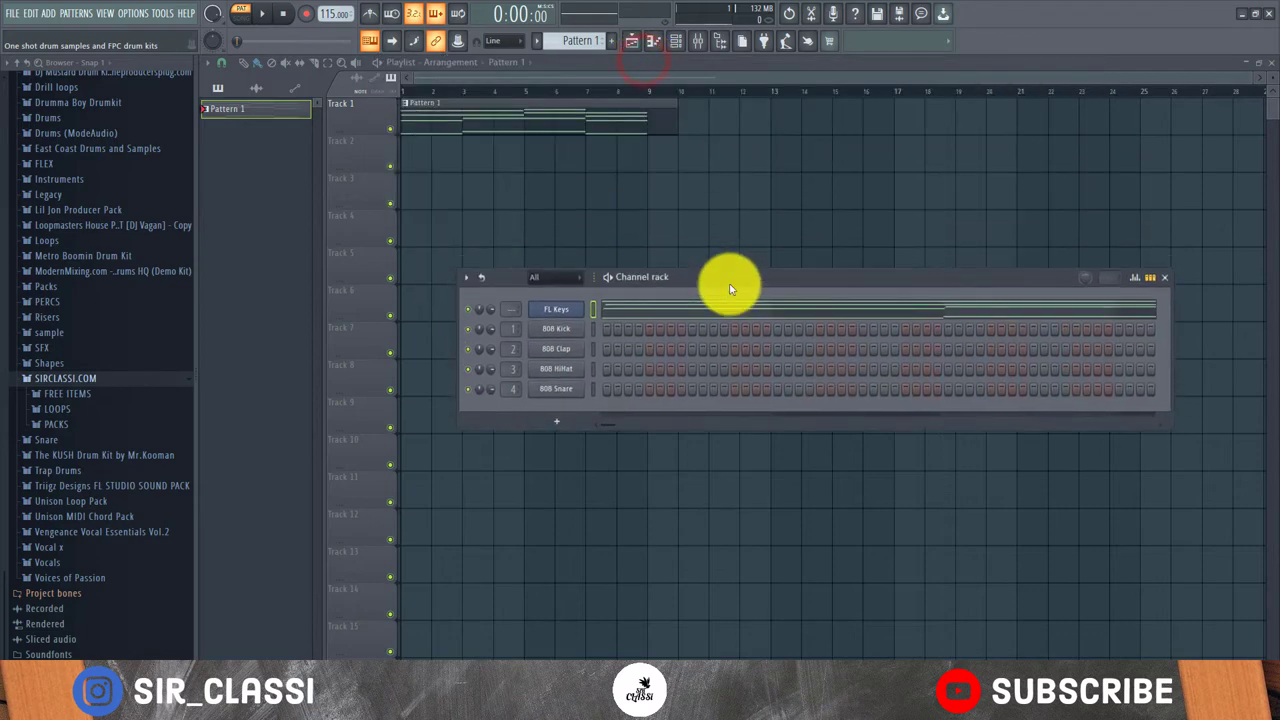
right_click(560, 314)
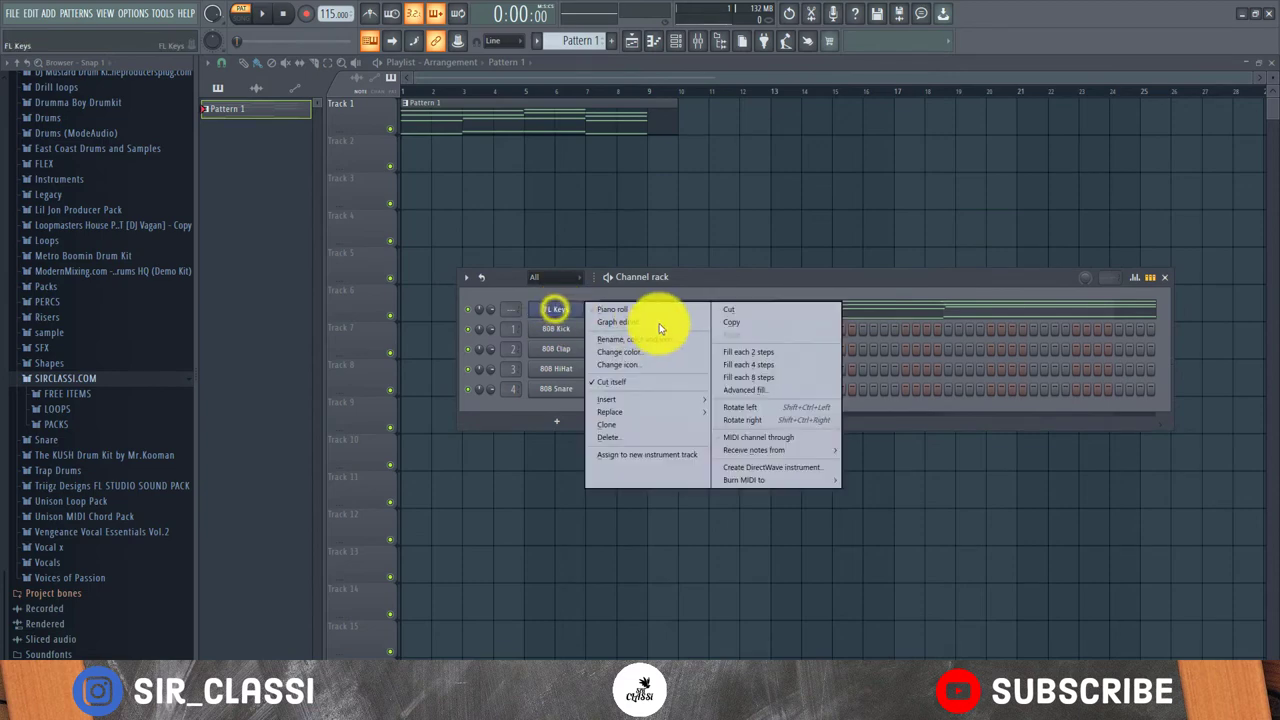
left_click(716, 312)
right_click(561, 320)
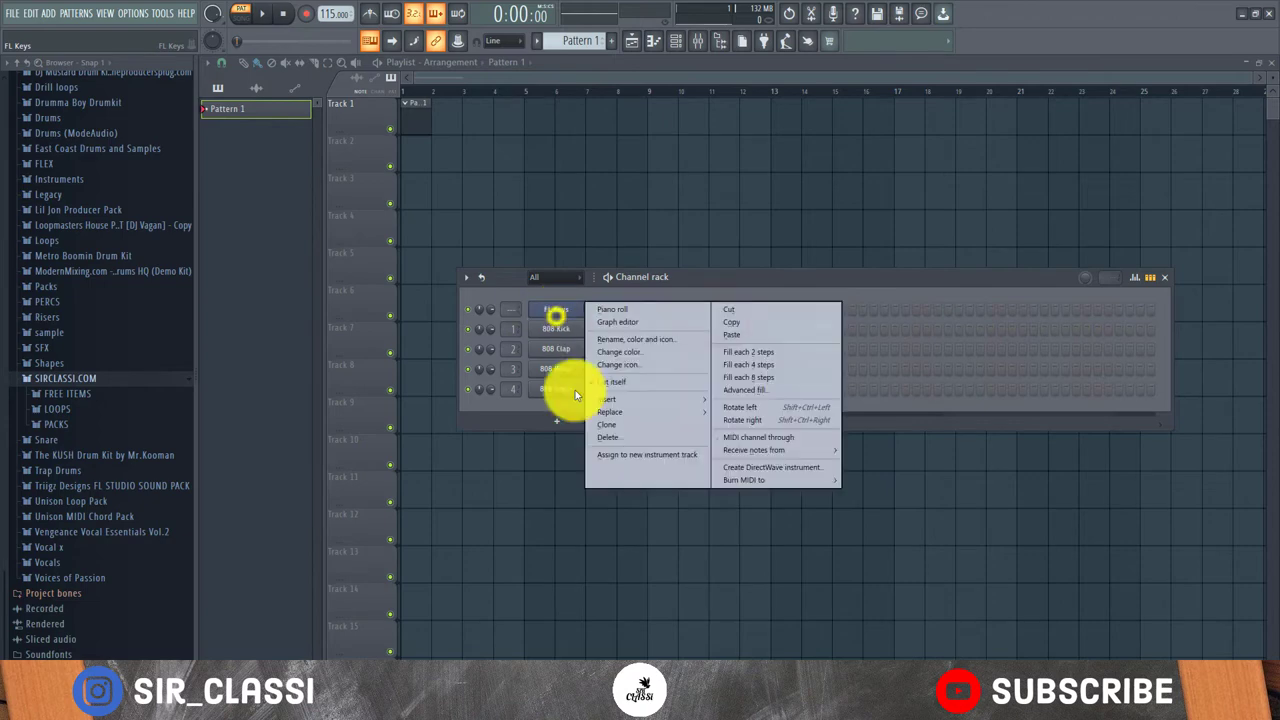
left_click(620, 443)
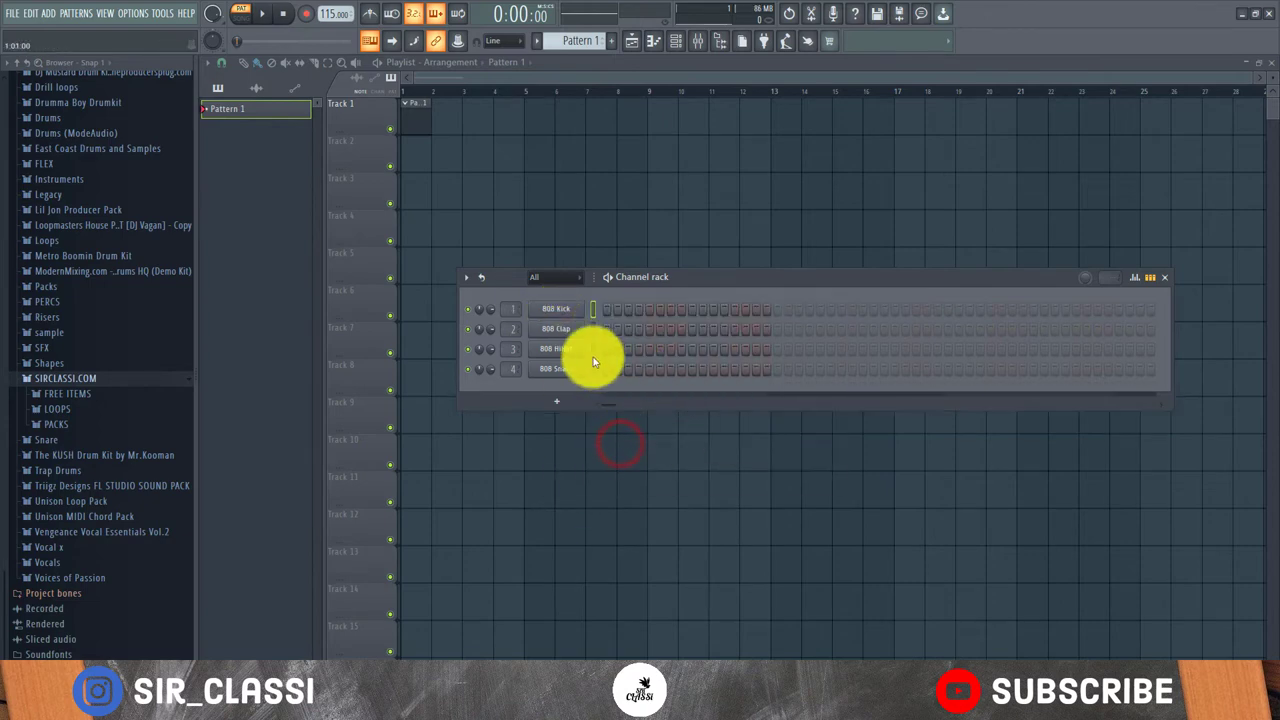
- Open the SIRCLASSI.COM > FREE ITEMS > Afrobeat Drumloop folder in the browser
left_click(97, 423)
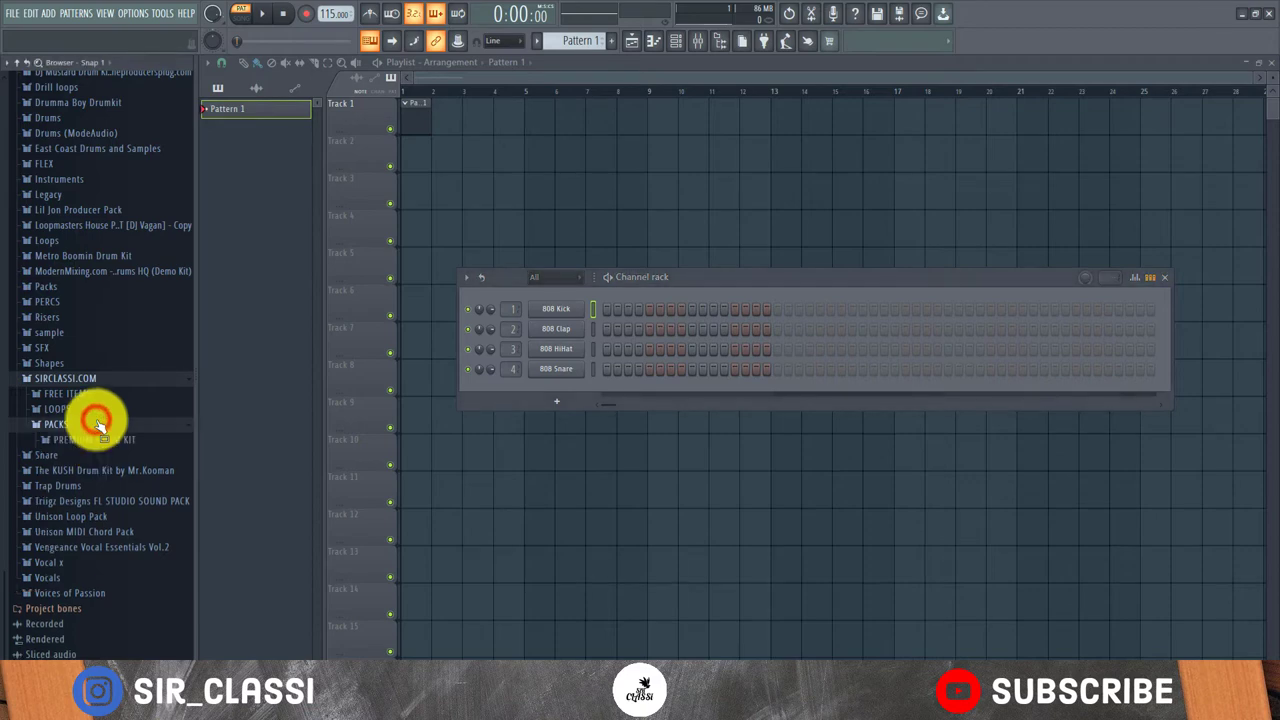
left_click(80, 423)
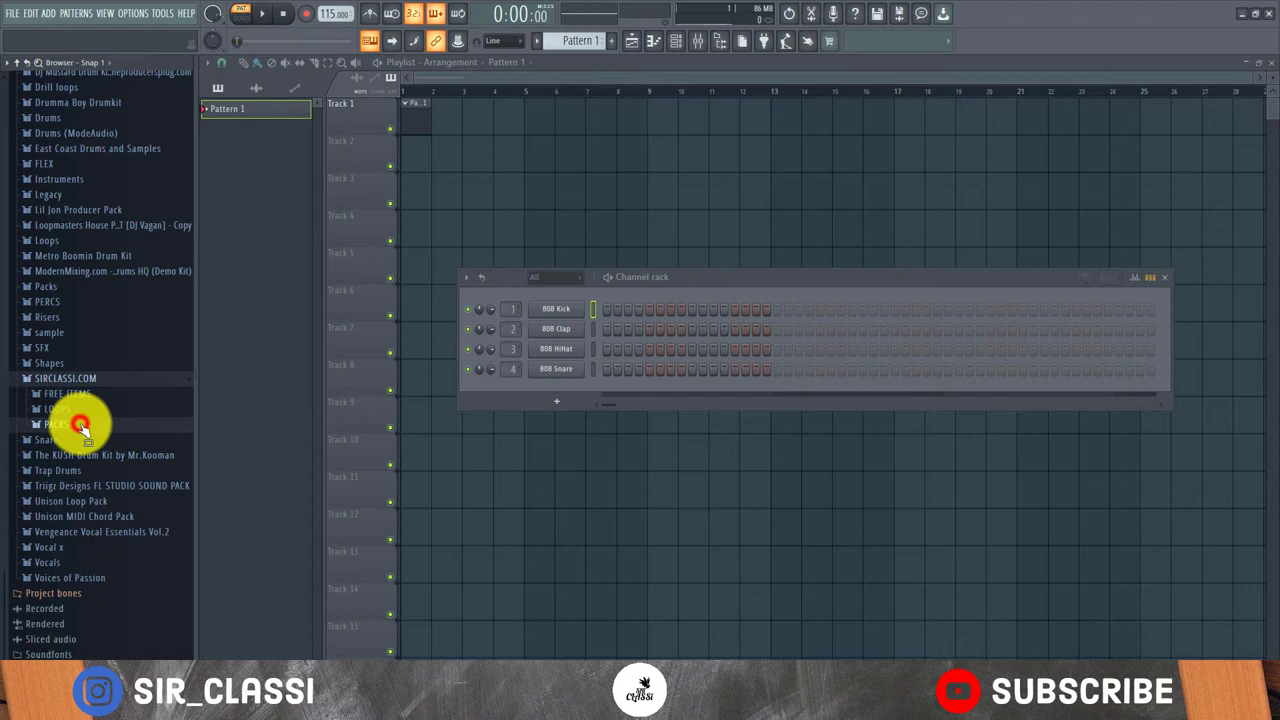
left_click(85, 393)
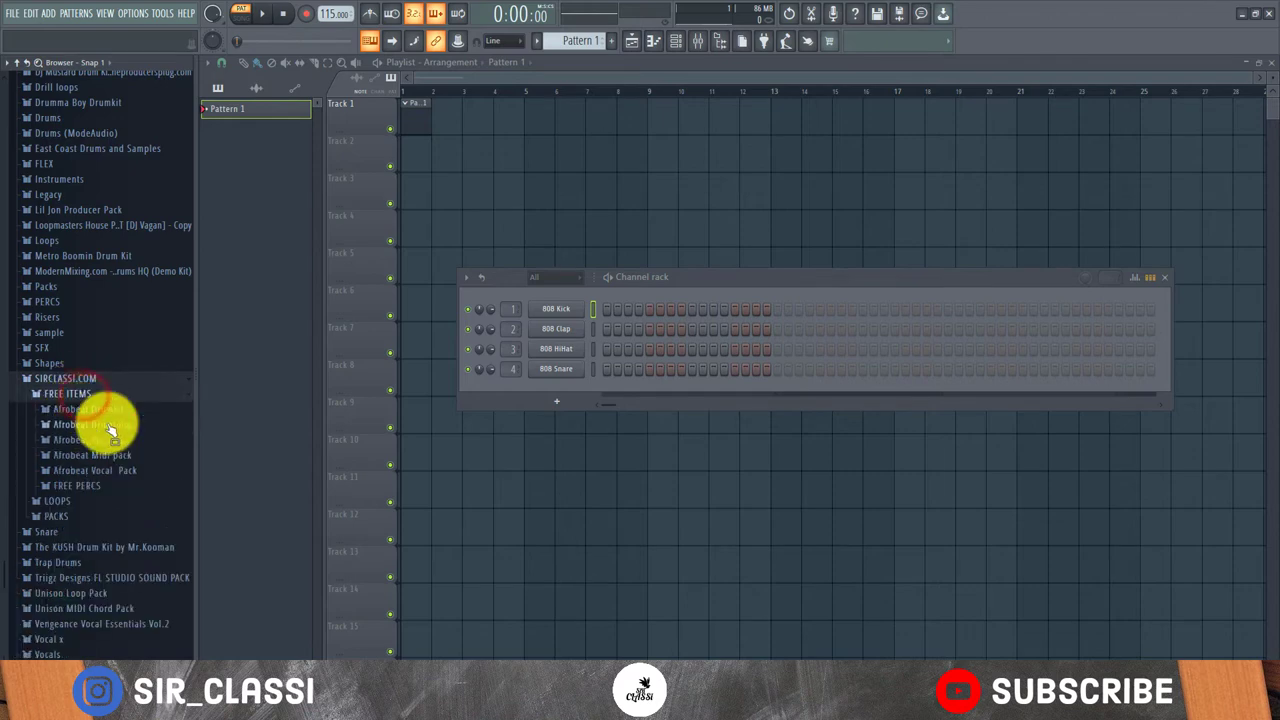
left_click(105, 425)
- Preview the 102, 94, 96 and 98 bpm loops, then place Drumloop 101 at bar 1 of Track 1
left_click(100, 440)
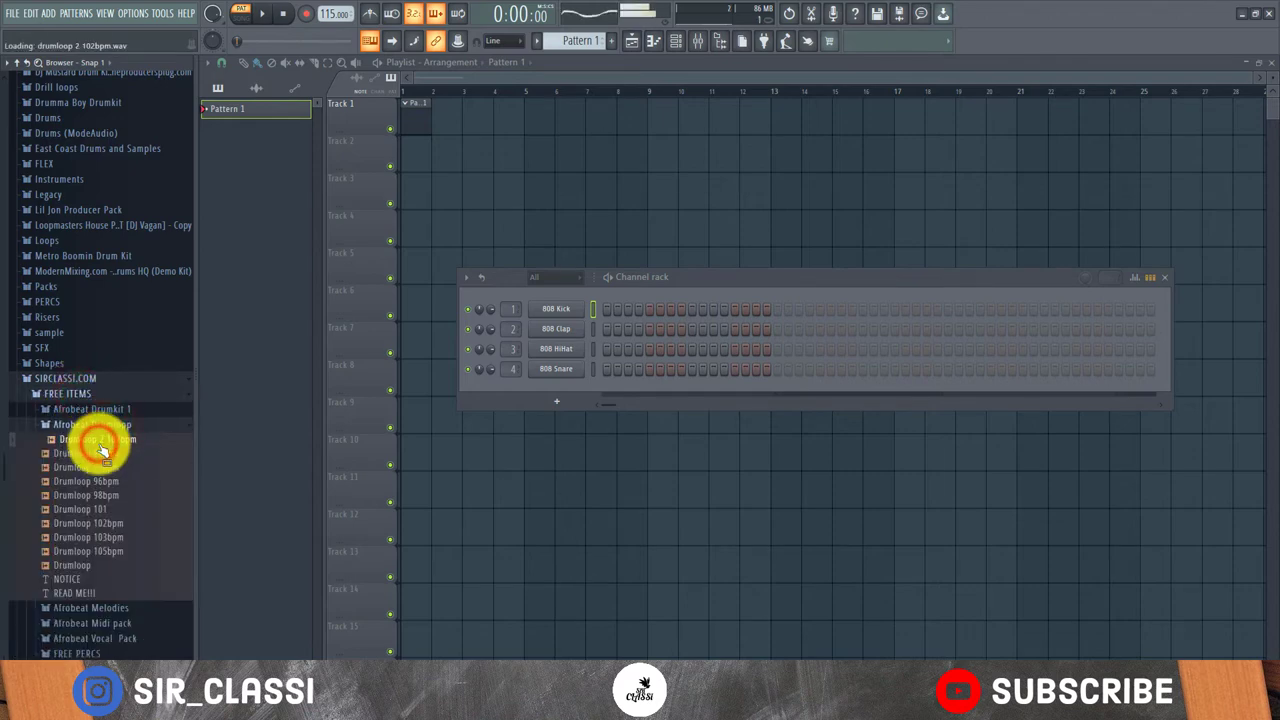
left_click(100, 453)
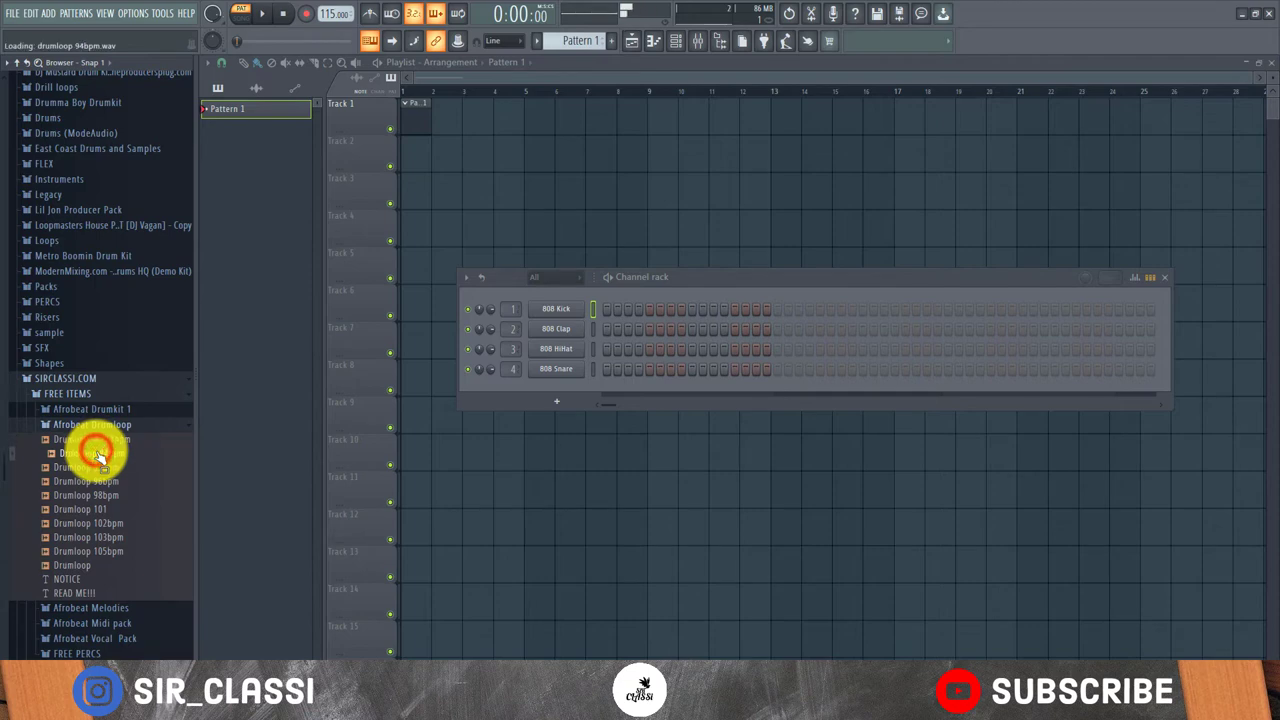
left_click(92, 481)
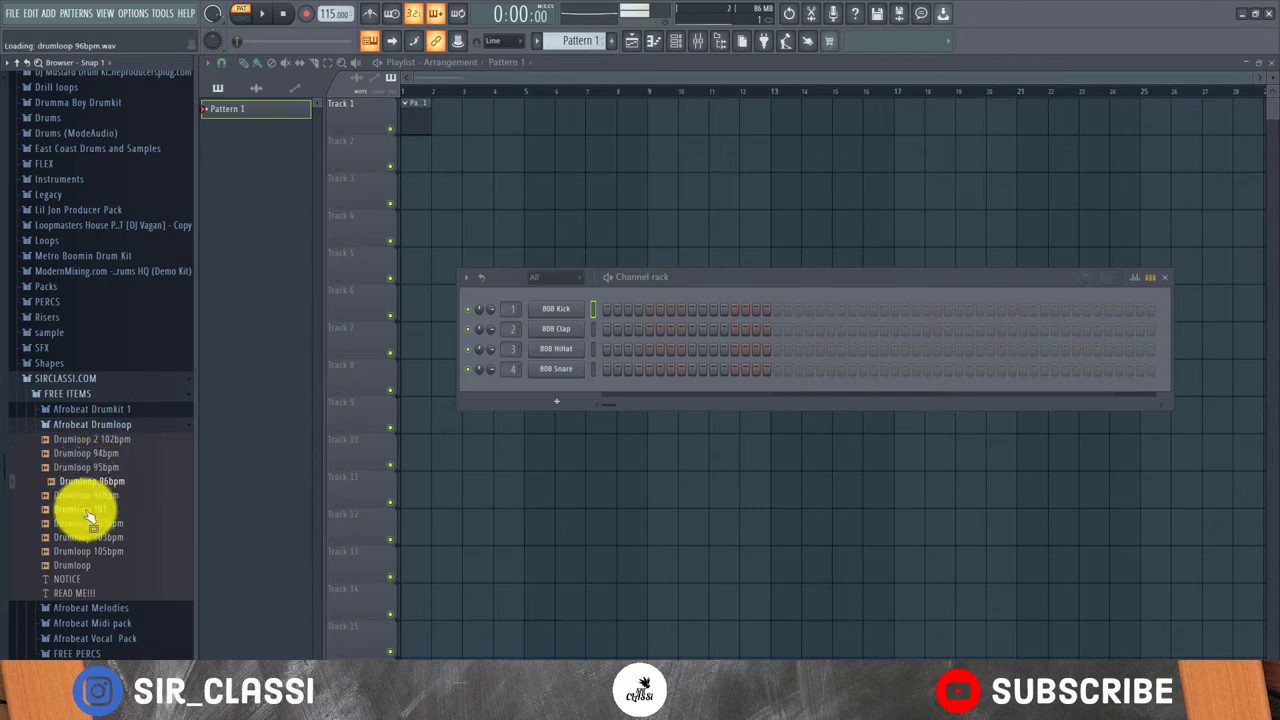
left_click_drag(90, 512, 85, 527)
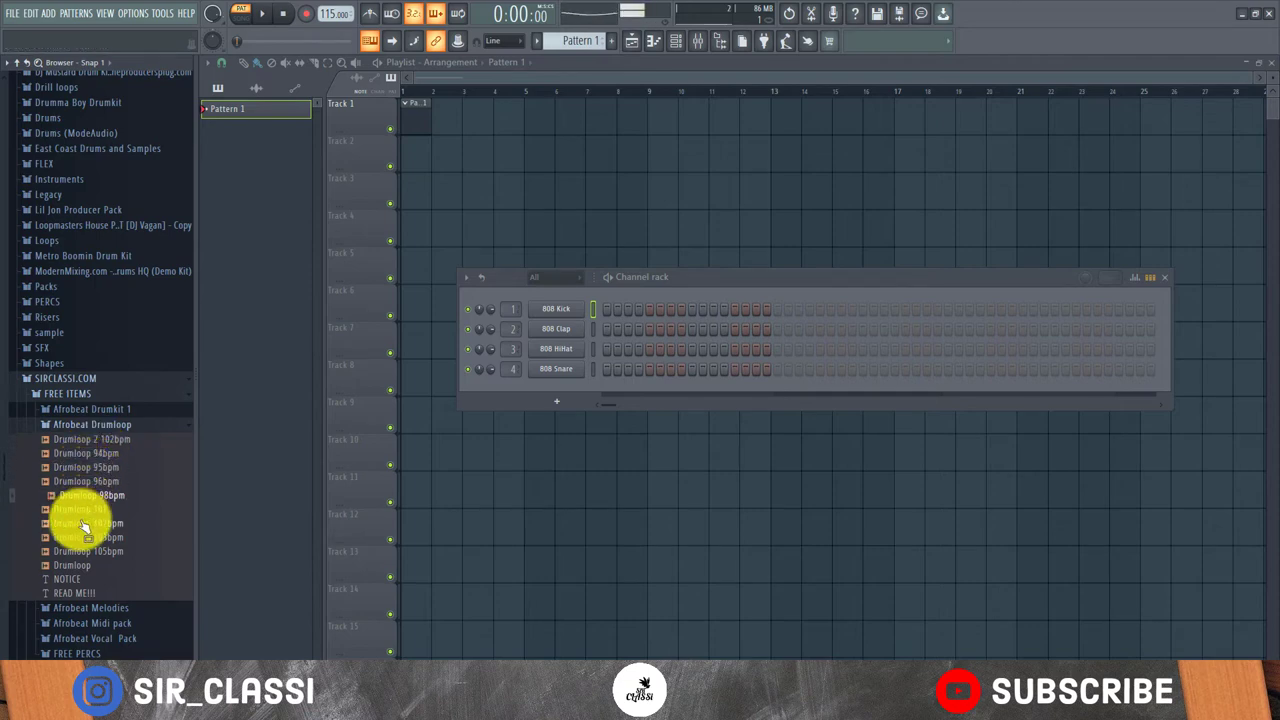
key("Down")
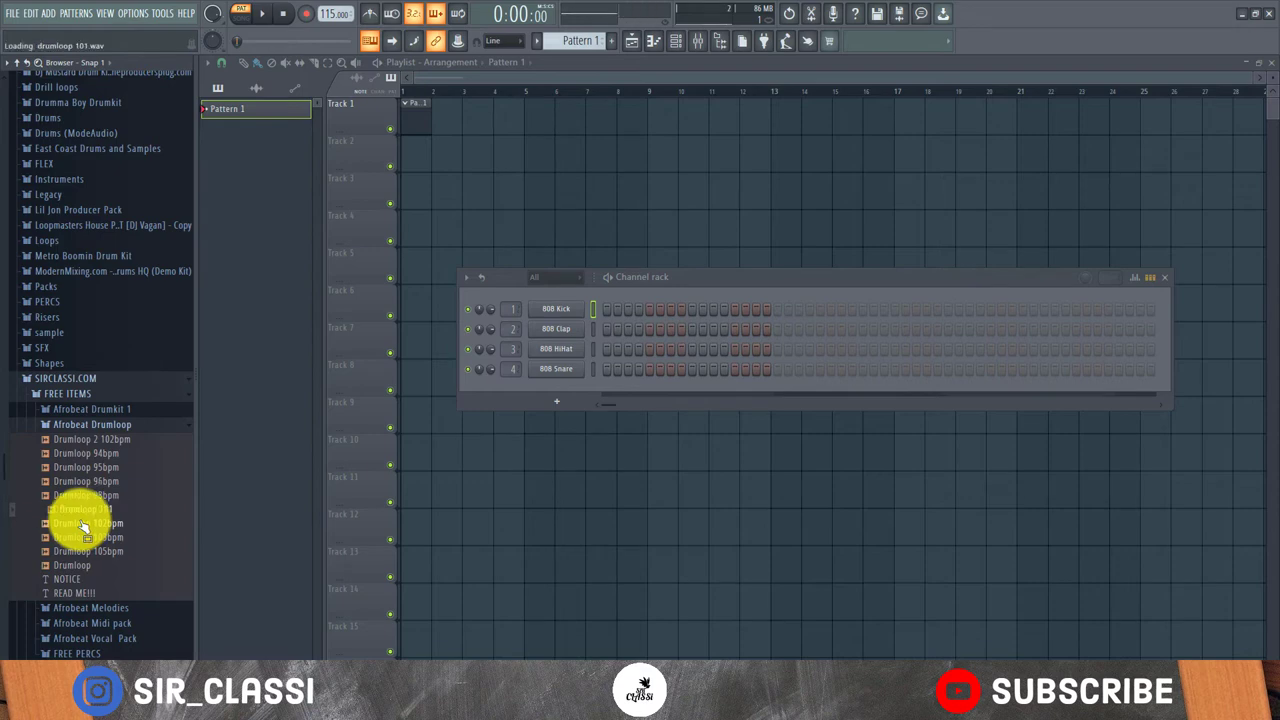
left_click_drag(85, 527, 451, 120)
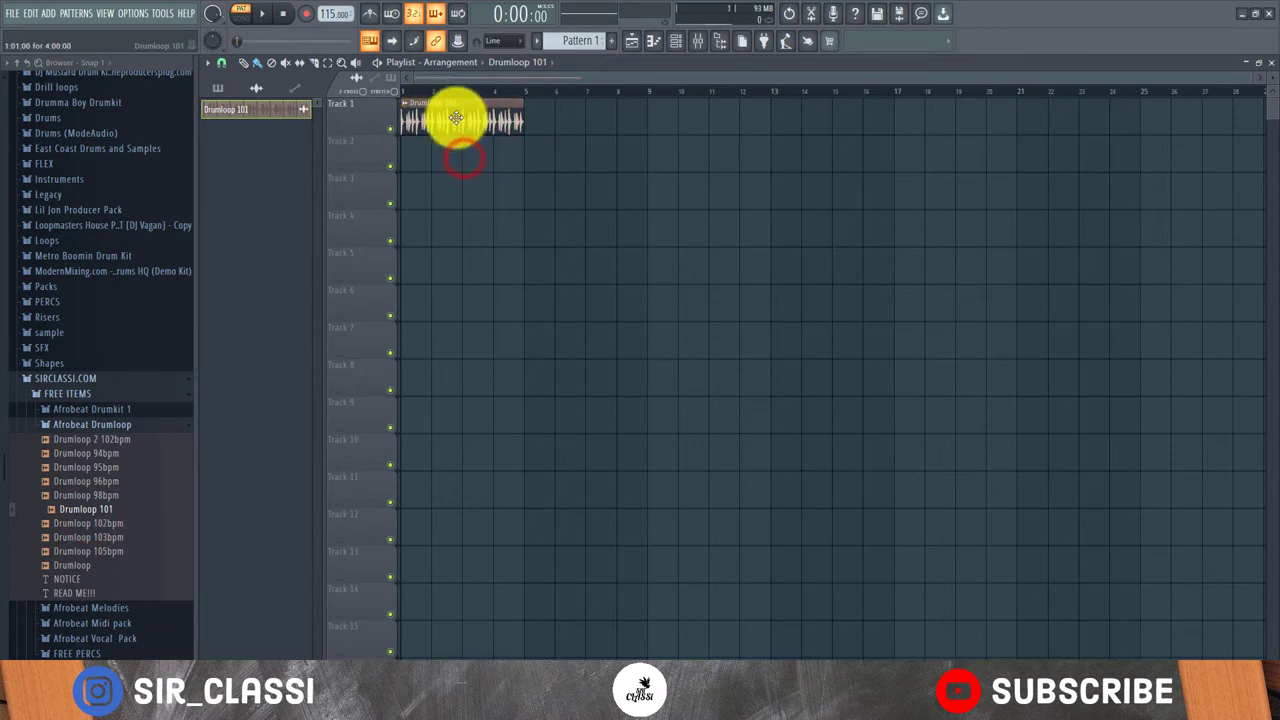
- Set the project tempo to 103 BPM in Song mode, restretching all channels to fit
double_click(455, 120)
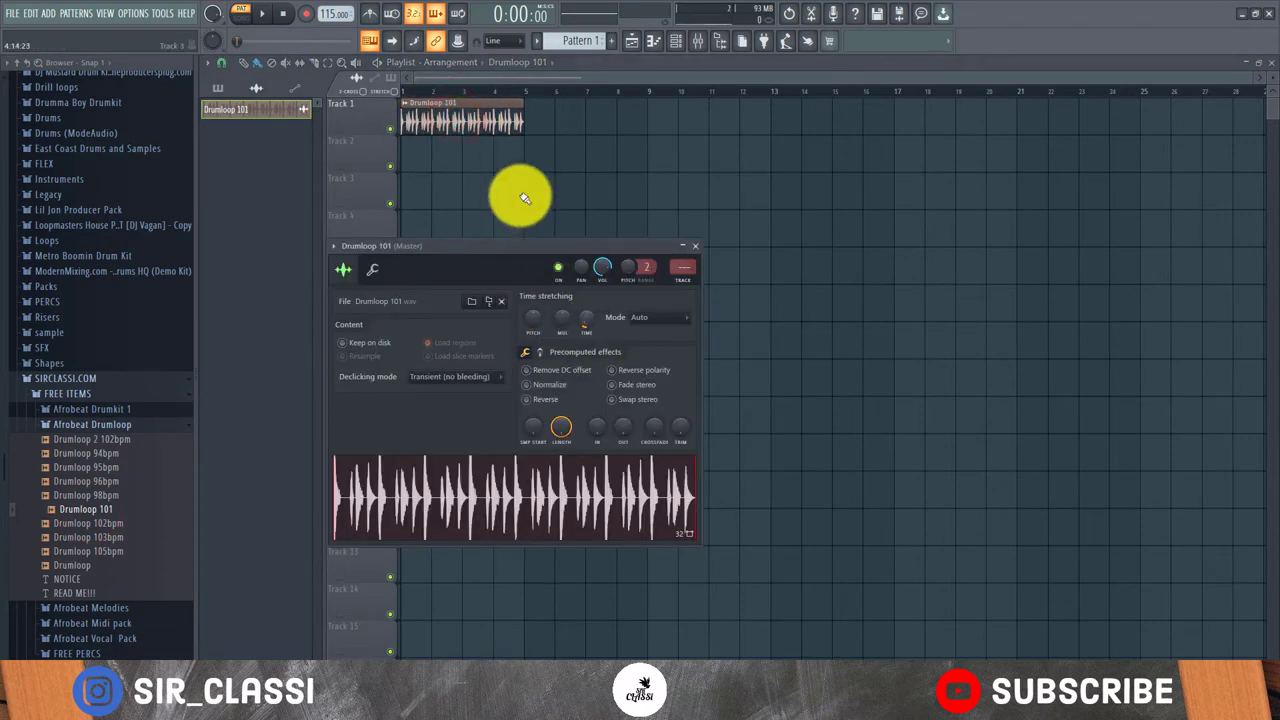
left_click(425, 93)
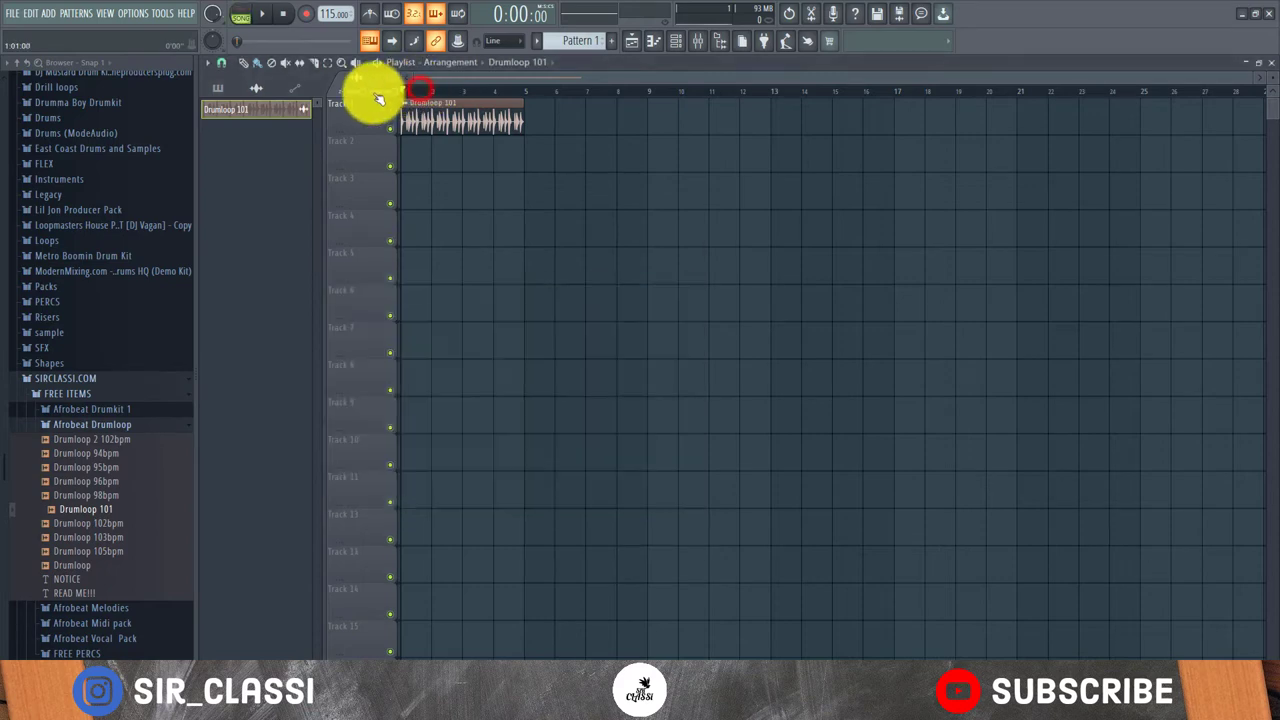
key("space")
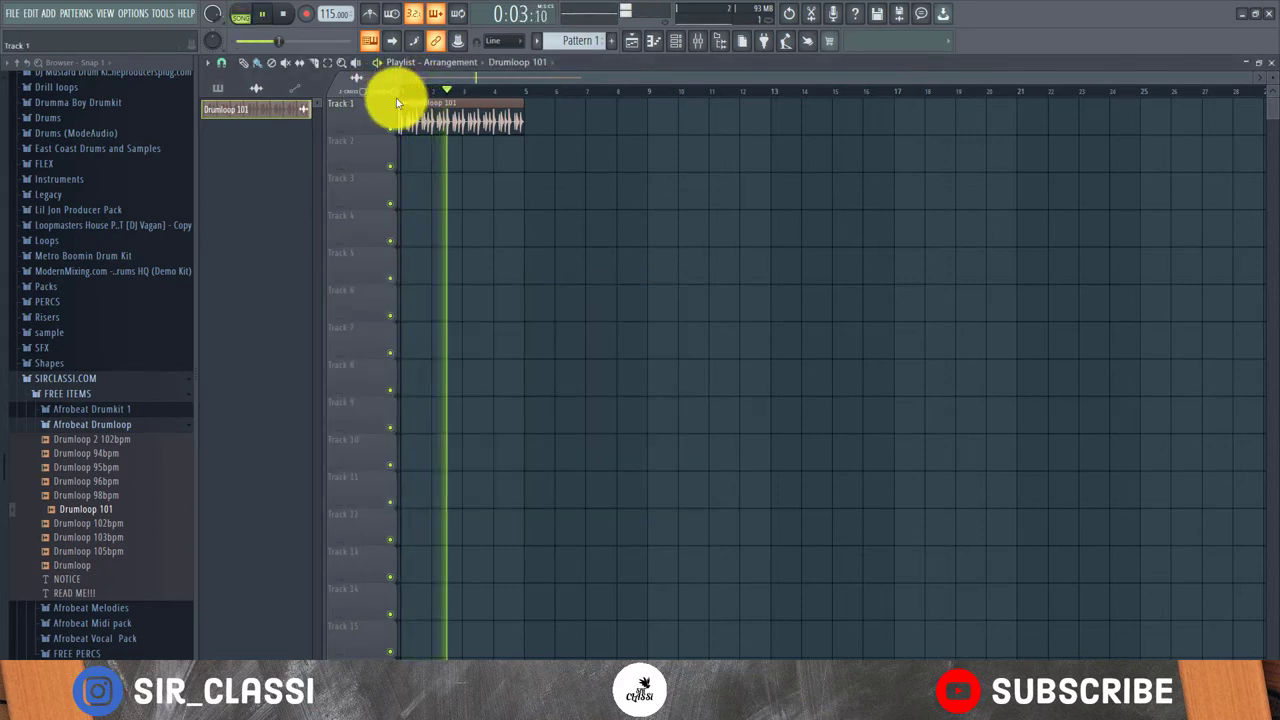
key("space")
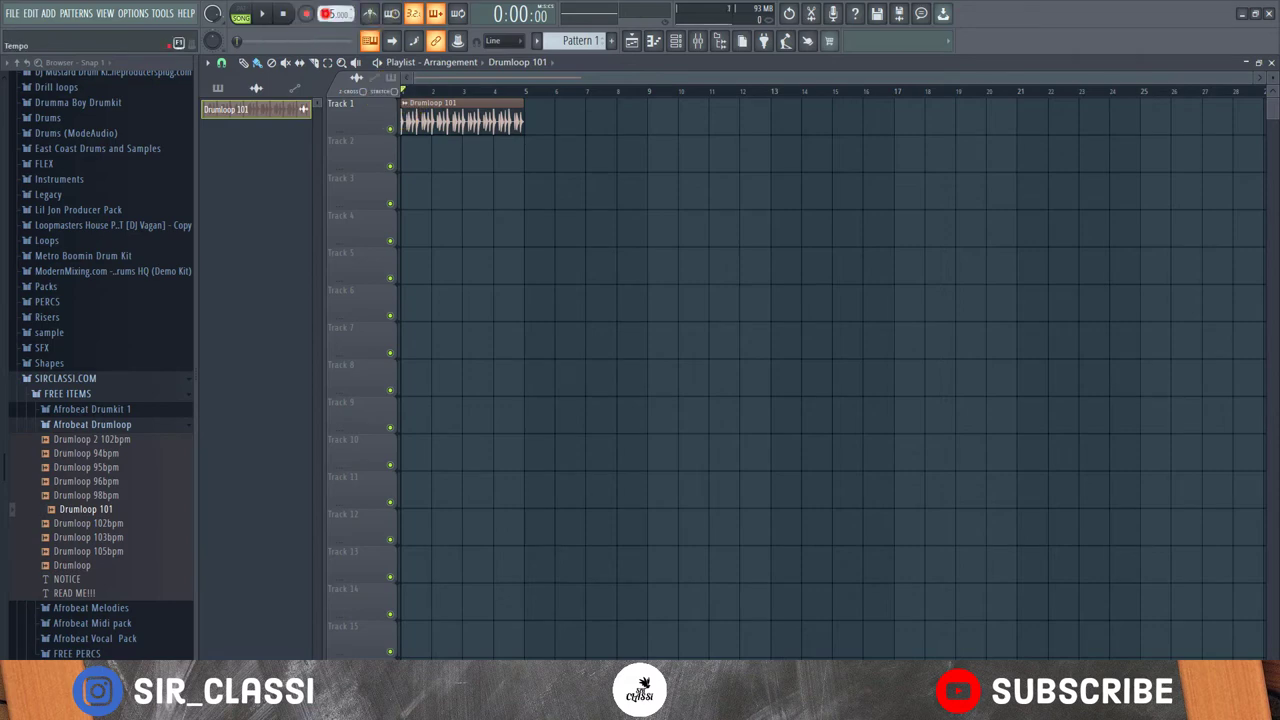
left_click_drag(318, 12, 322, 42)
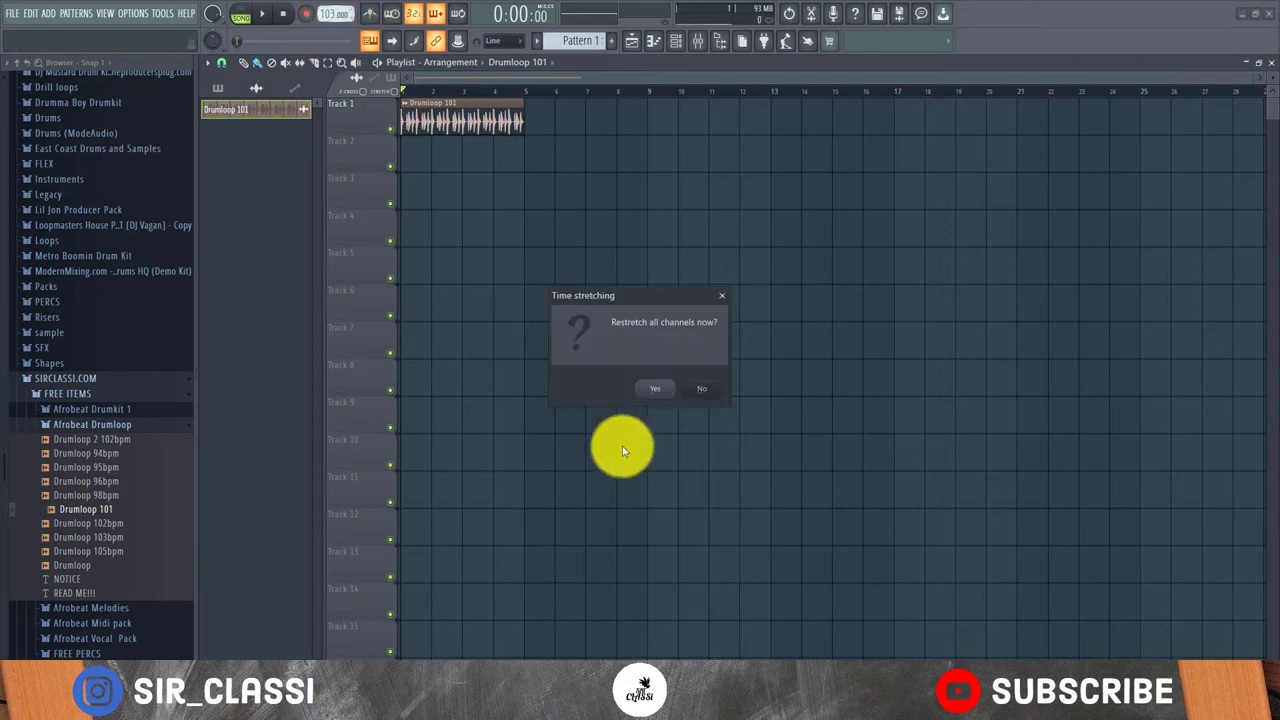
left_click(649, 386)
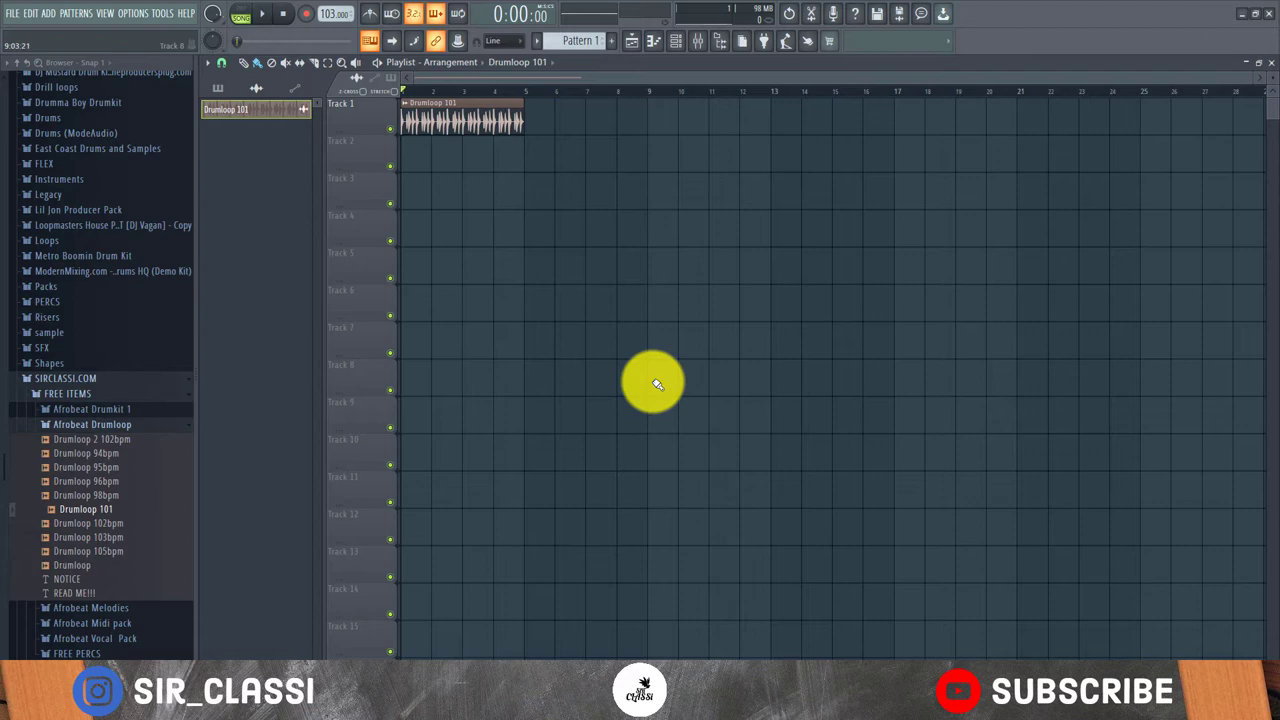
key("space")
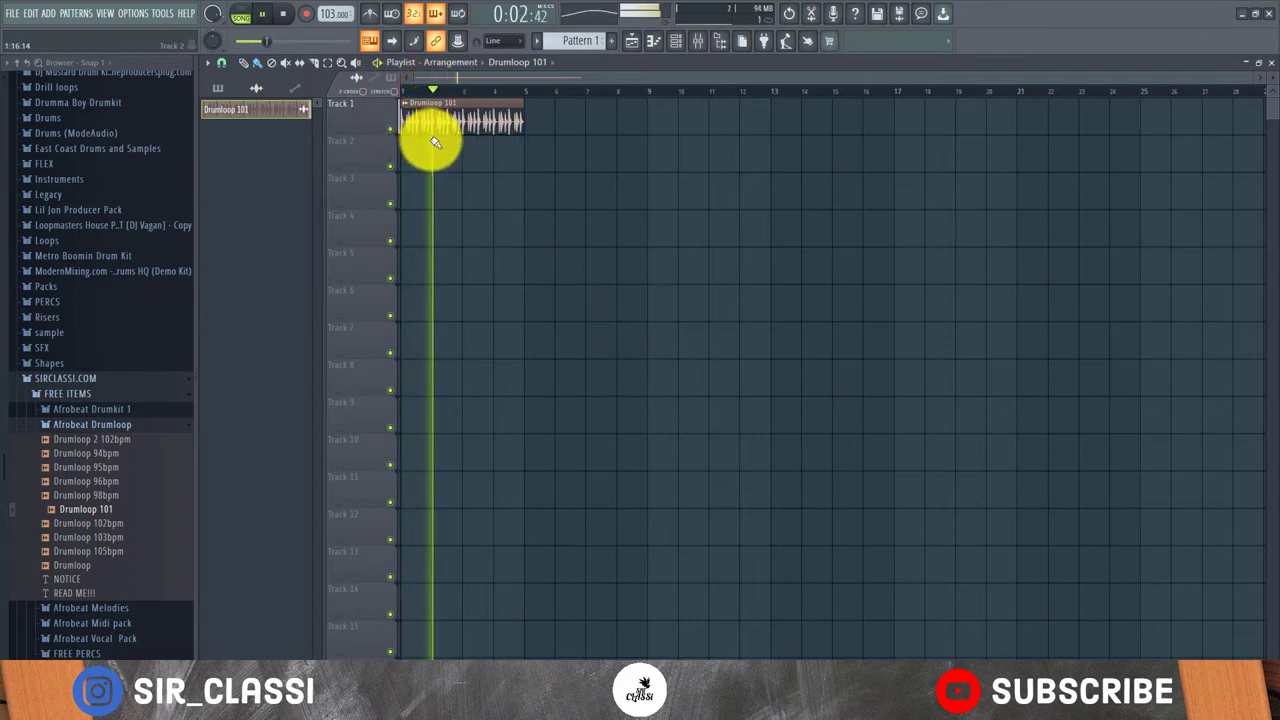
key("space")
- Place Pattern 1 at the start of Track 2 and repeat Drumloop 101 along Track 1
left_click(585, 42)
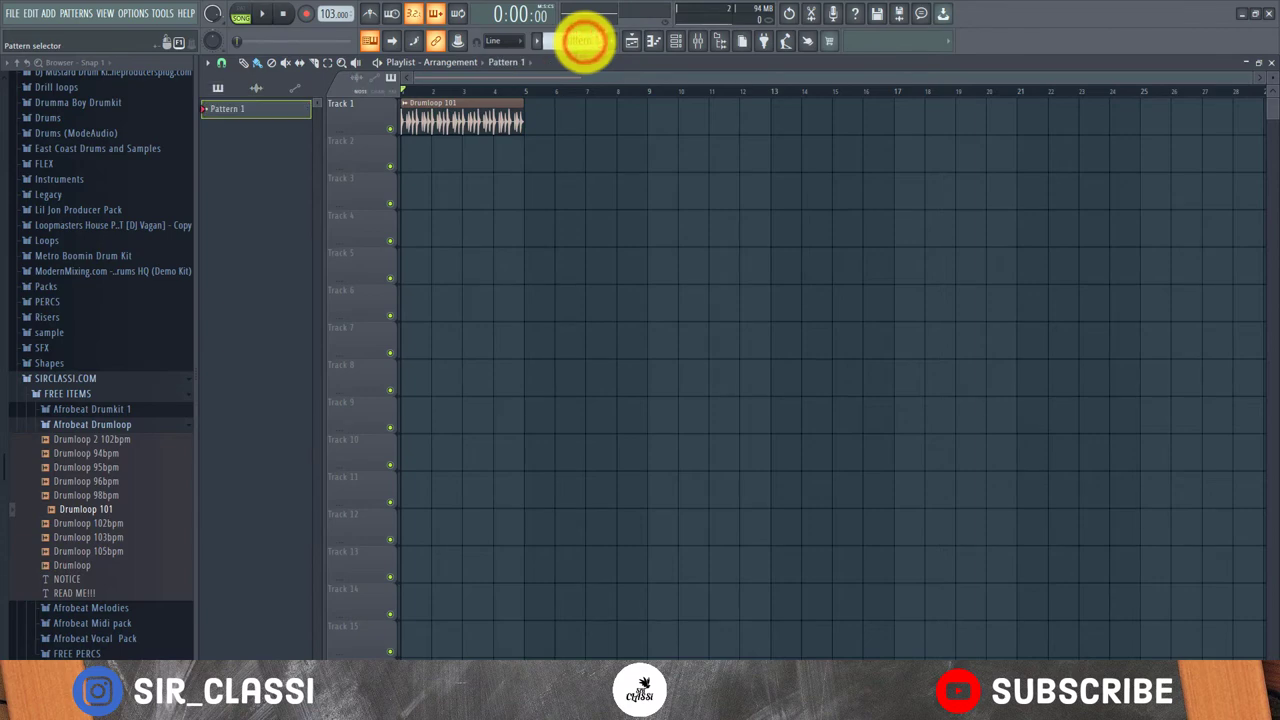
left_click(420, 151)
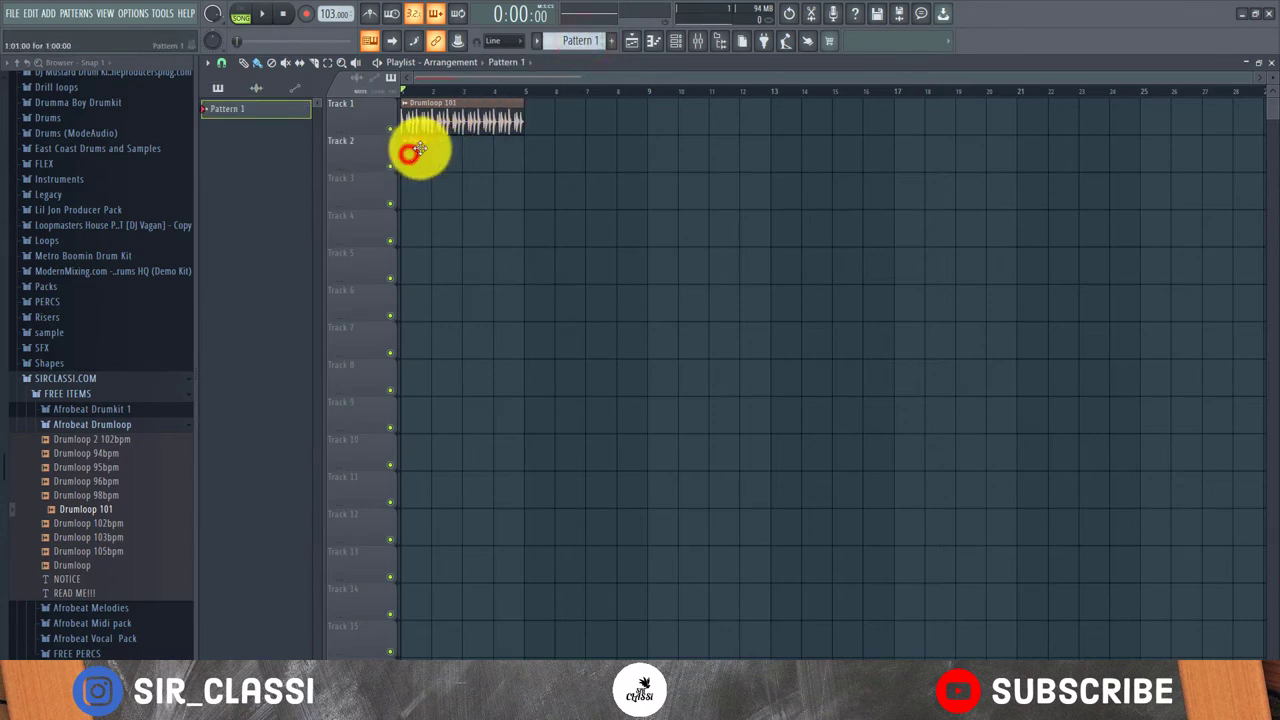
left_click(476, 120)
key("ctrl+b")
key("ctrl+b")
key("ctrl+b")
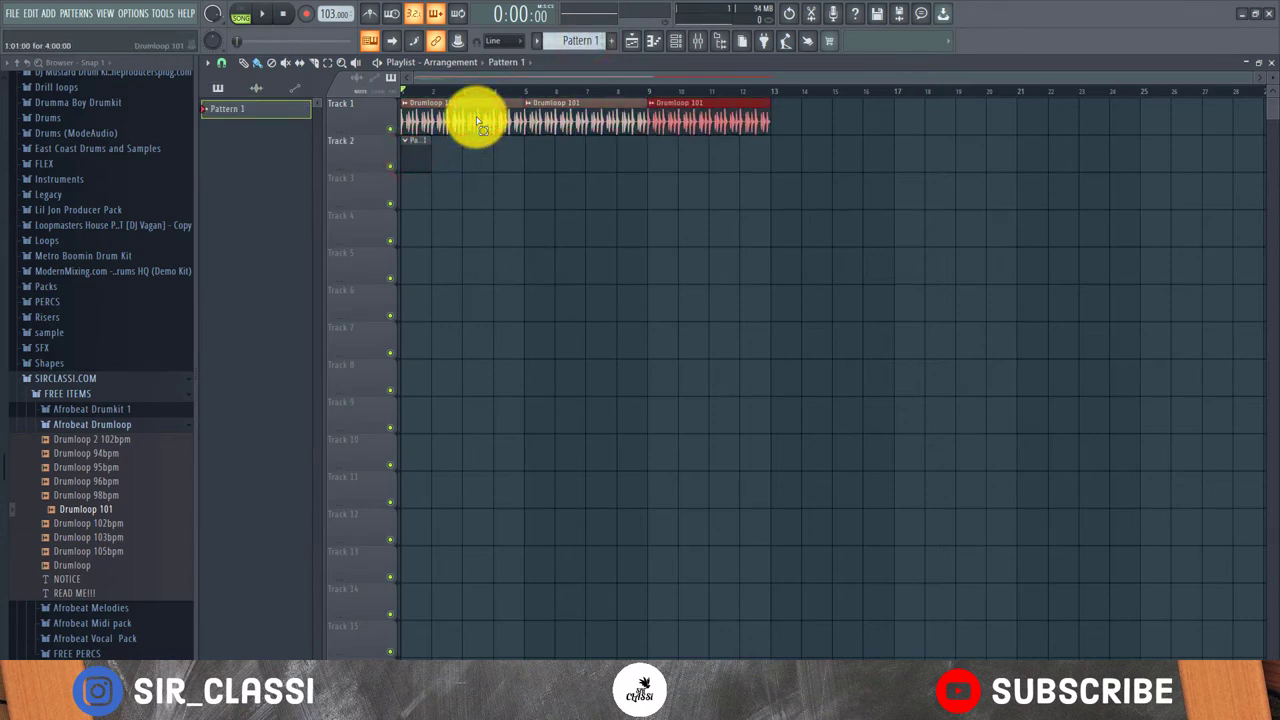
left_click(417, 165)
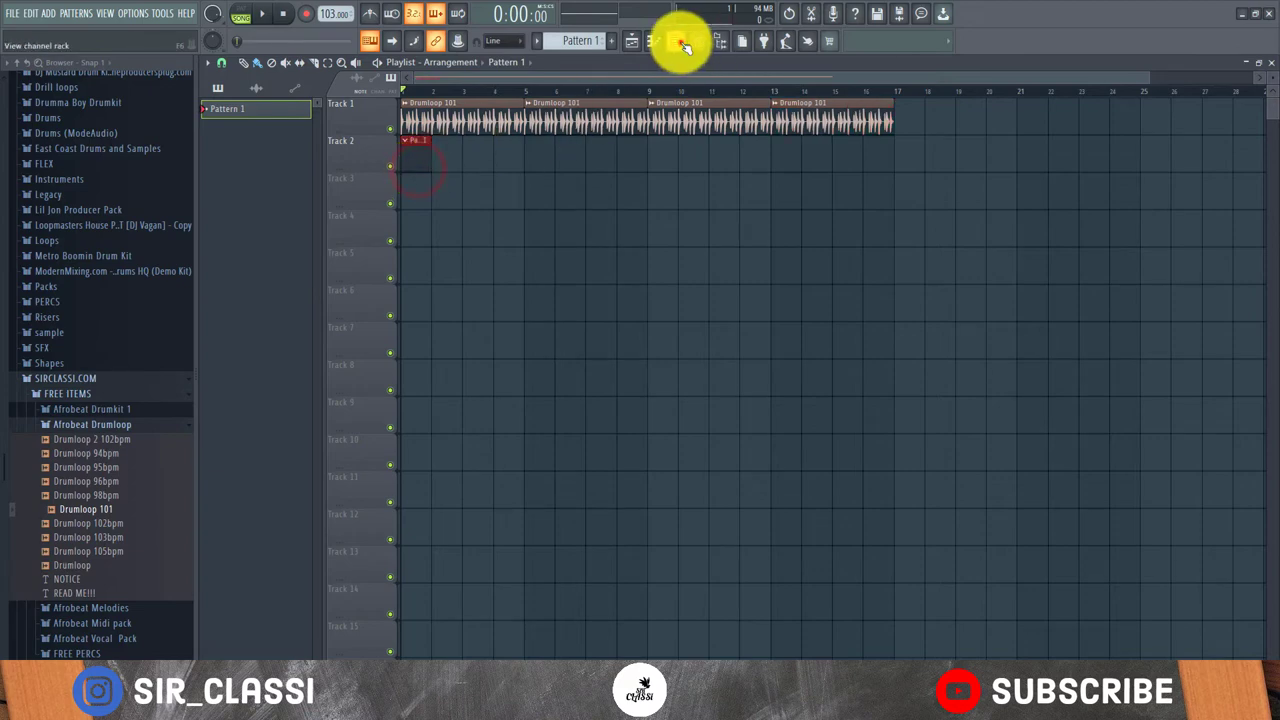
- Insert a KORG TRITON instrument as a new channel, with the rack filter set to All
left_click(677, 40)
left_click(557, 281)
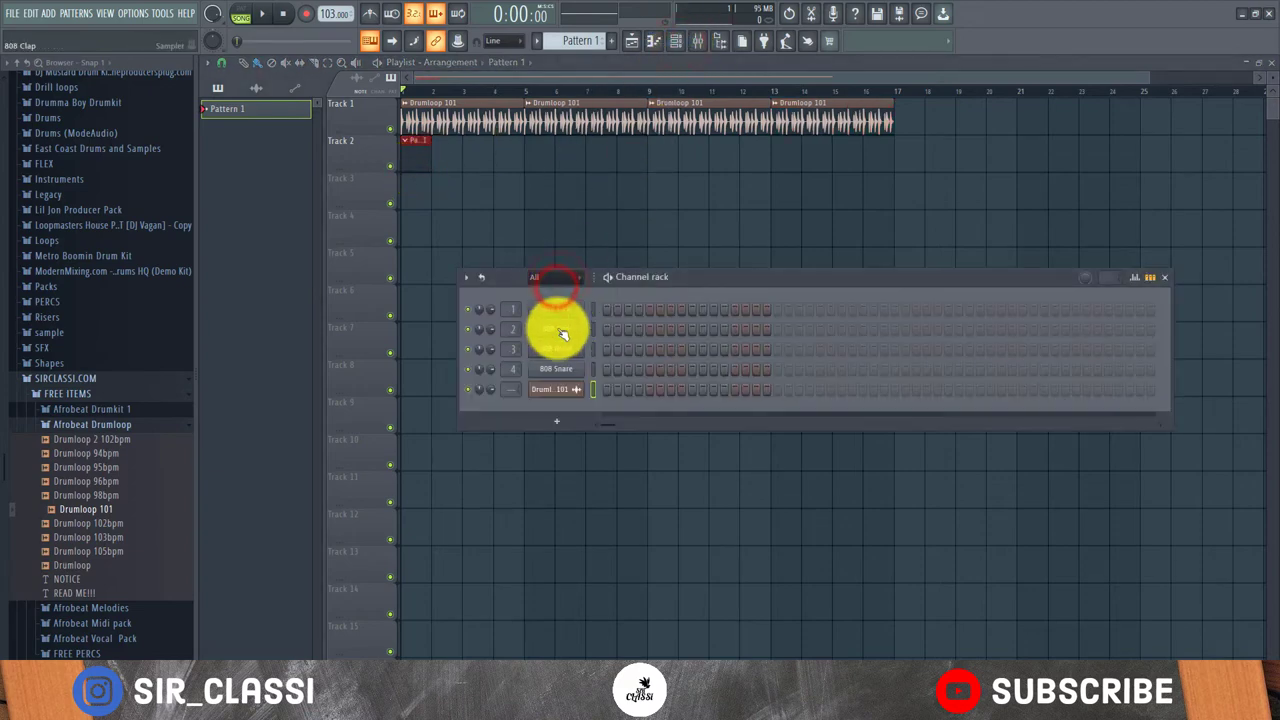
right_click(565, 400)
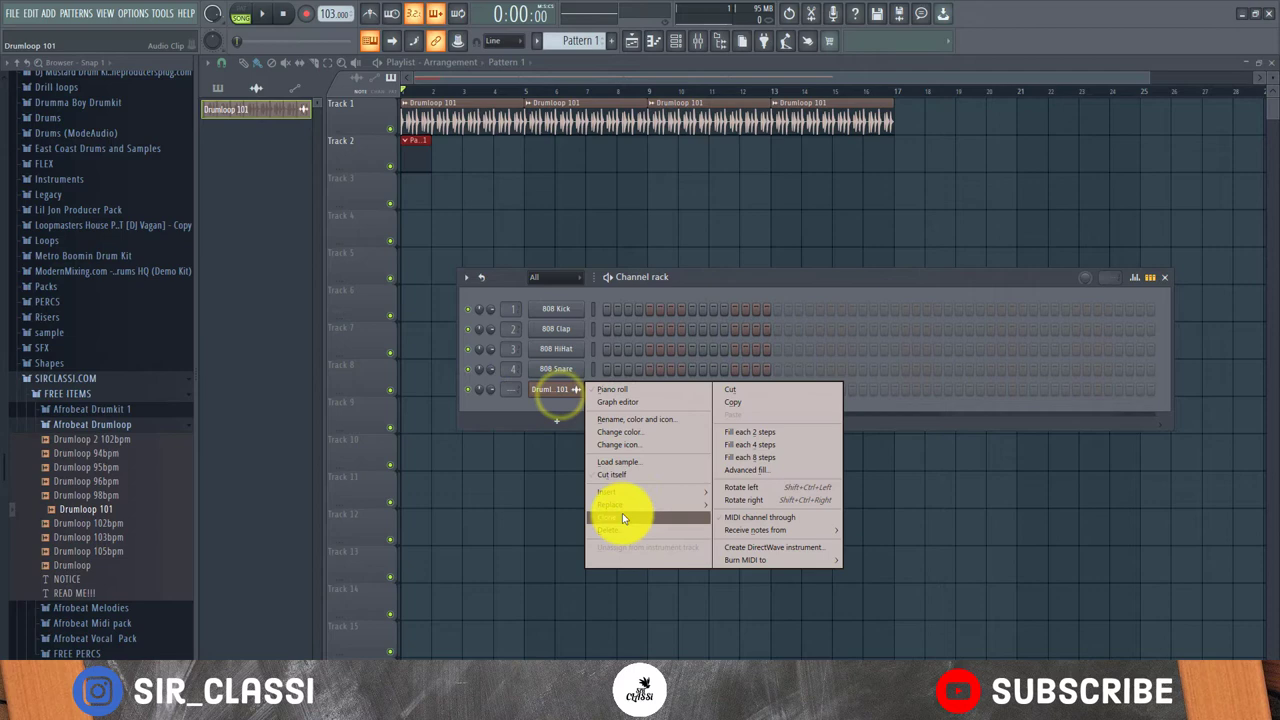
mouse_move(635, 491)
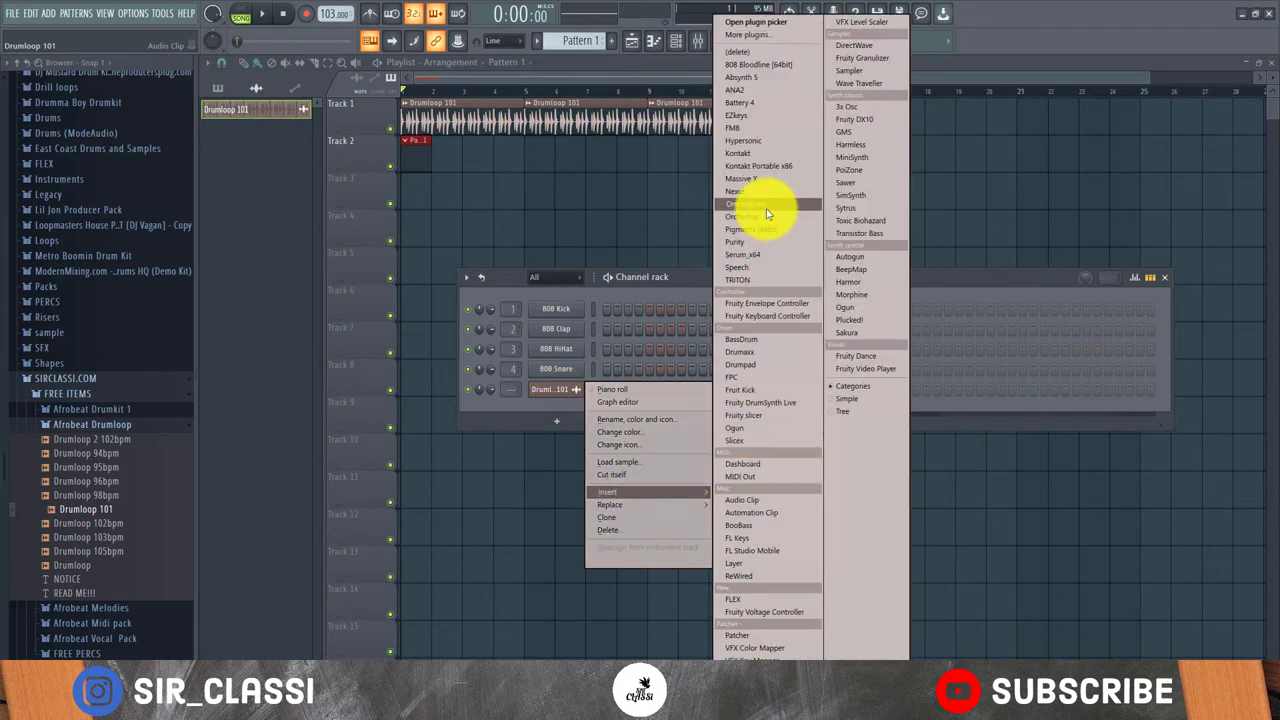
left_click(744, 281)
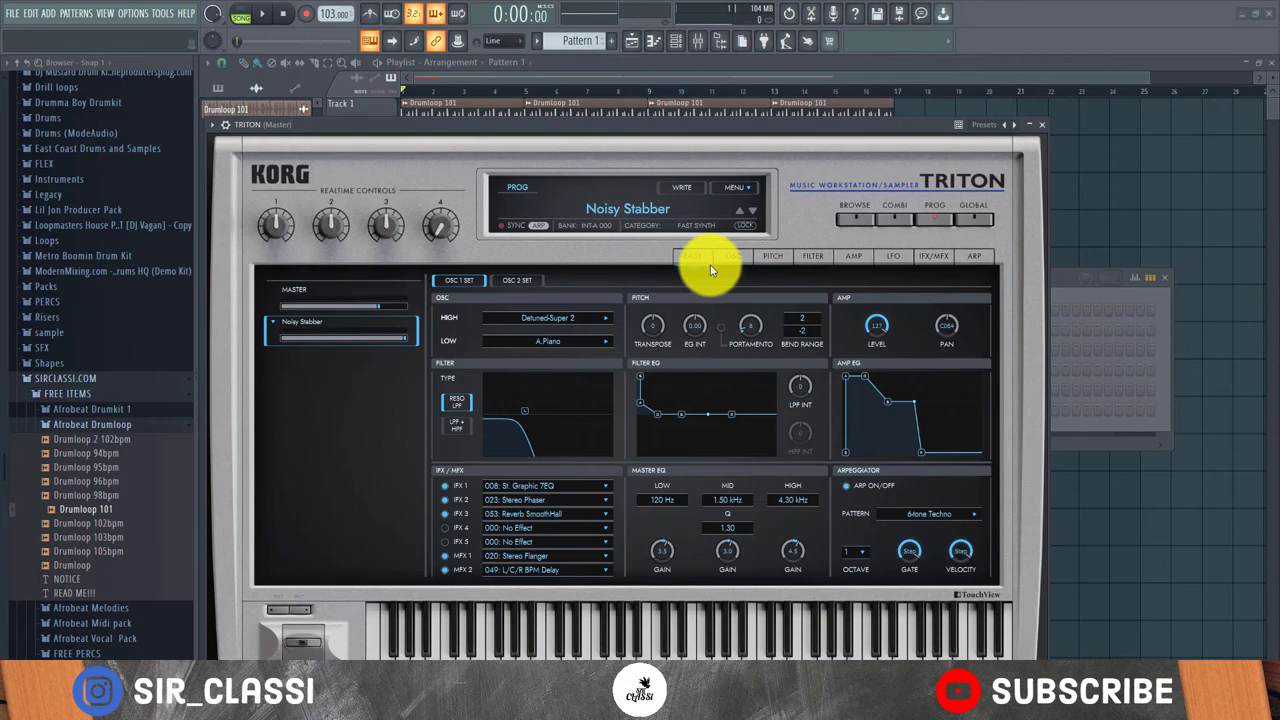
- Audition TRITON keyboard patches: Classic Piano, Chorus Piano and Mutant Clav
left_click_drag(588, 138, 670, 124)
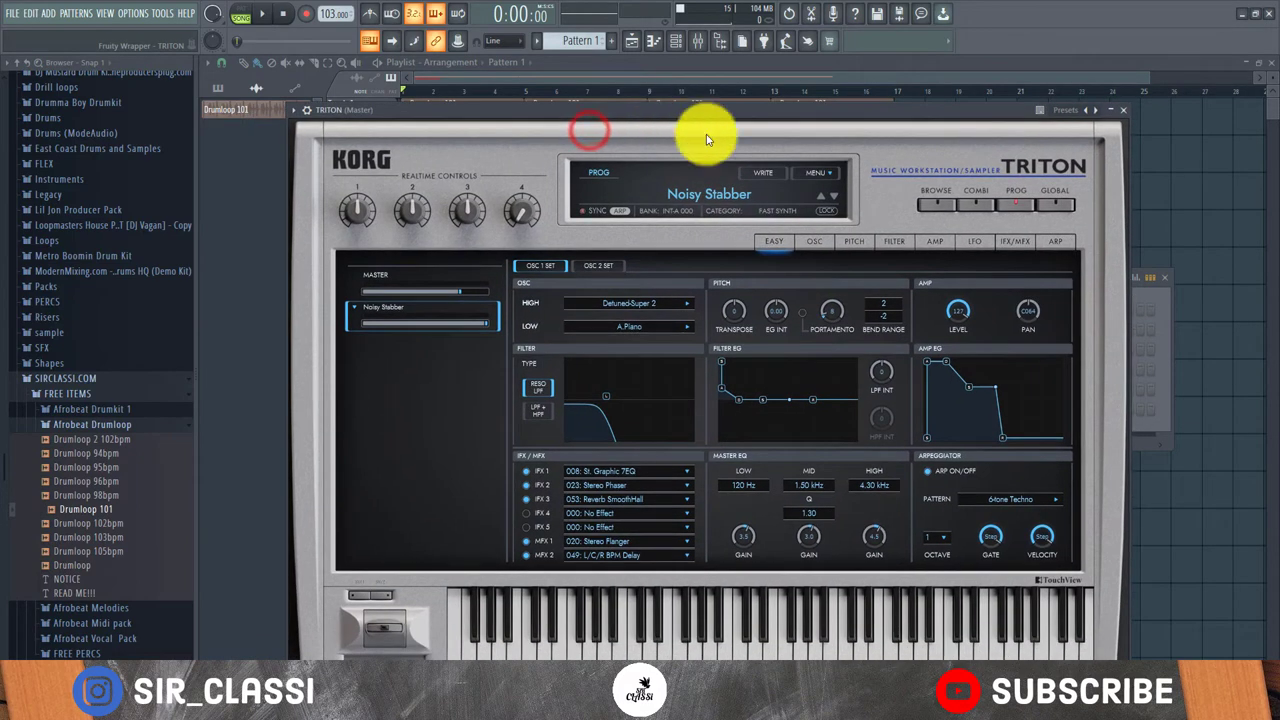
left_click(938, 213)
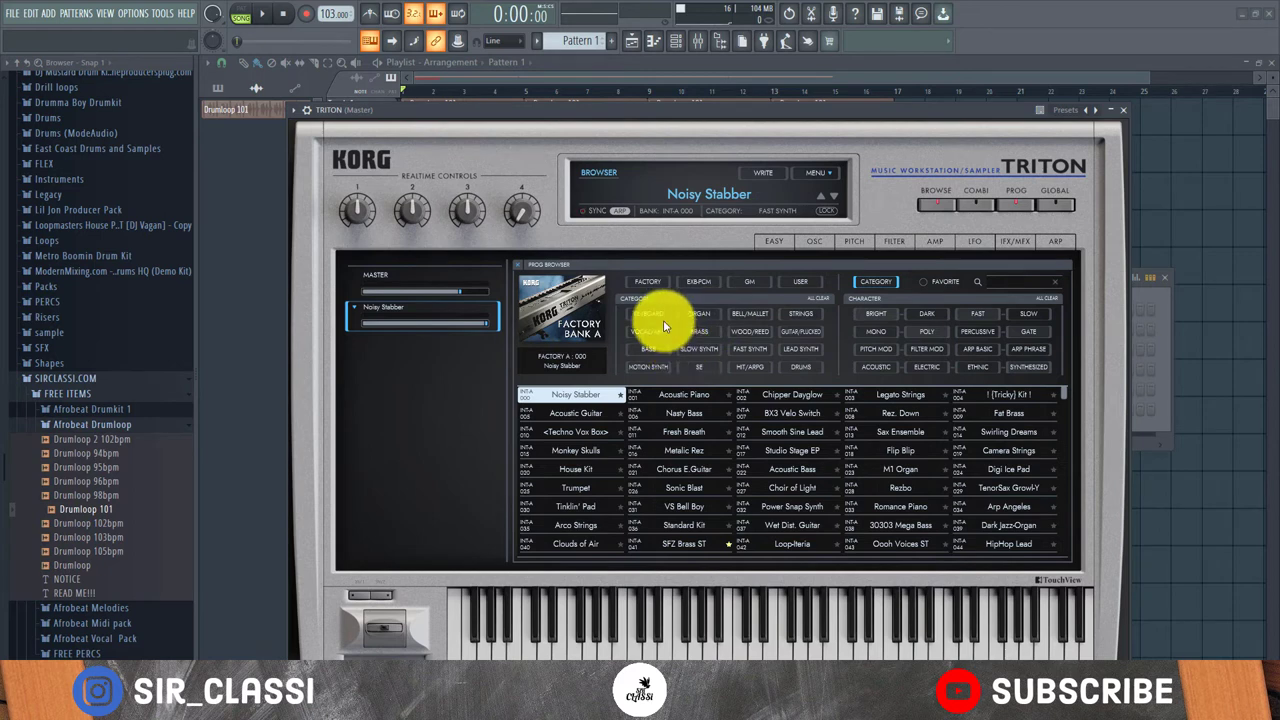
left_click(654, 313)
left_click(680, 450)
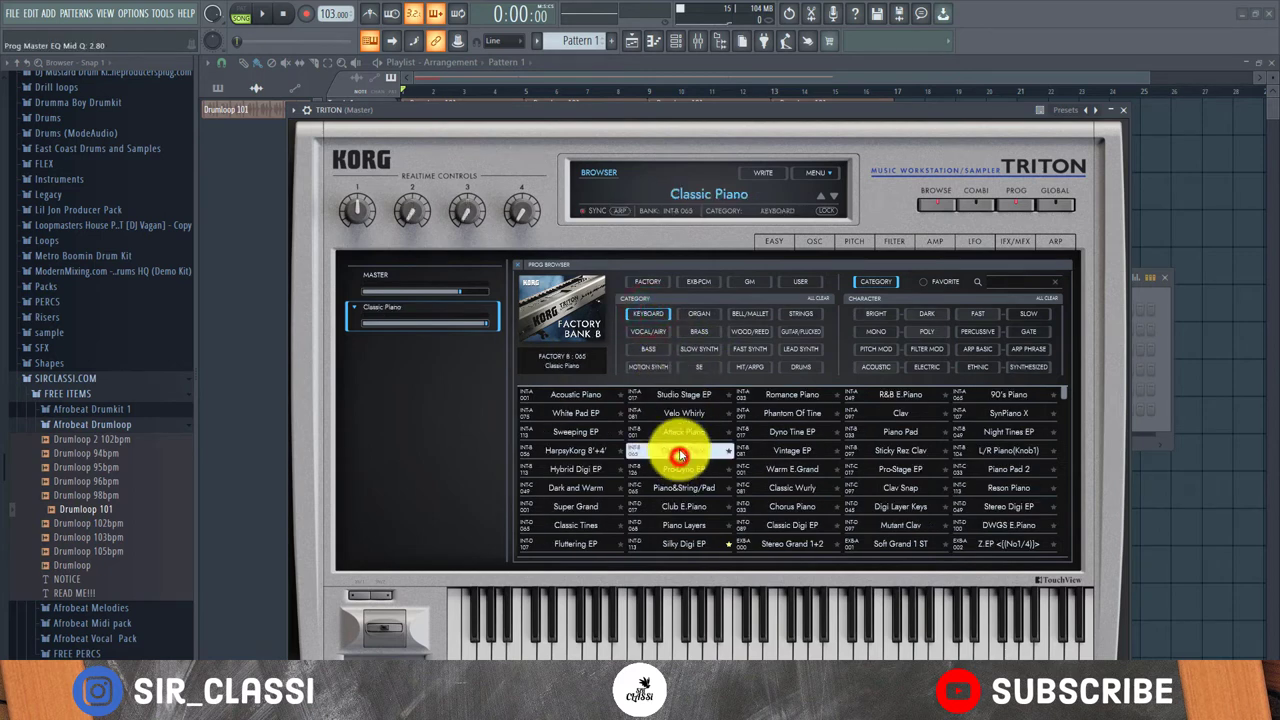
left_click(646, 110)
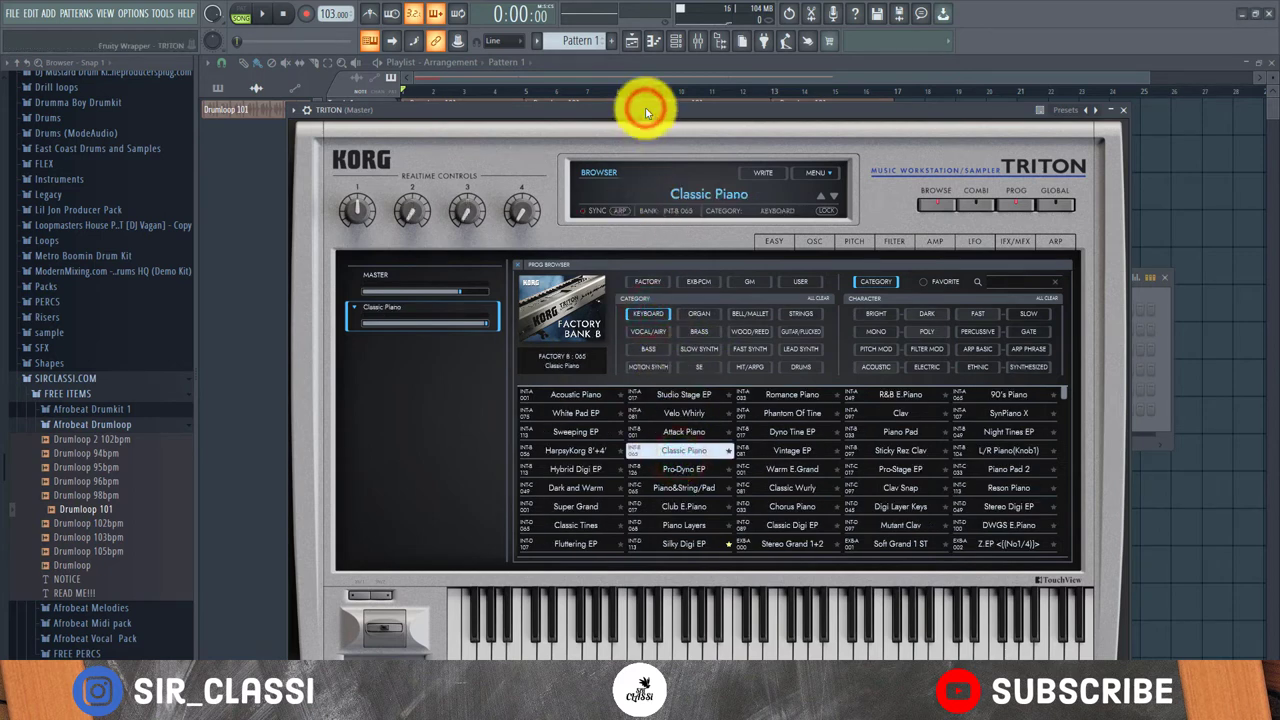
left_click(790, 508)
left_click(638, 113)
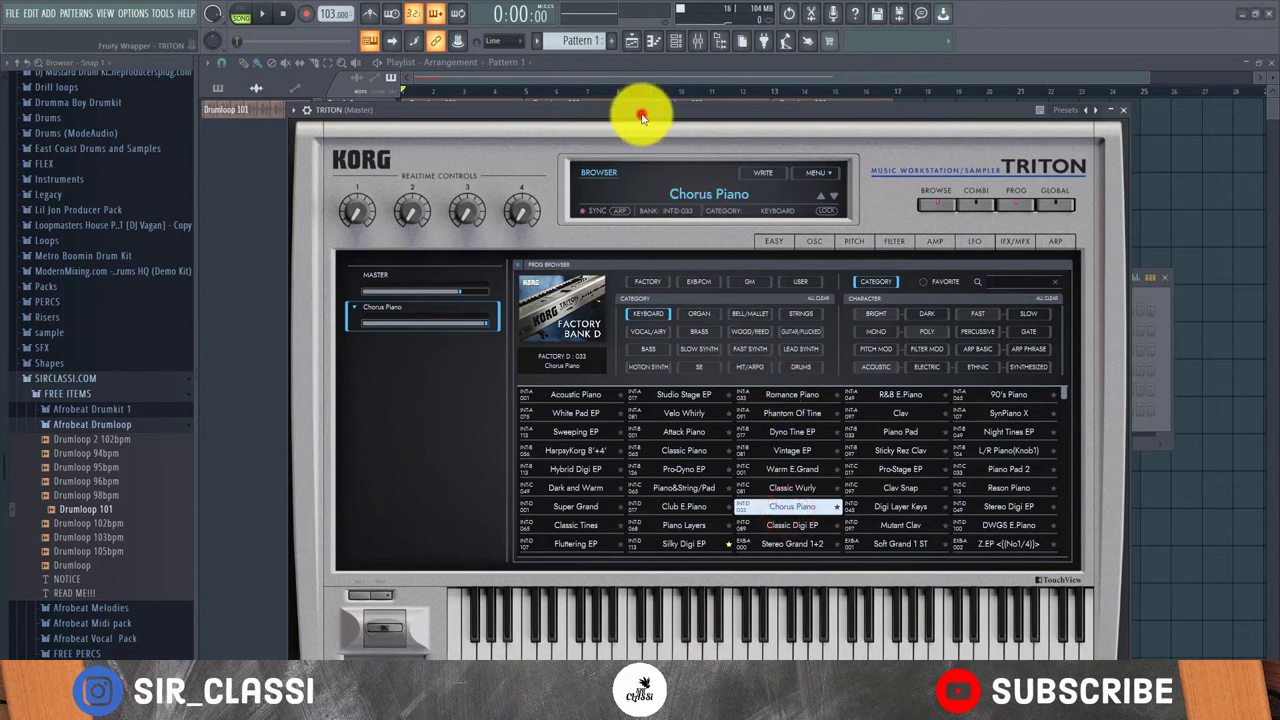
left_click(935, 525)
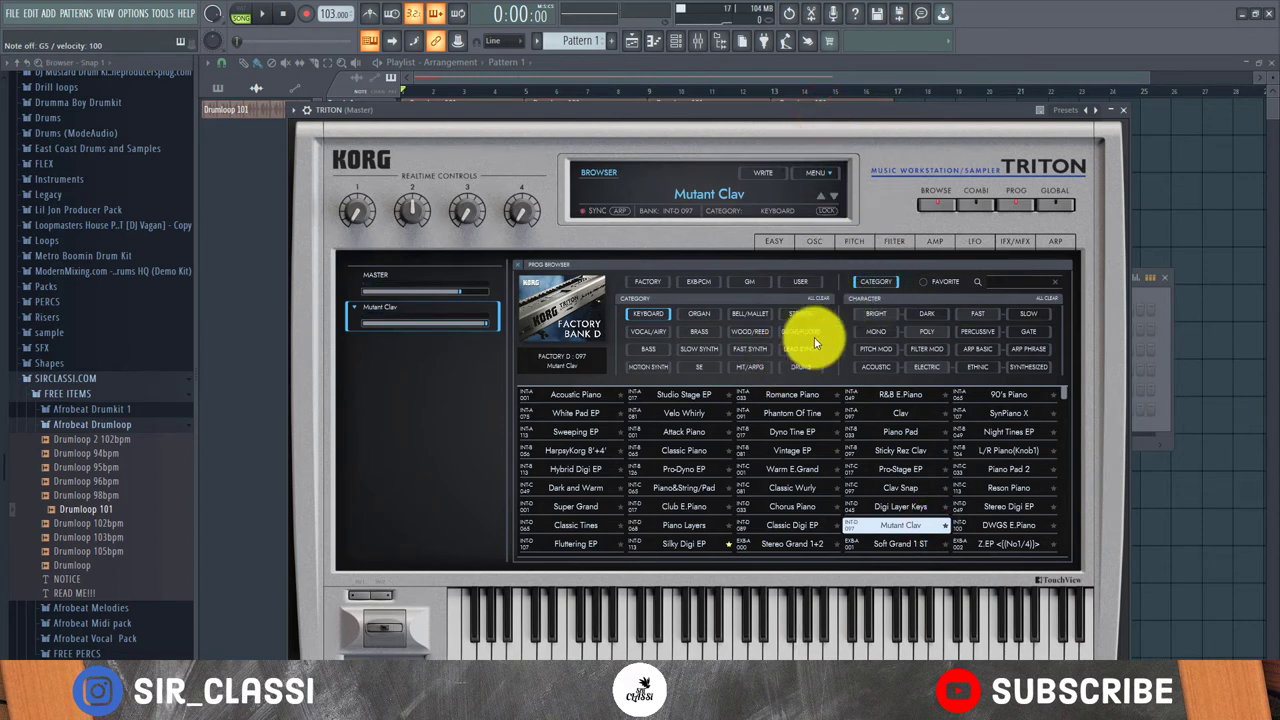
- From the favourite patches, try Wah Wurly, load Silky Digi EP, and close the TRITON window
left_click(926, 281)
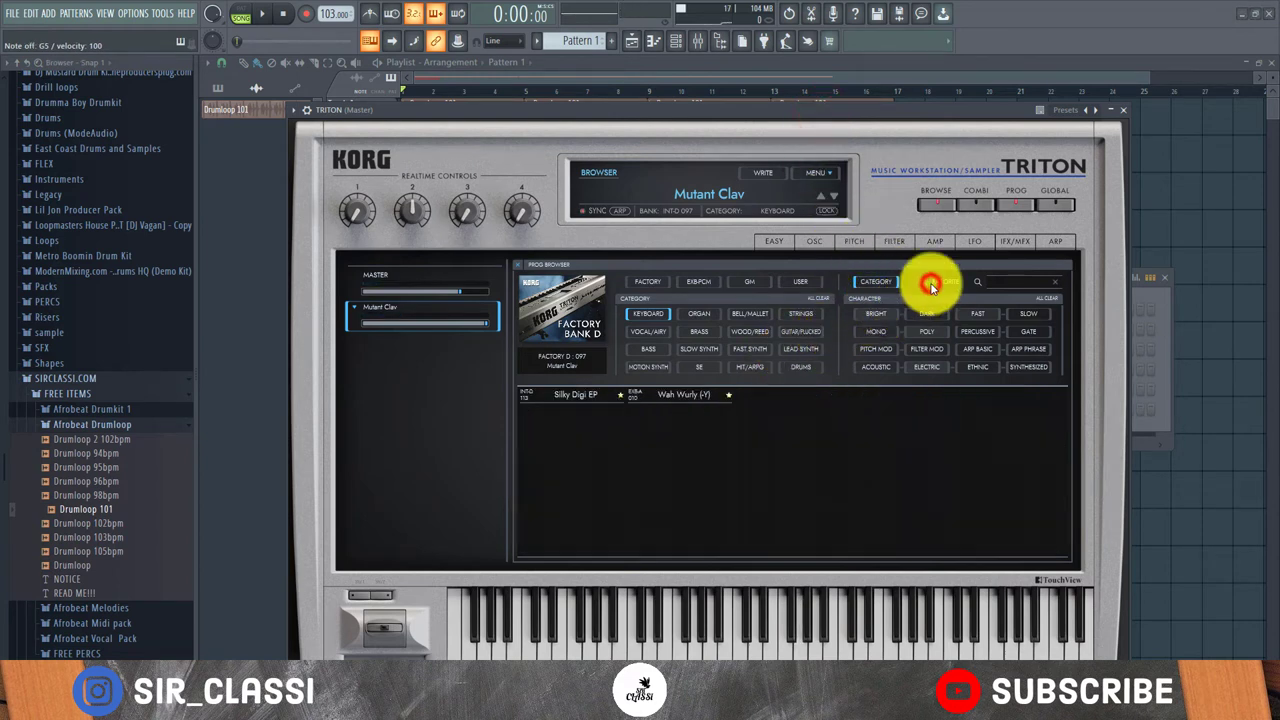
left_click(653, 395)
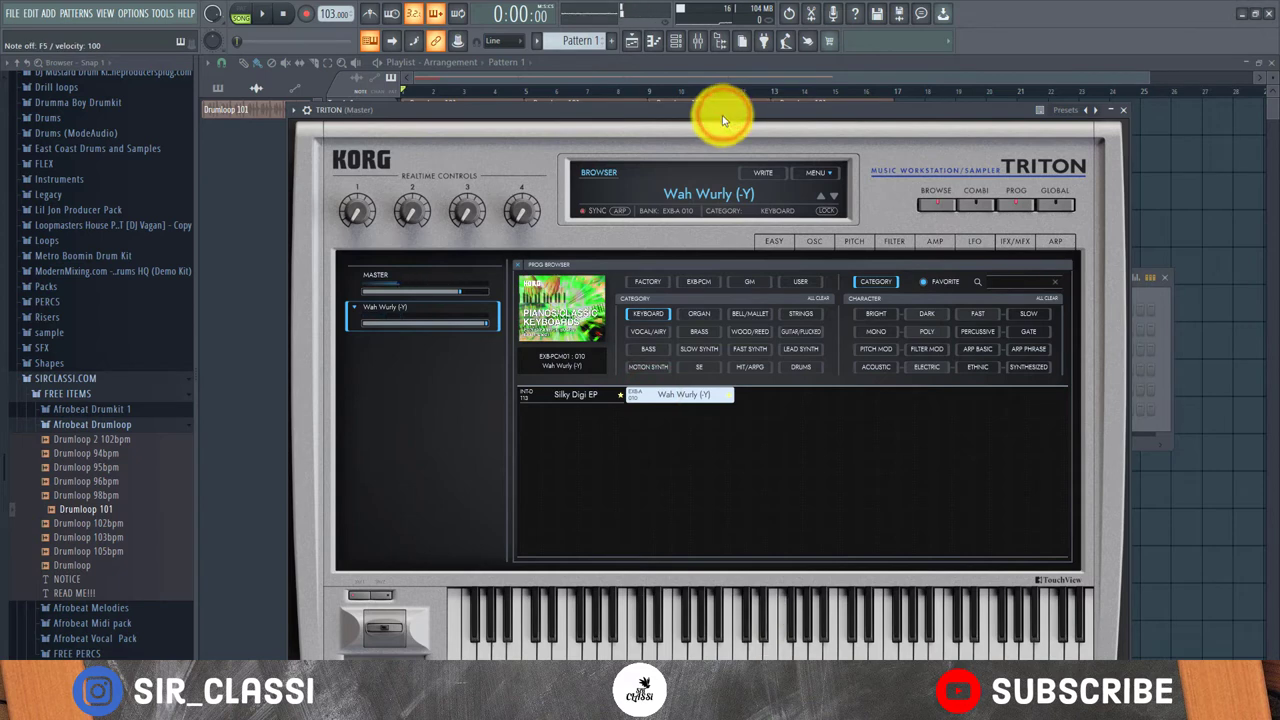
left_click(575, 395)
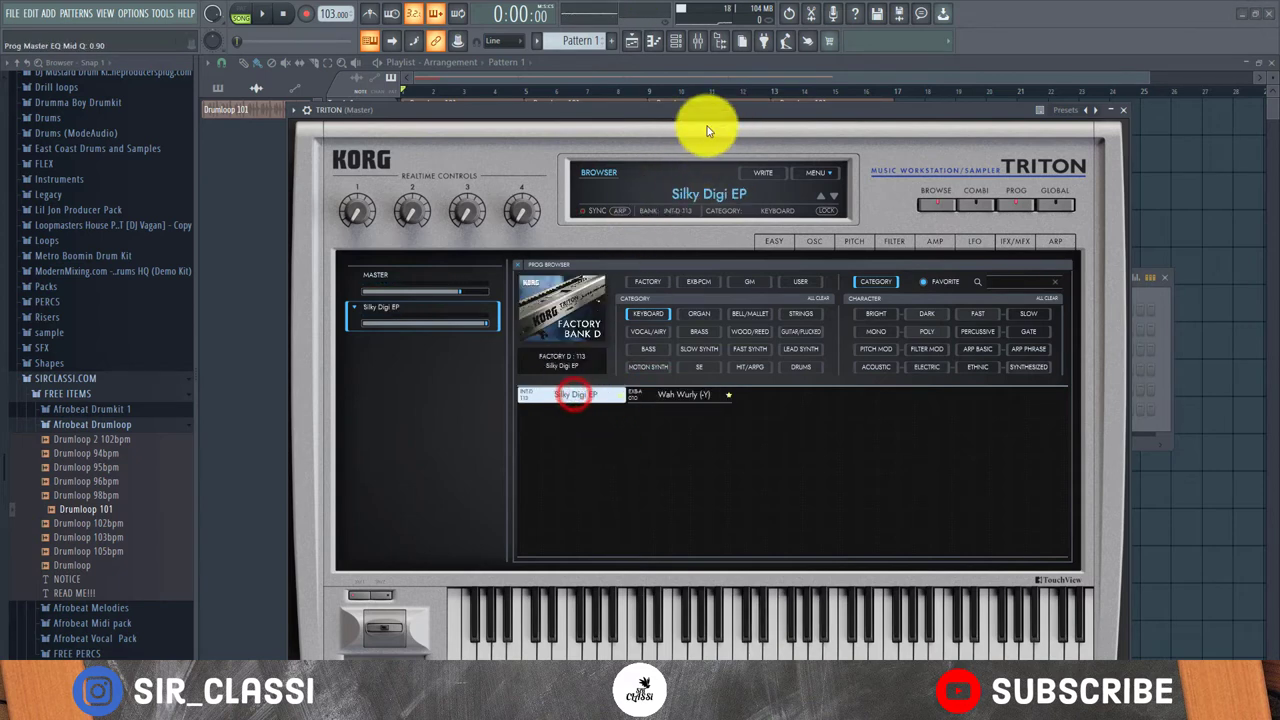
left_click(1124, 112)
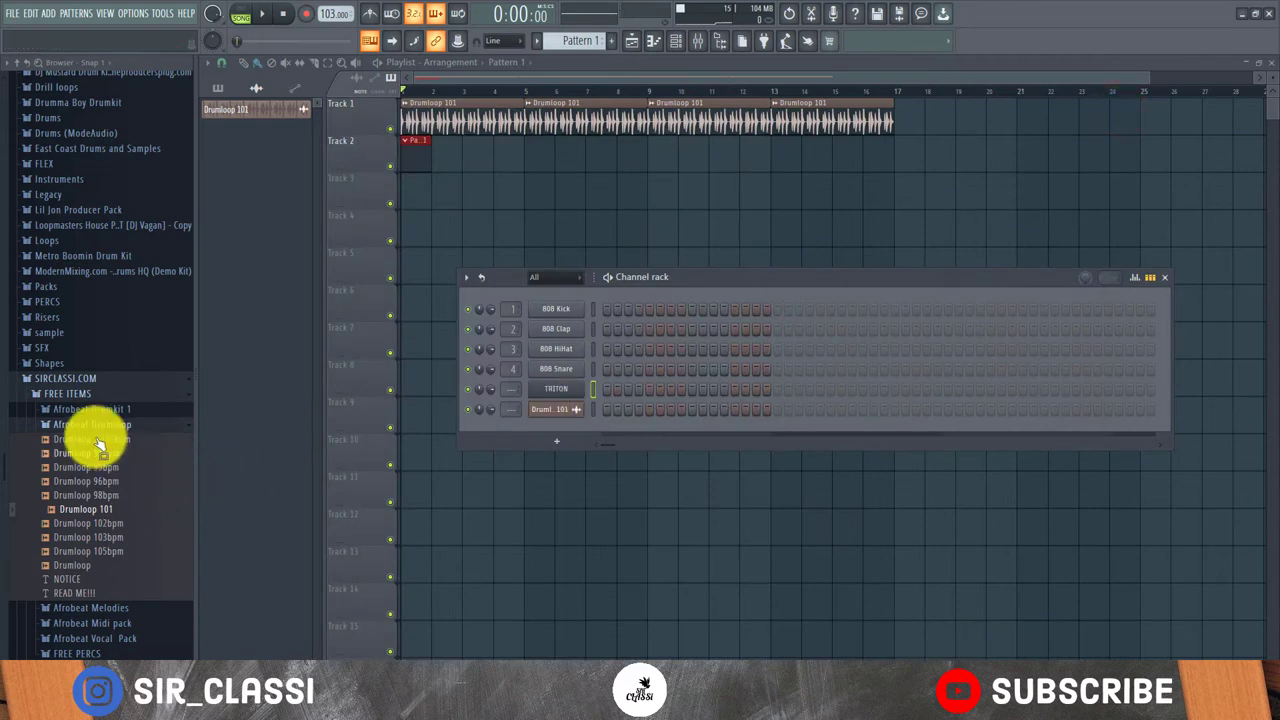
- Drag Afrobeat Midi pack > Chords > SirClassi.com Midi pack (1) onto the TRITON channel and play
scroll(70, 480, "down", 5)
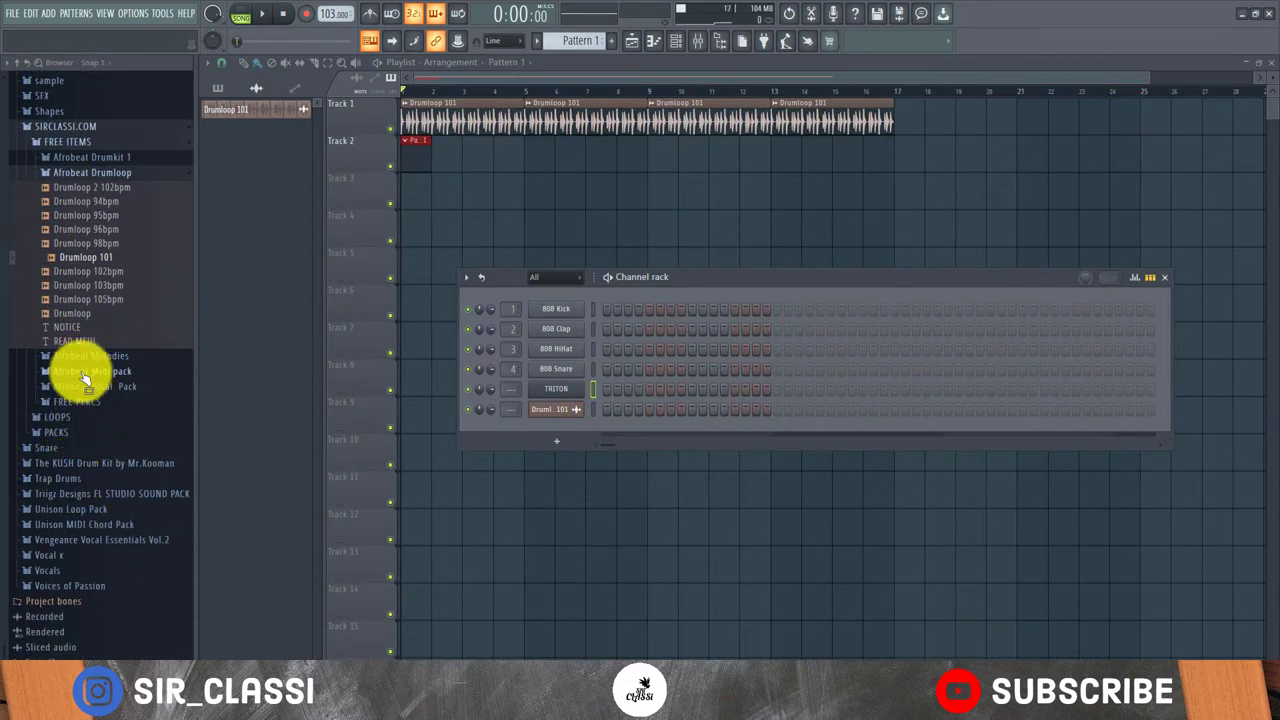
left_click(88, 370)
left_click(100, 388)
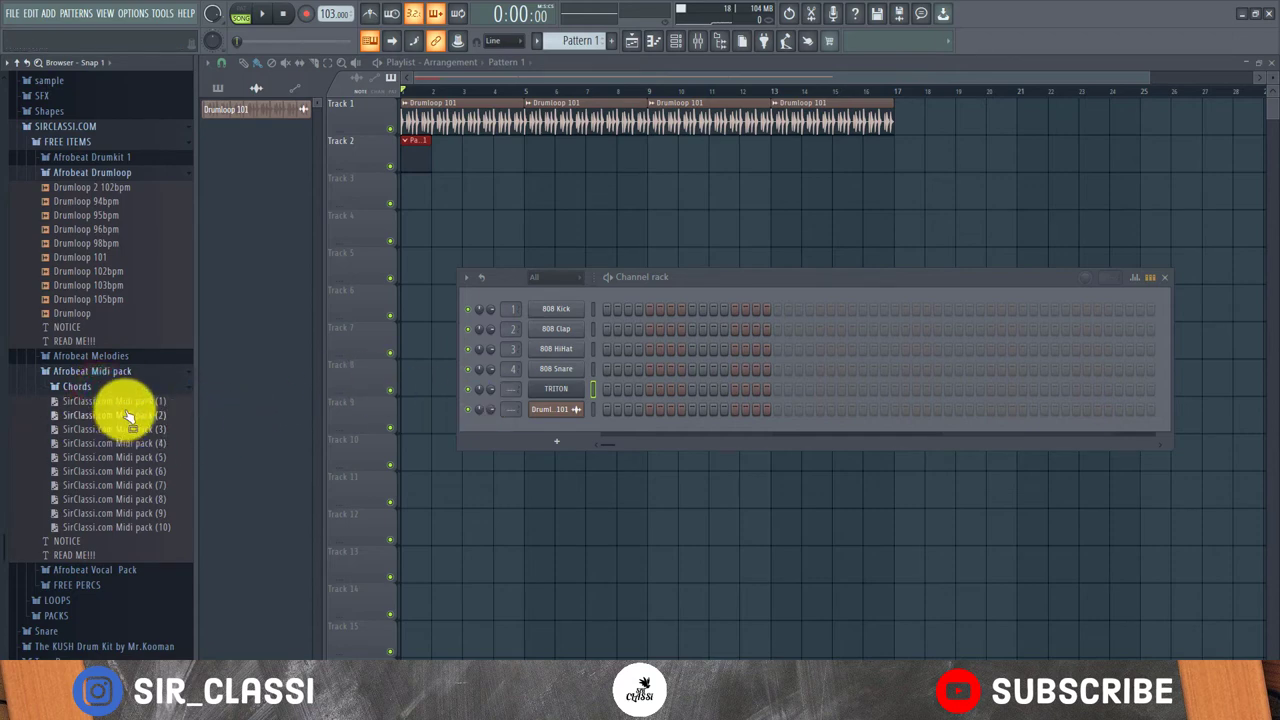
left_click_drag(127, 404, 555, 395)
left_click(261, 14)
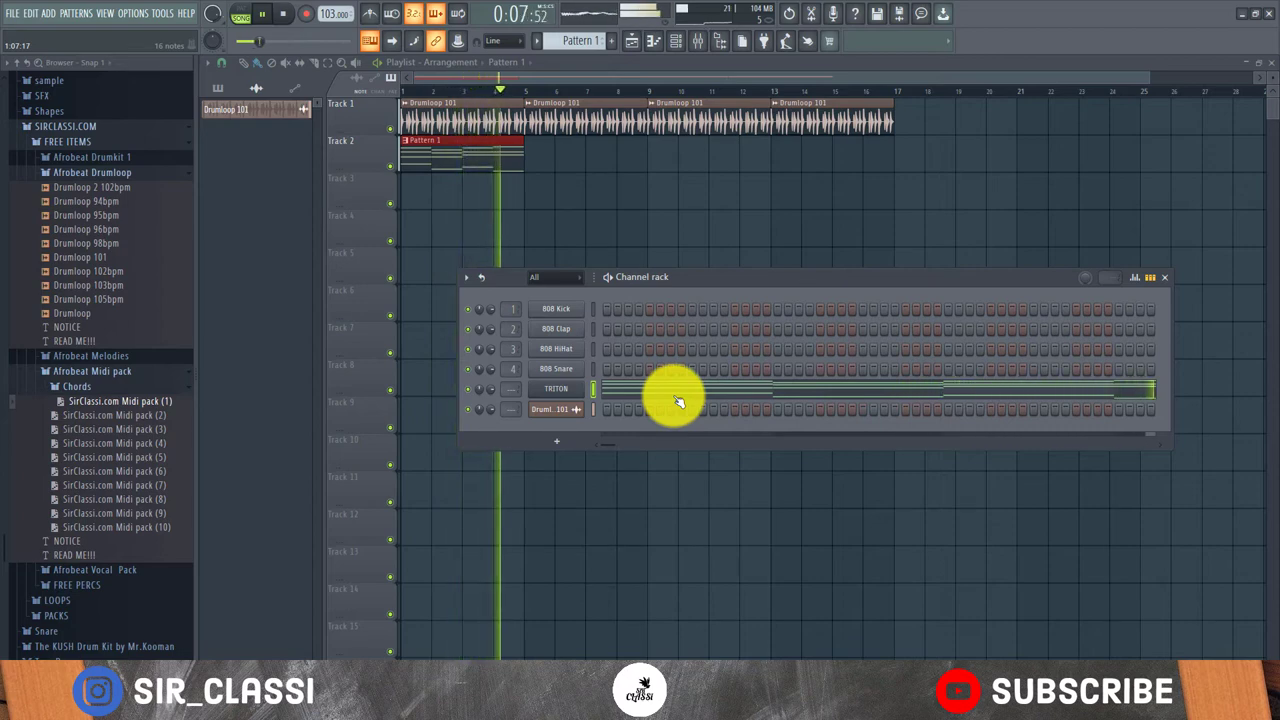
- Duplicate the Pattern 1 chord clip with Ctrl+B to fill bars 1–16
key("space")
left_click(489, 157)
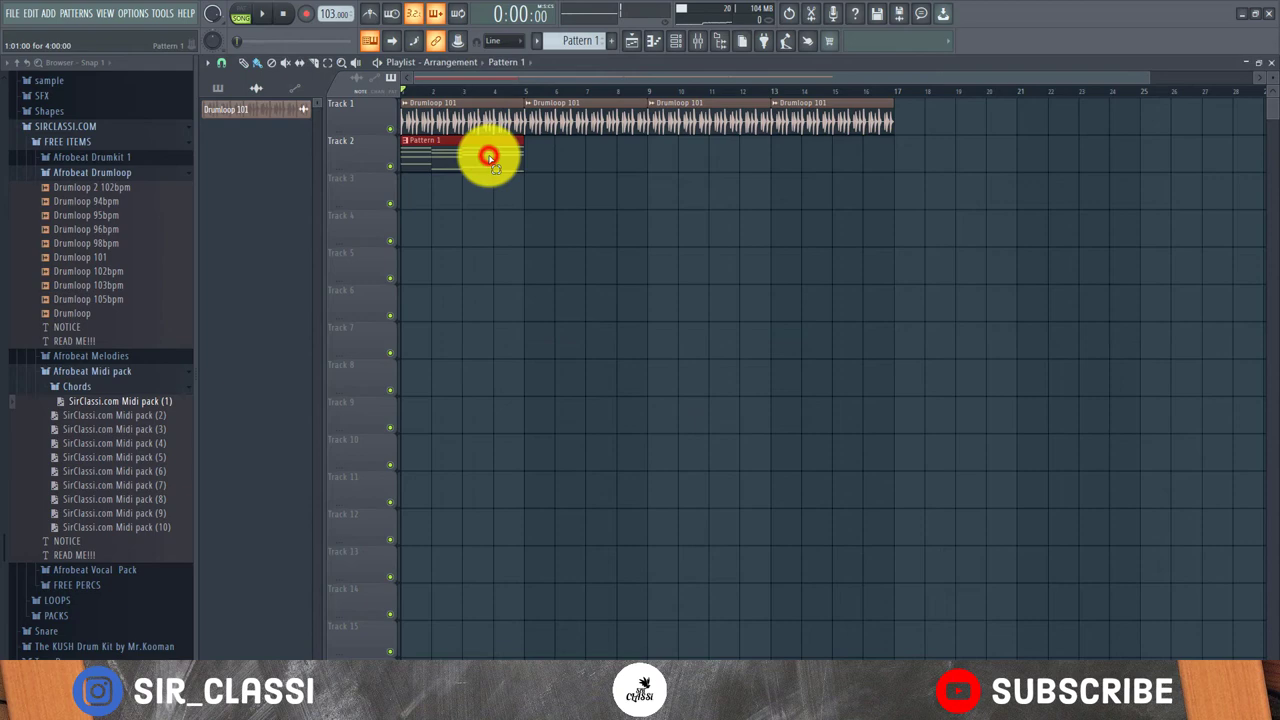
key("ctrl+b")
key("ctrl+b")
key("ctrl+b")
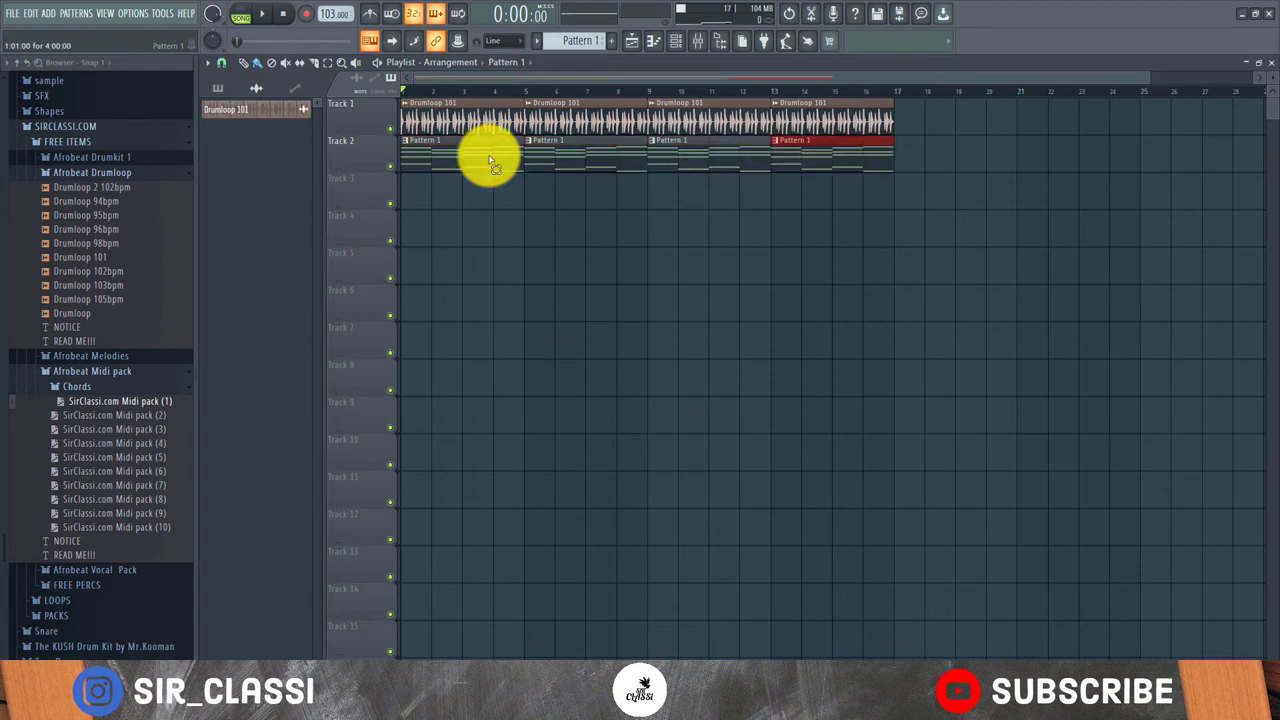
- In the Piano roll, raise the four lowest chord notes two octaves, then return to the Playlist
double_click(445, 157)
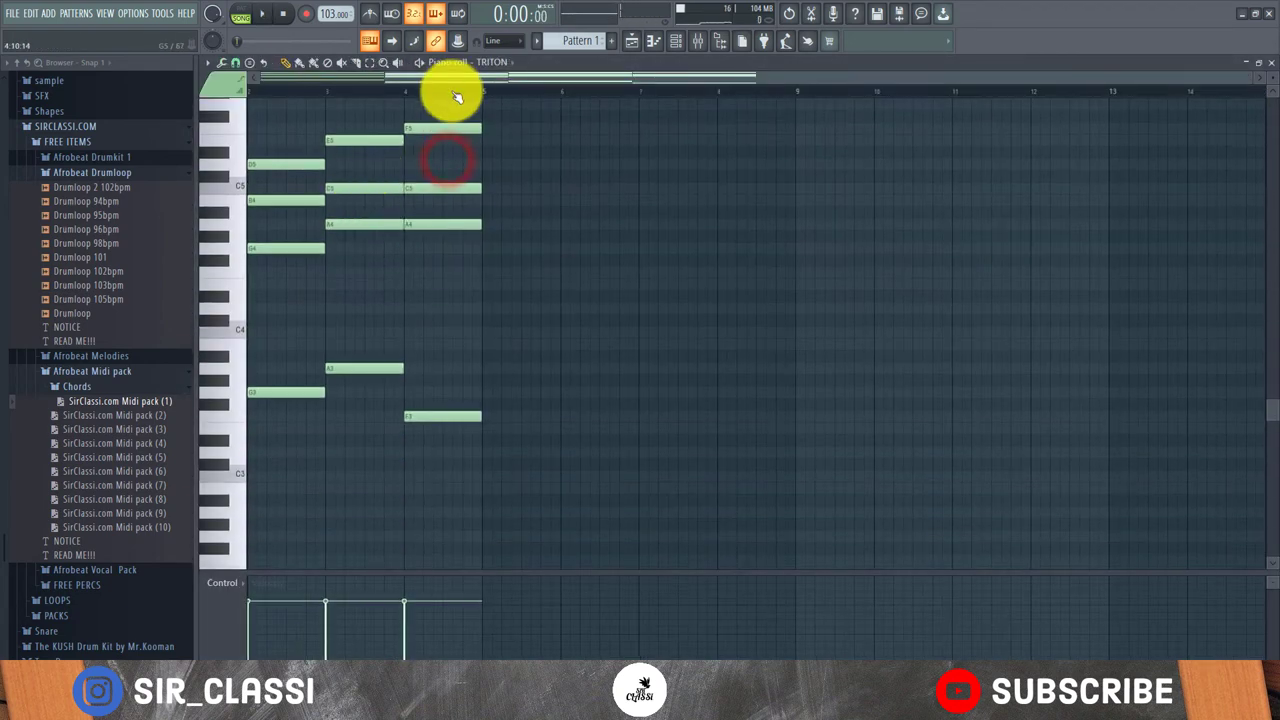
scroll(414, 86, "left", 2)
left_click_drag(275, 300, 618, 470)
key("ctrl+x")
key("ctrl+z")
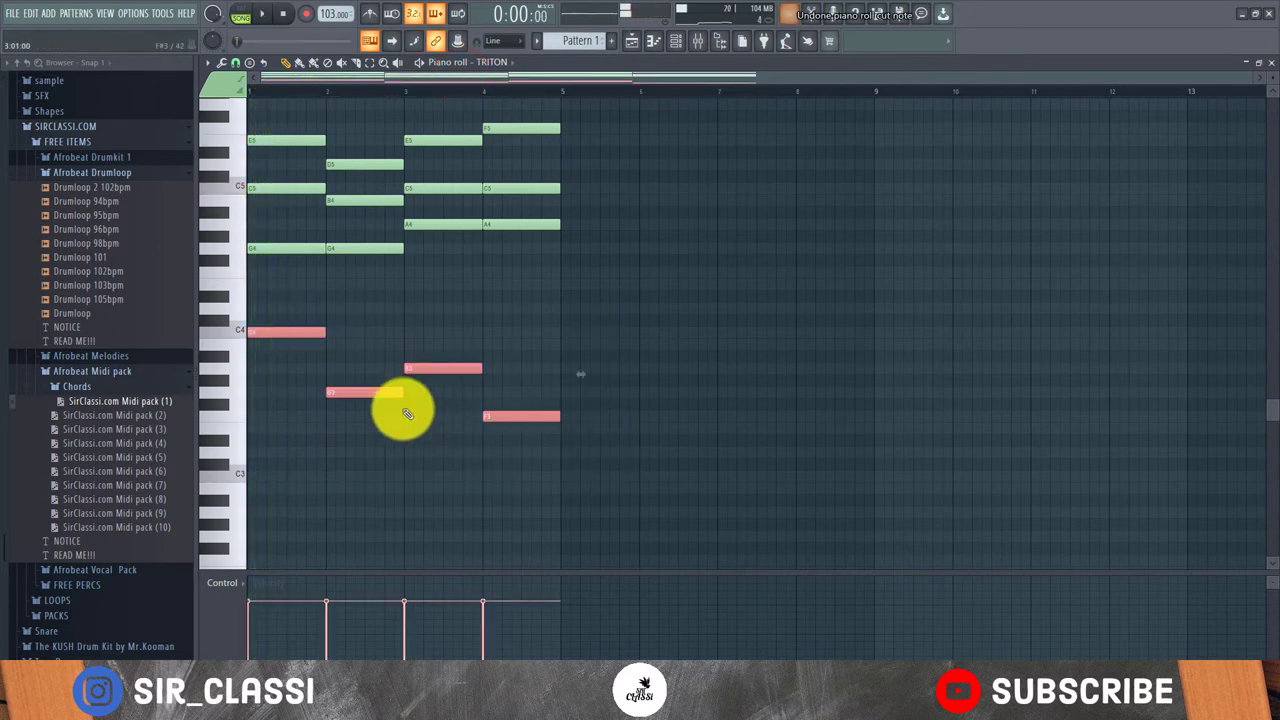
key("ctrl+Up")
key("ctrl+Up")
key("space")
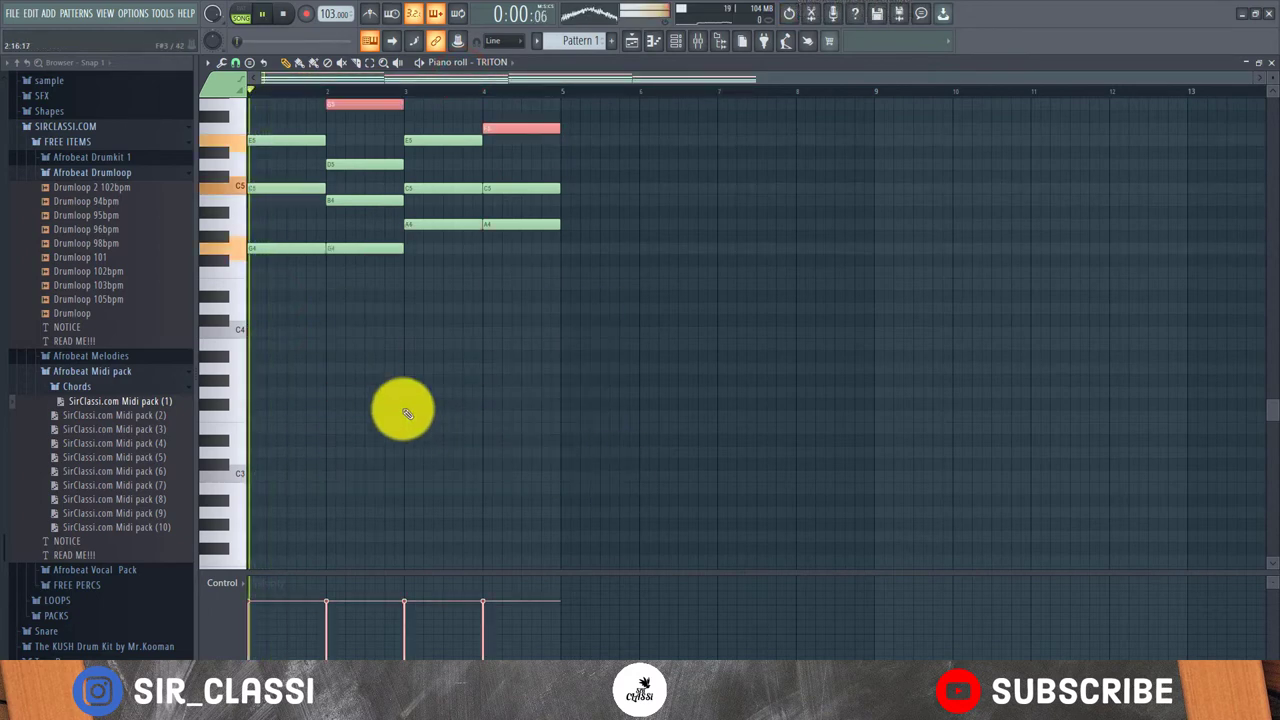
scroll(394, 357, "up", 5)
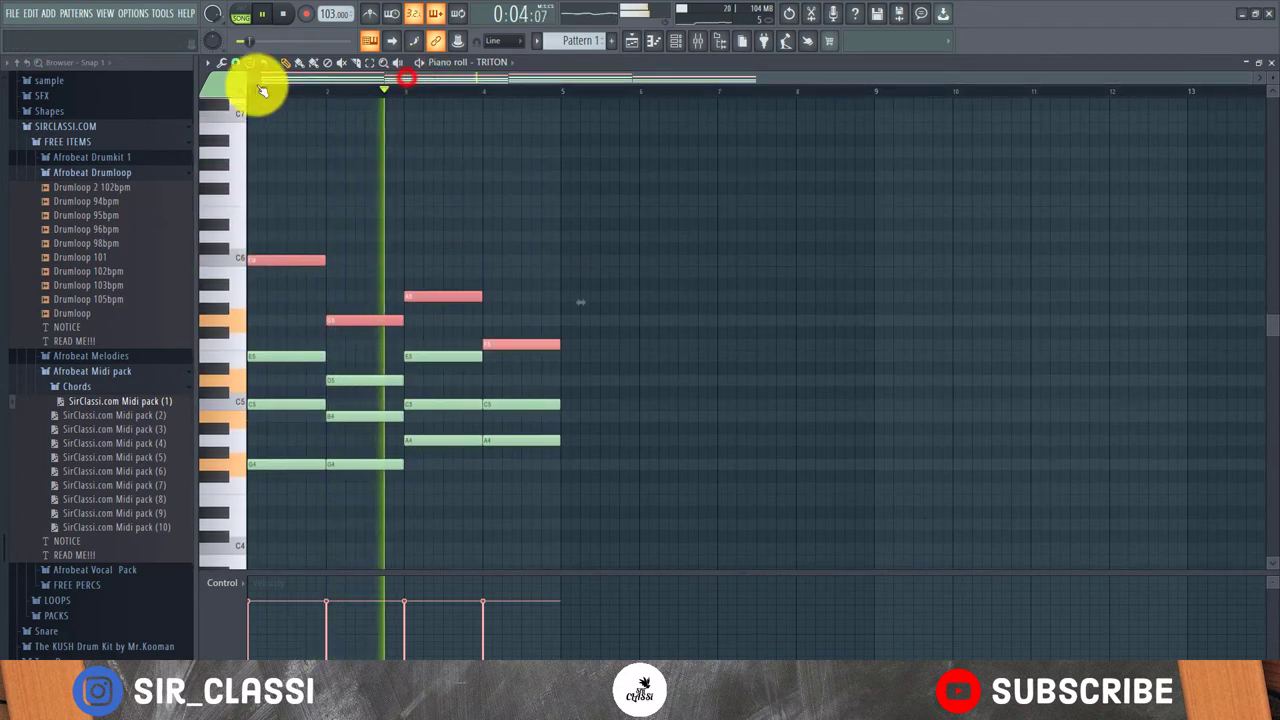
left_click(634, 44)
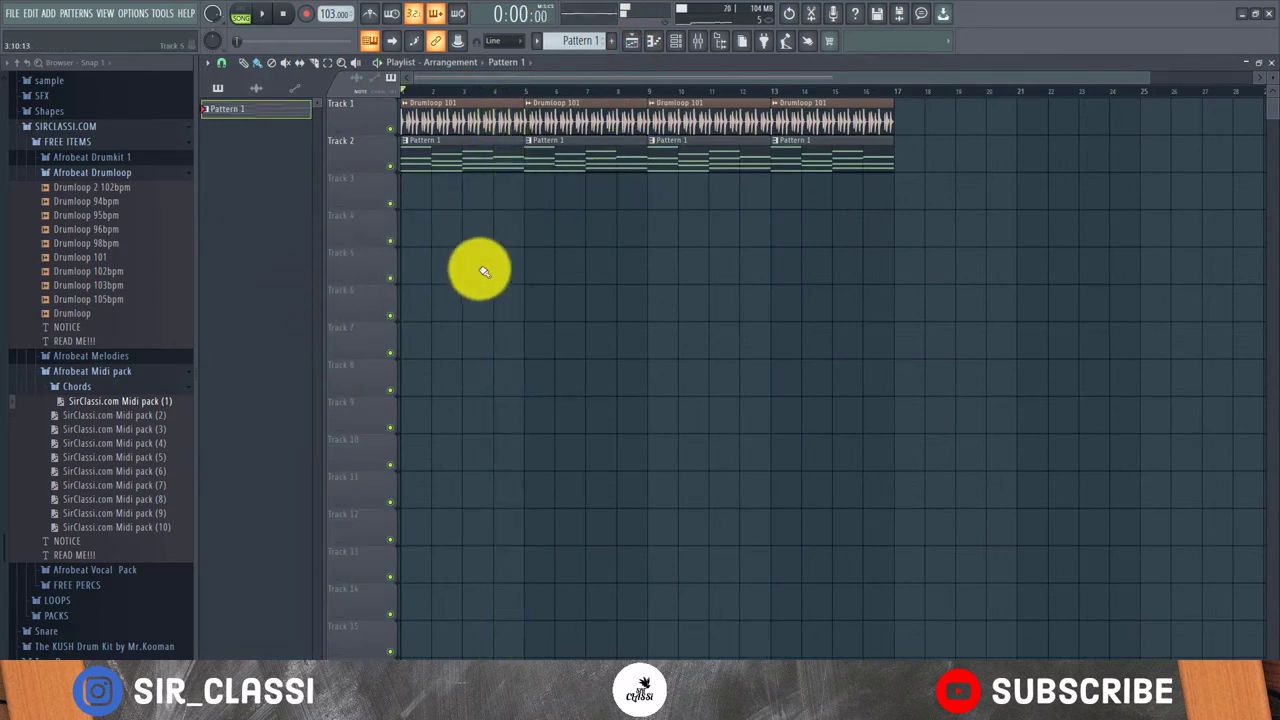
- Collapse Chords, expand Afrobeat Vocal Pack, and preview samples including (10), ending on sample (3)
key("space")
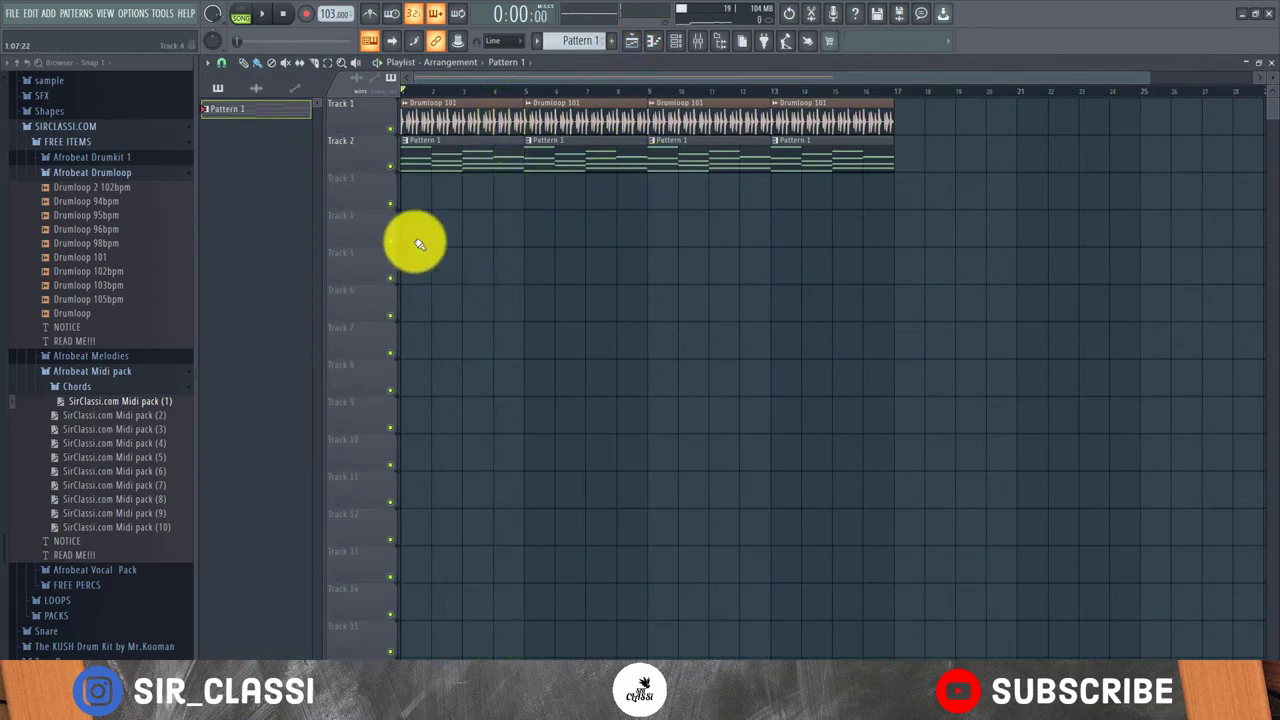
left_click(166, 389)
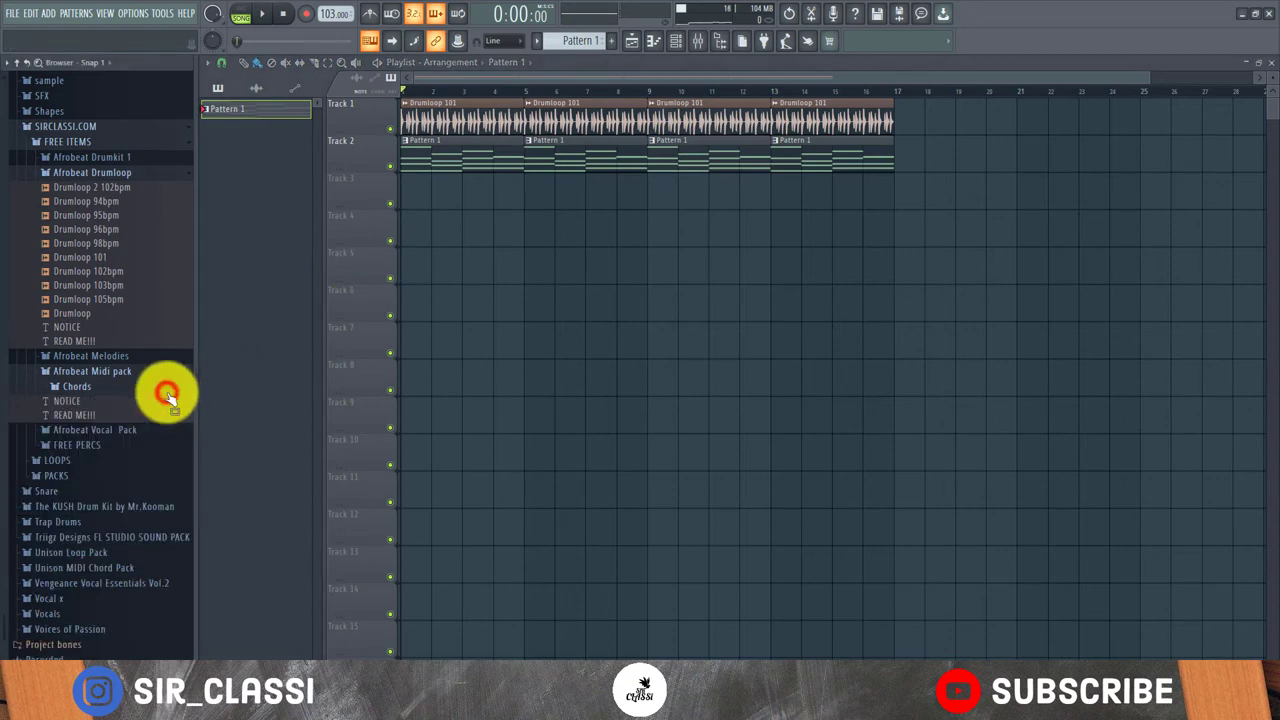
left_click(129, 432)
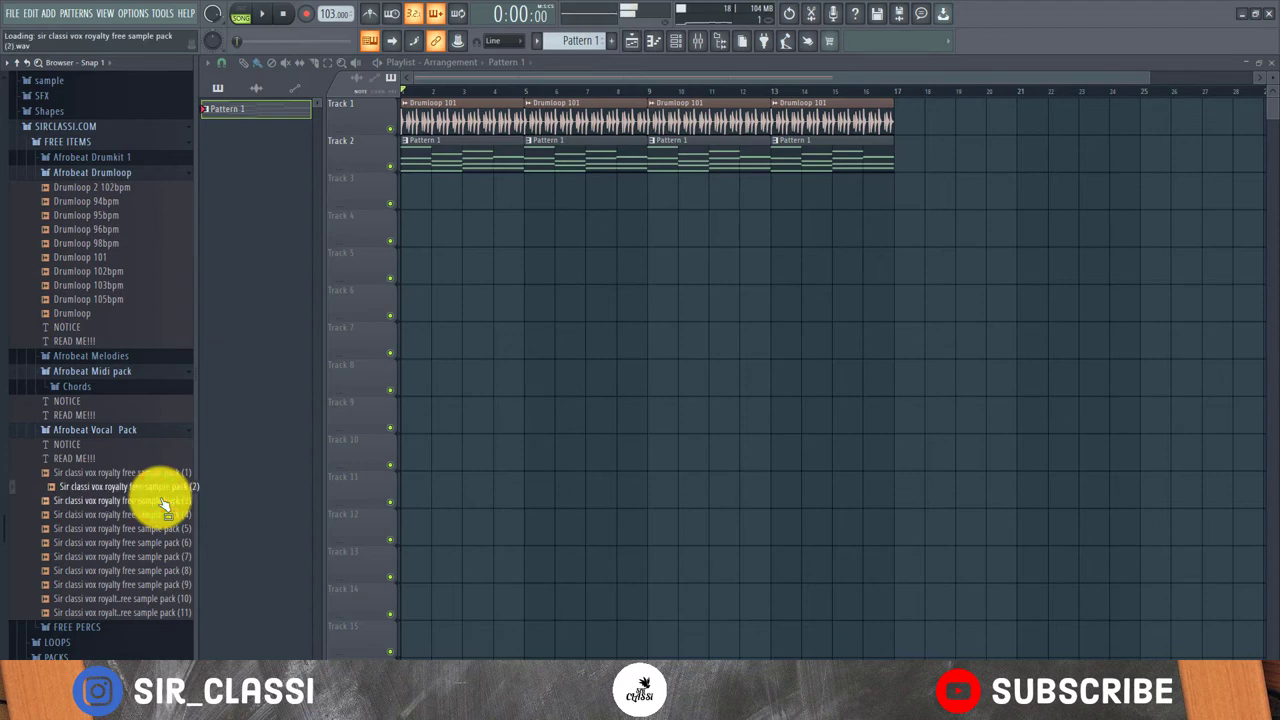
key("Down")
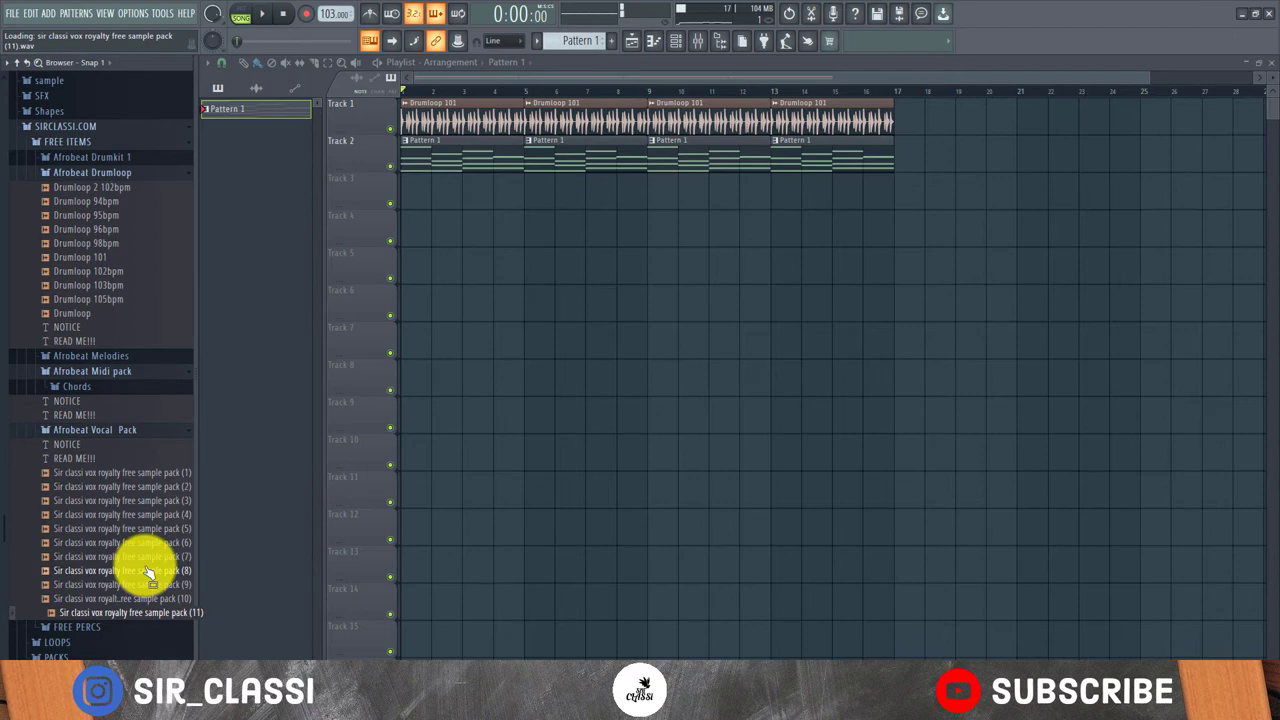
left_click(138, 598)
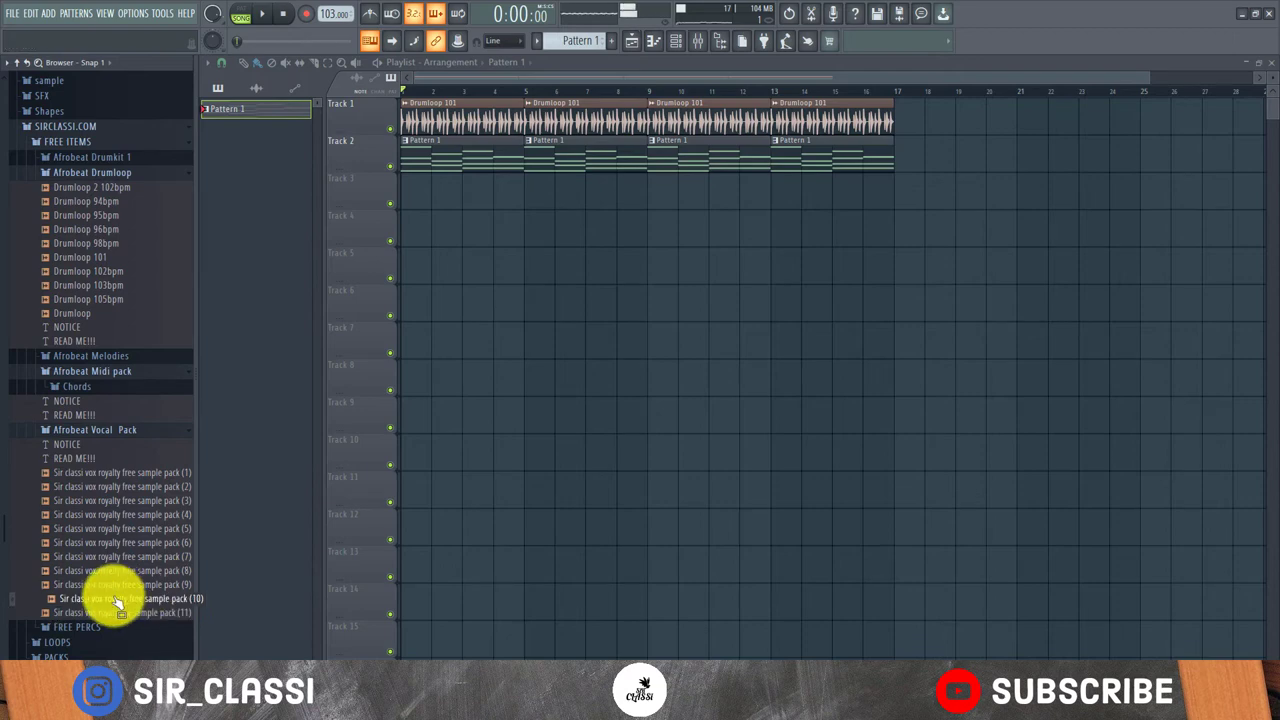
left_click(137, 511)
left_click(148, 503)
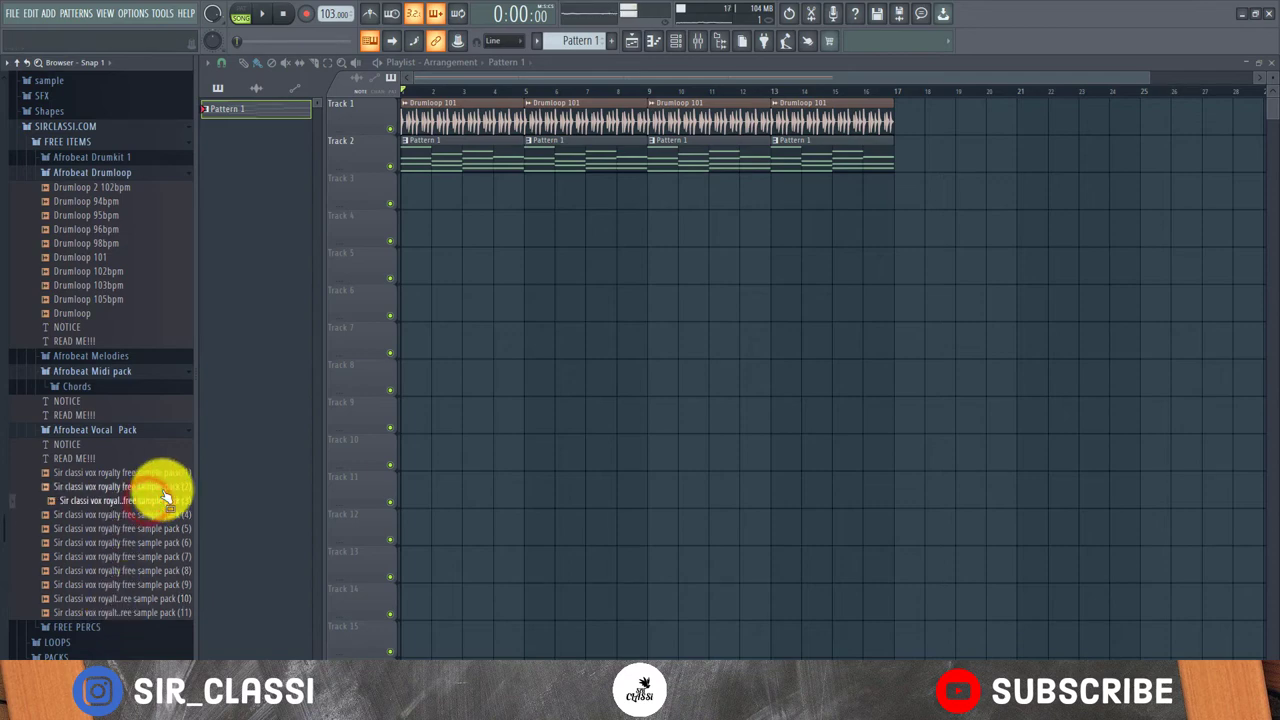
- Drag vocal sample (3) onto Track 4 at bar 1, zoom the playlist in, and play
left_click(138, 500)
left_click_drag(125, 507, 396, 245)
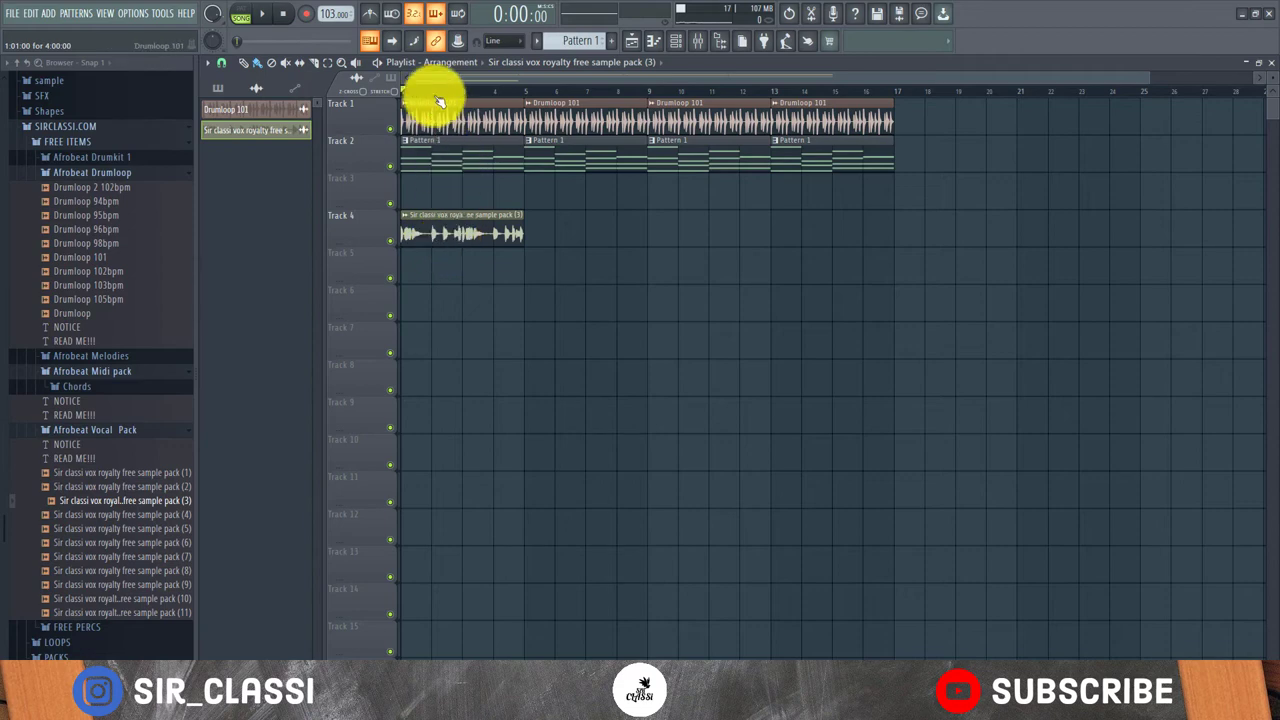
left_click_drag(440, 100, 465, 77)
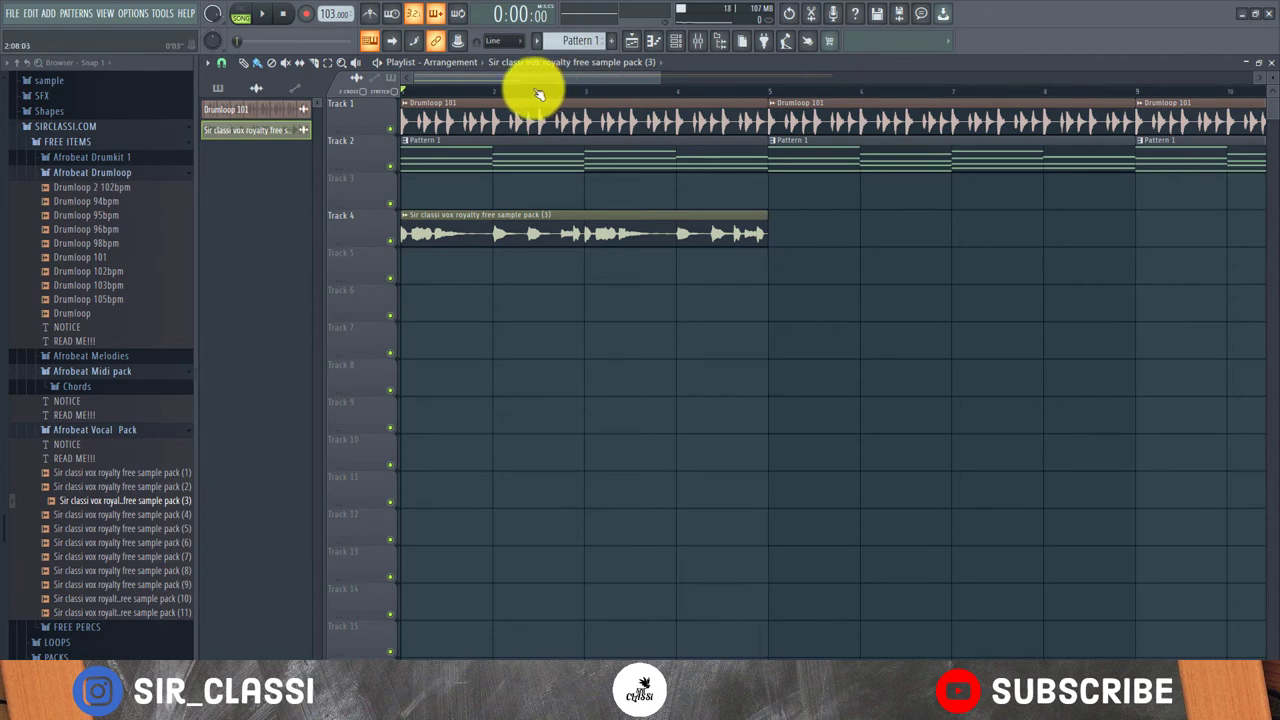
key("space")
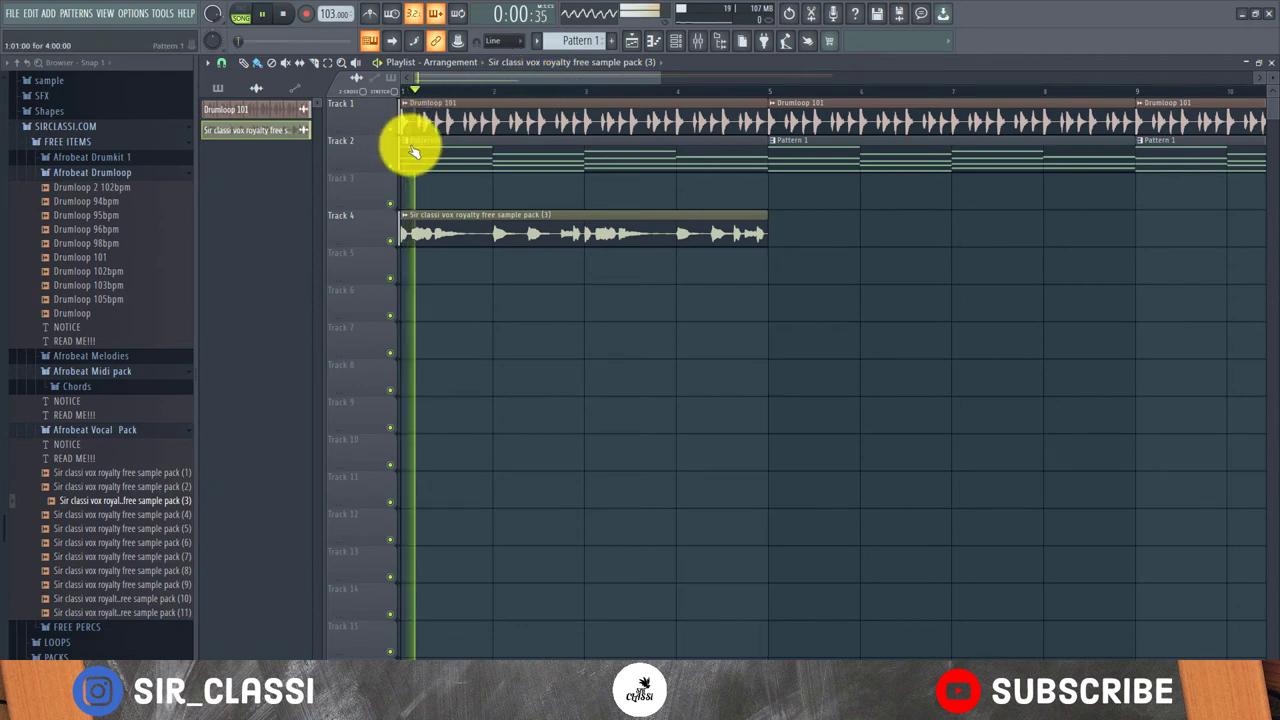
- Open the vocal sample's channel settings, move the window aside, and try shifting its pitch
double_click(466, 222)
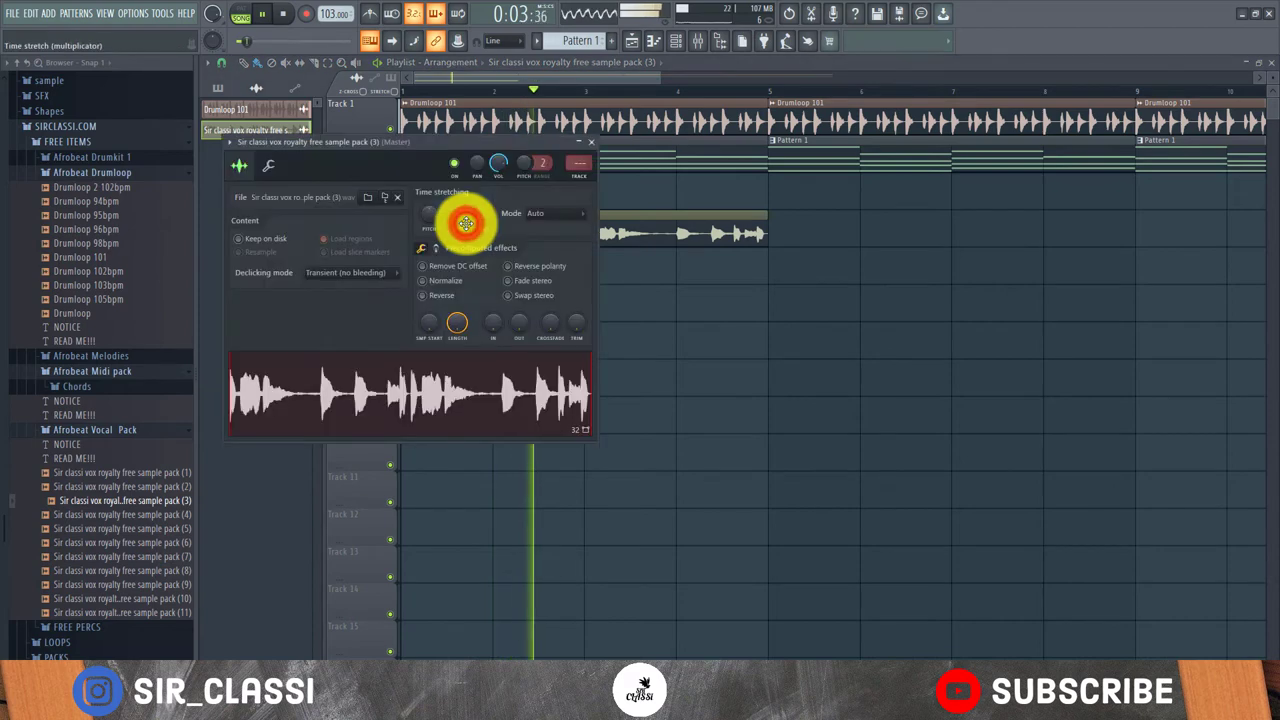
left_click_drag(451, 141, 739, 309)
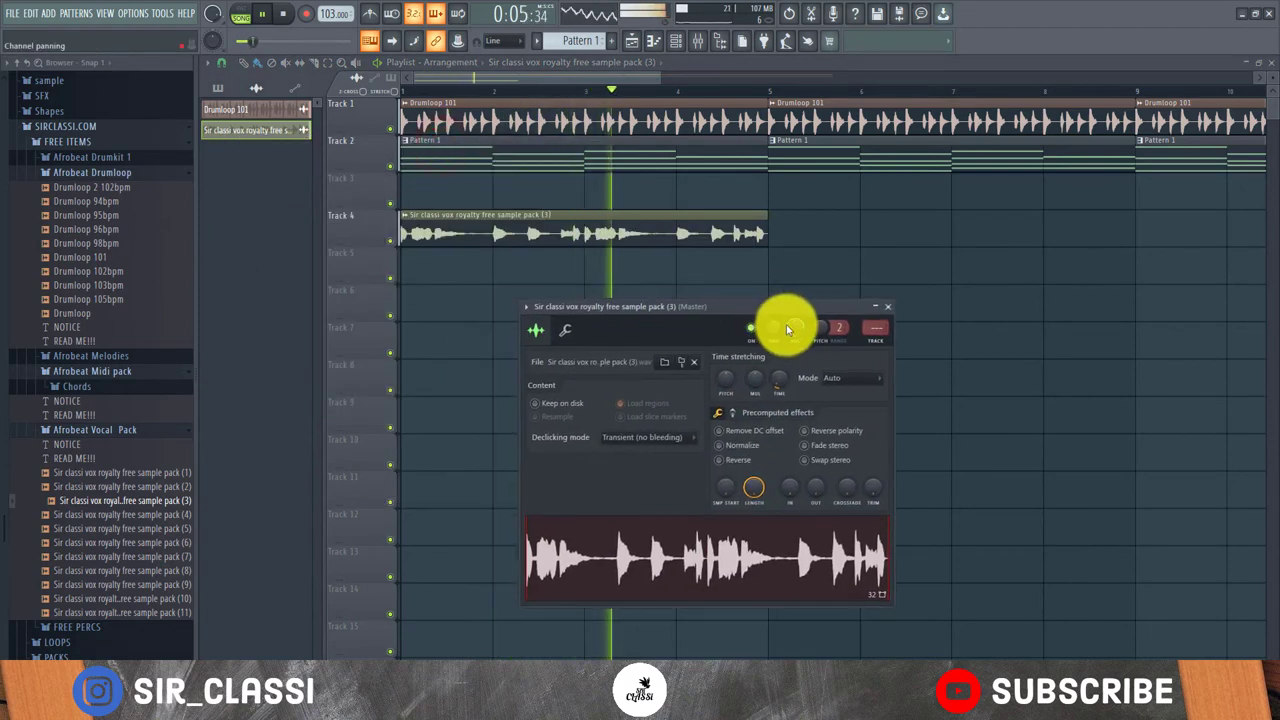
key("space")
mouse_move(723, 387)
left_mouse_down()
mouse_move(730, 333)
mouse_move(721, 381)
left_mouse_up()
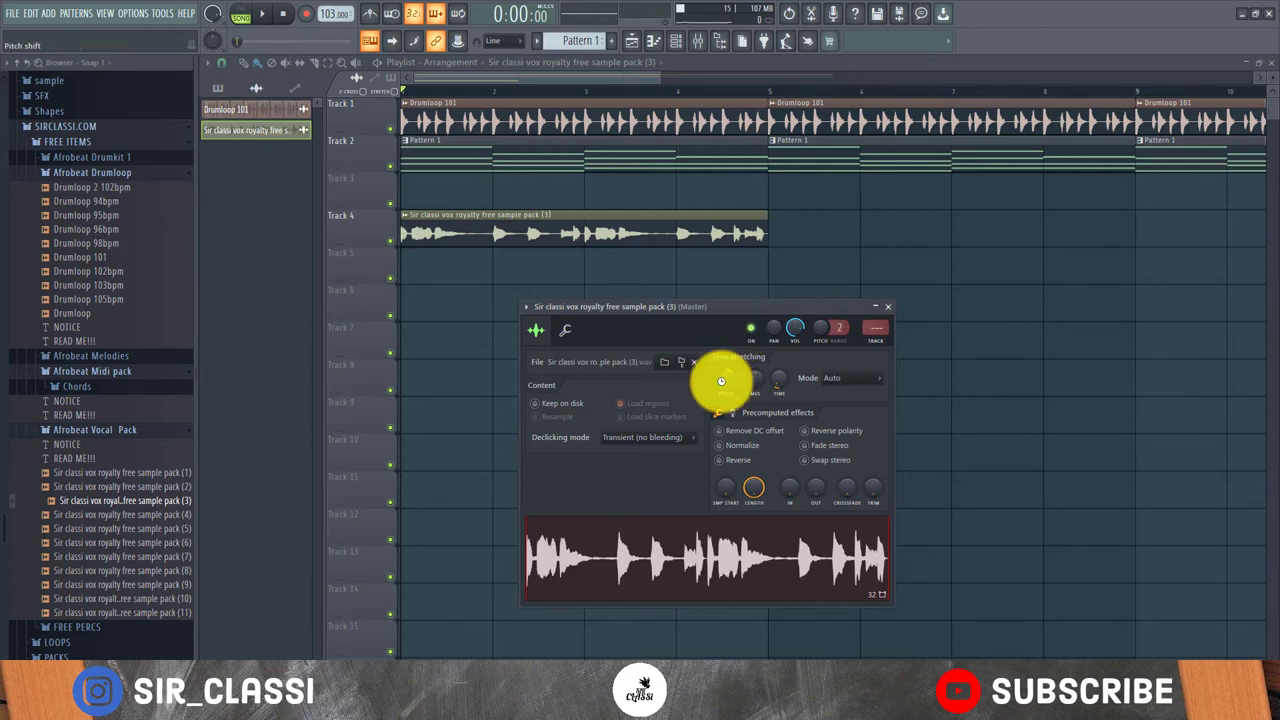
key("space")
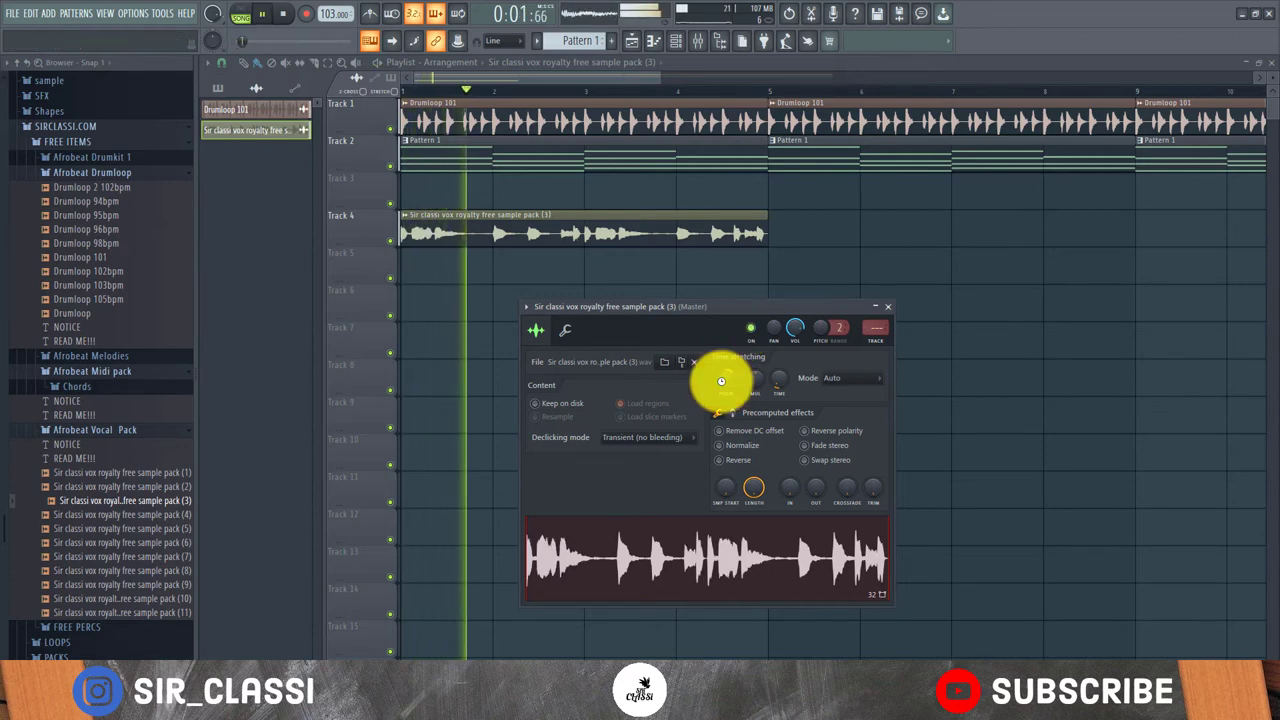
key("space")
key("space")
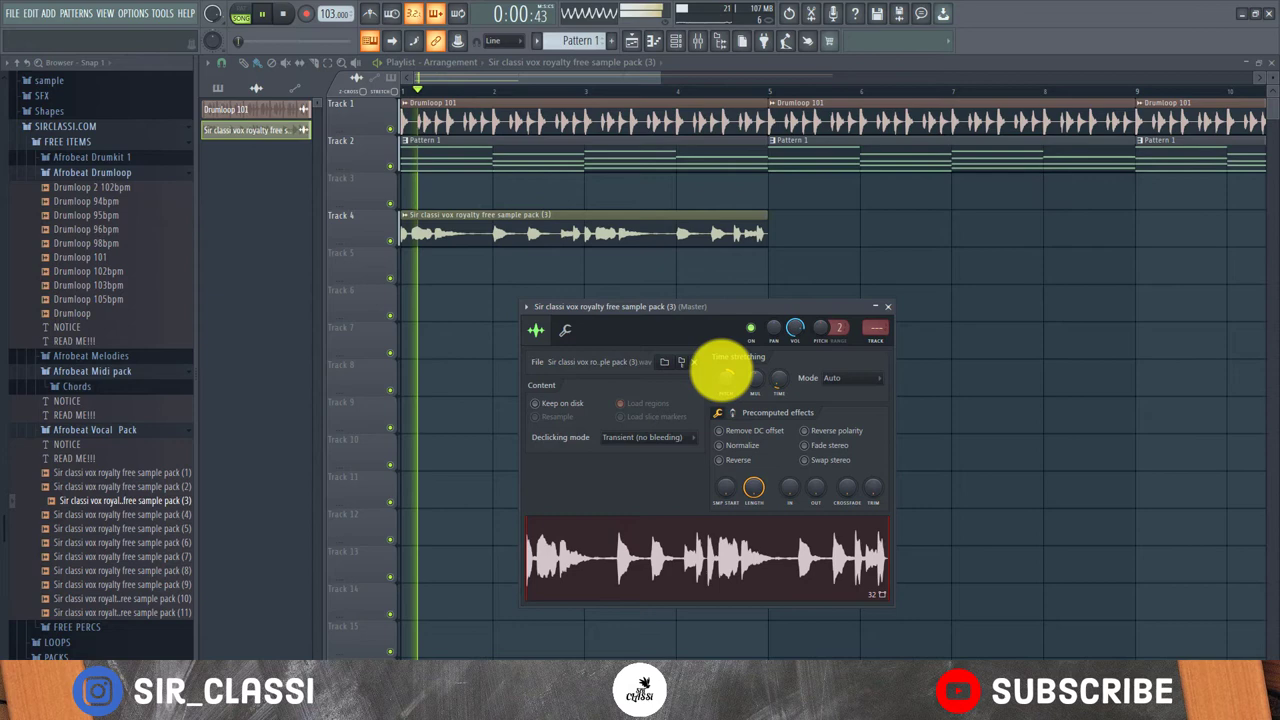
key("space")
- Audition pitch shifts of +500, +400 and +300 cents, settling on +600 cents
left_click(721, 371)
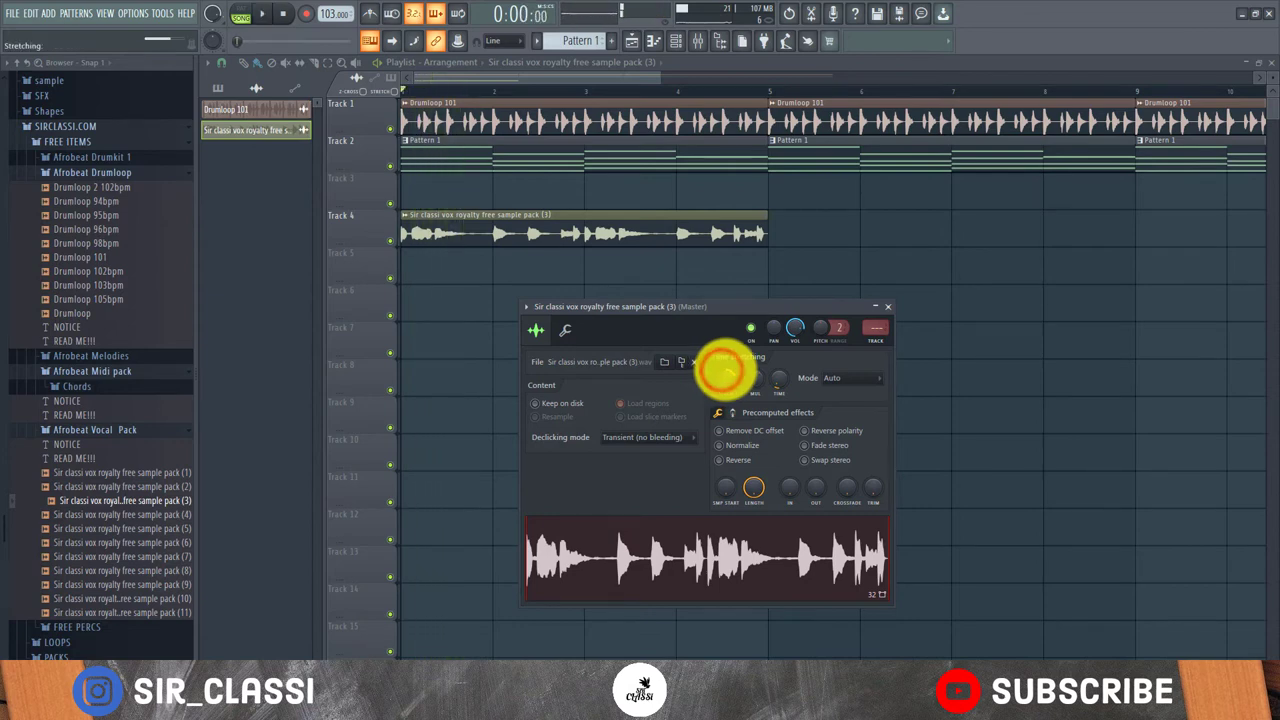
key("space")
left_click(727, 373)
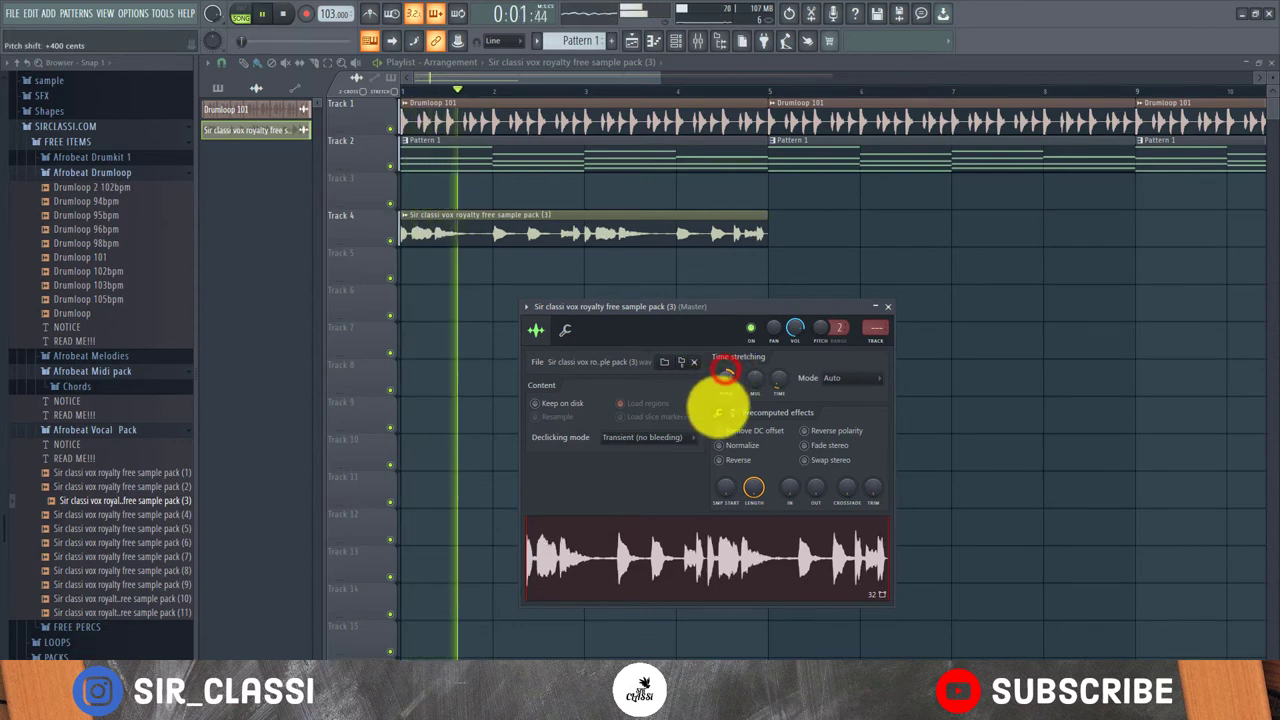
key("space")
key("space")
key("space")
key("space")
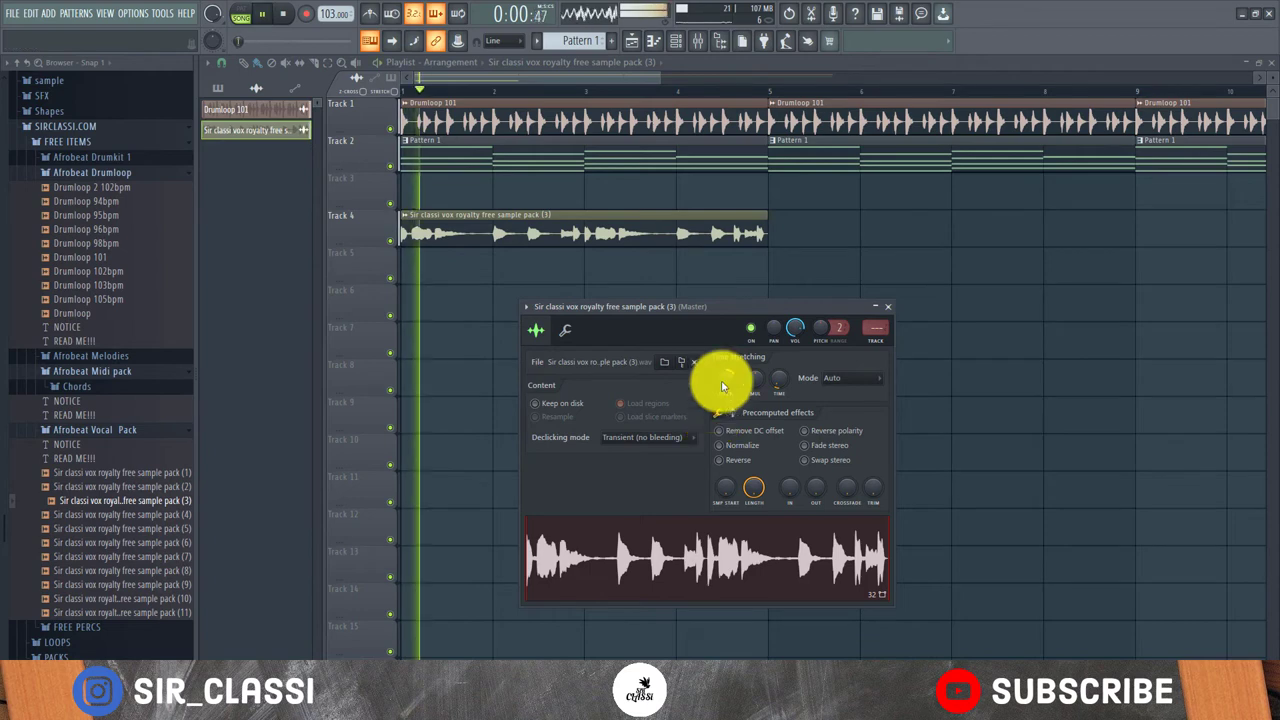
key("space")
left_click(722, 383)
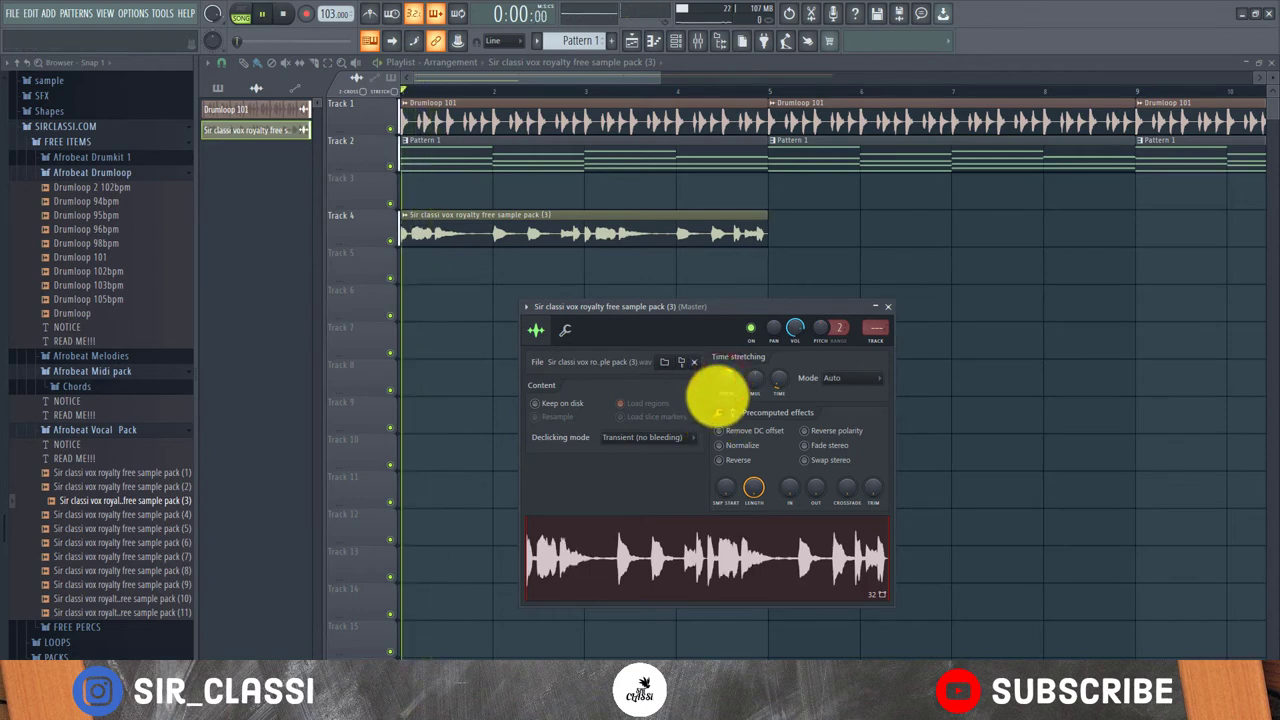
key("space")
left_click_drag(716, 394, 730, 325)
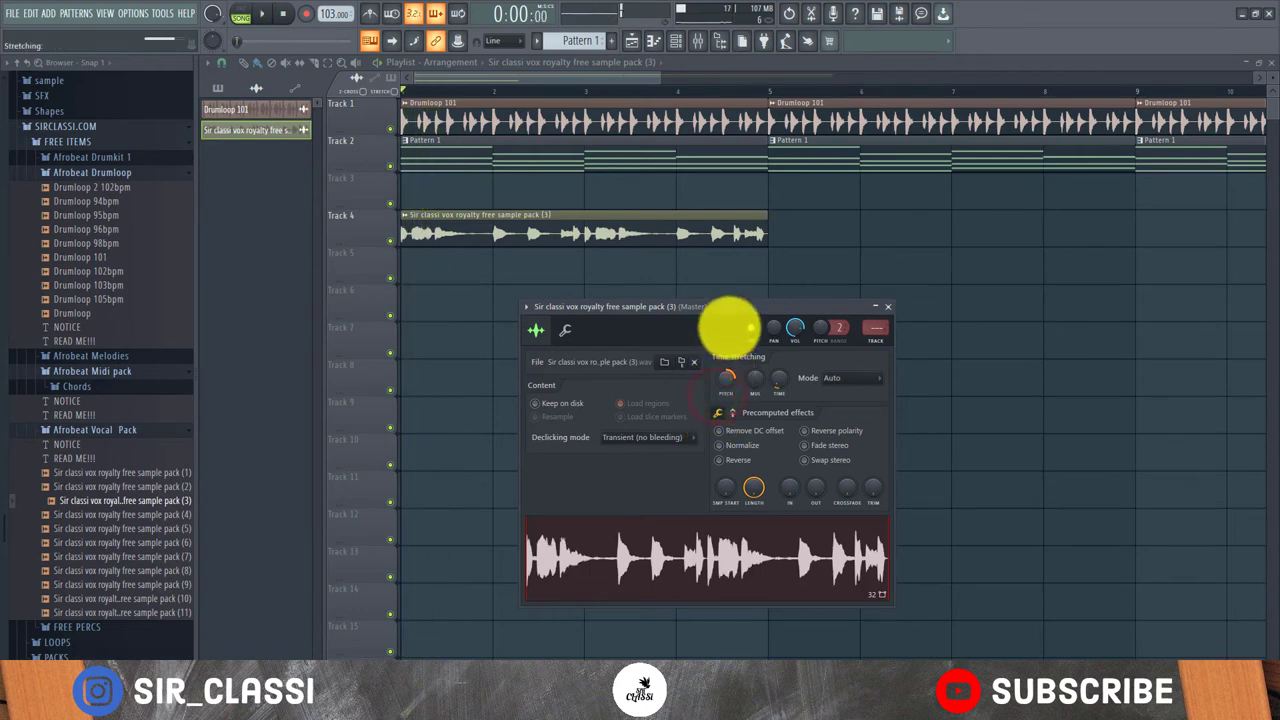
key("space")
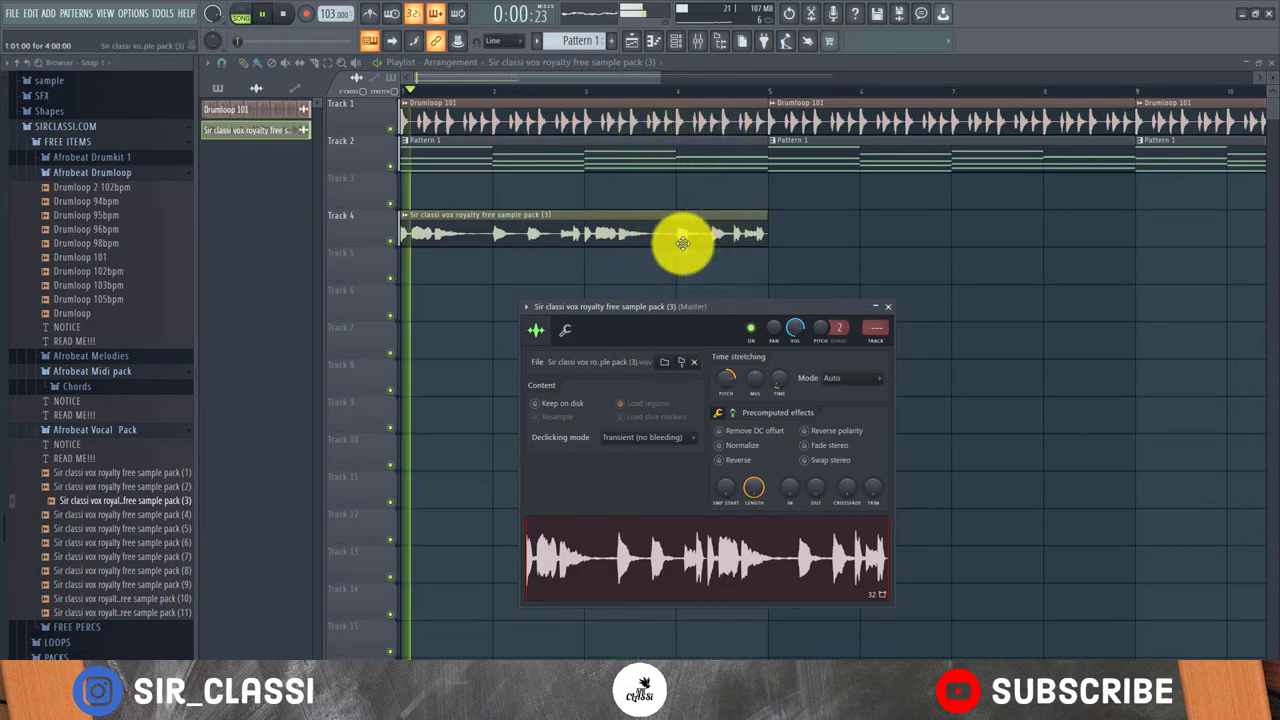
key("space")
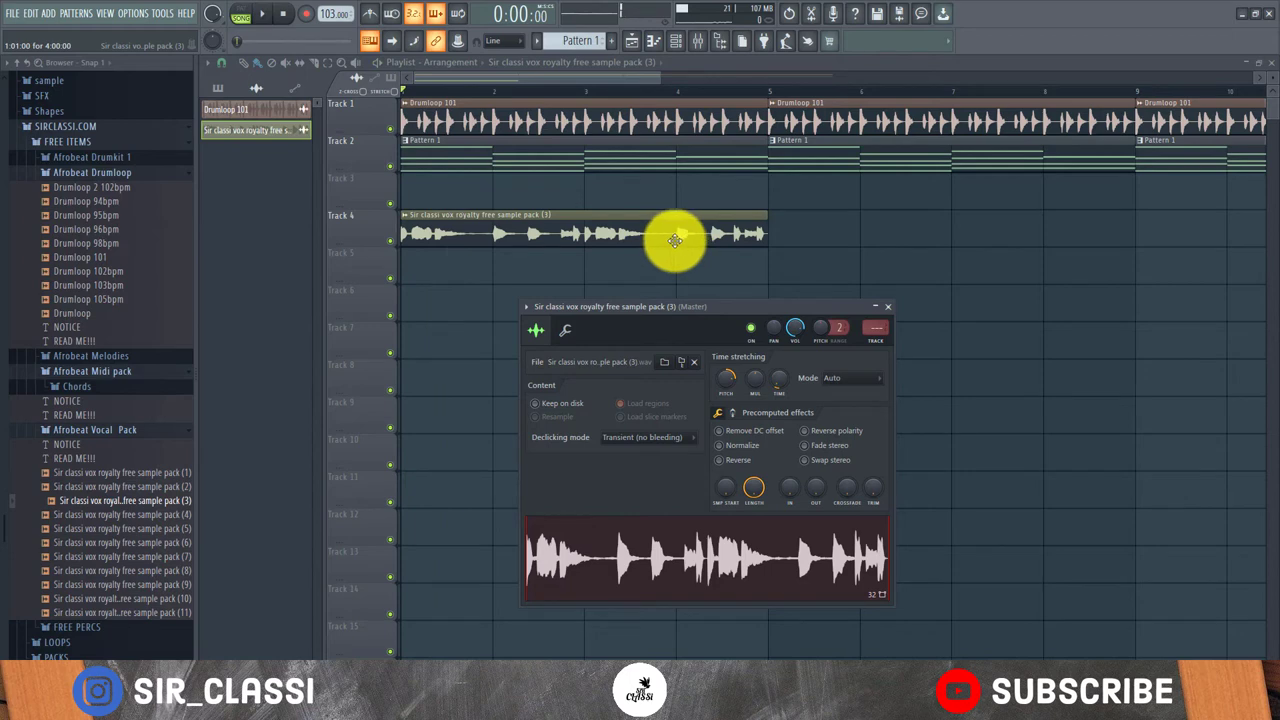
- Lower the vocal channel volume to 45% (-14.4 dB) while the song plays
left_click(560, 237)
left_click(560, 237)
key("space")
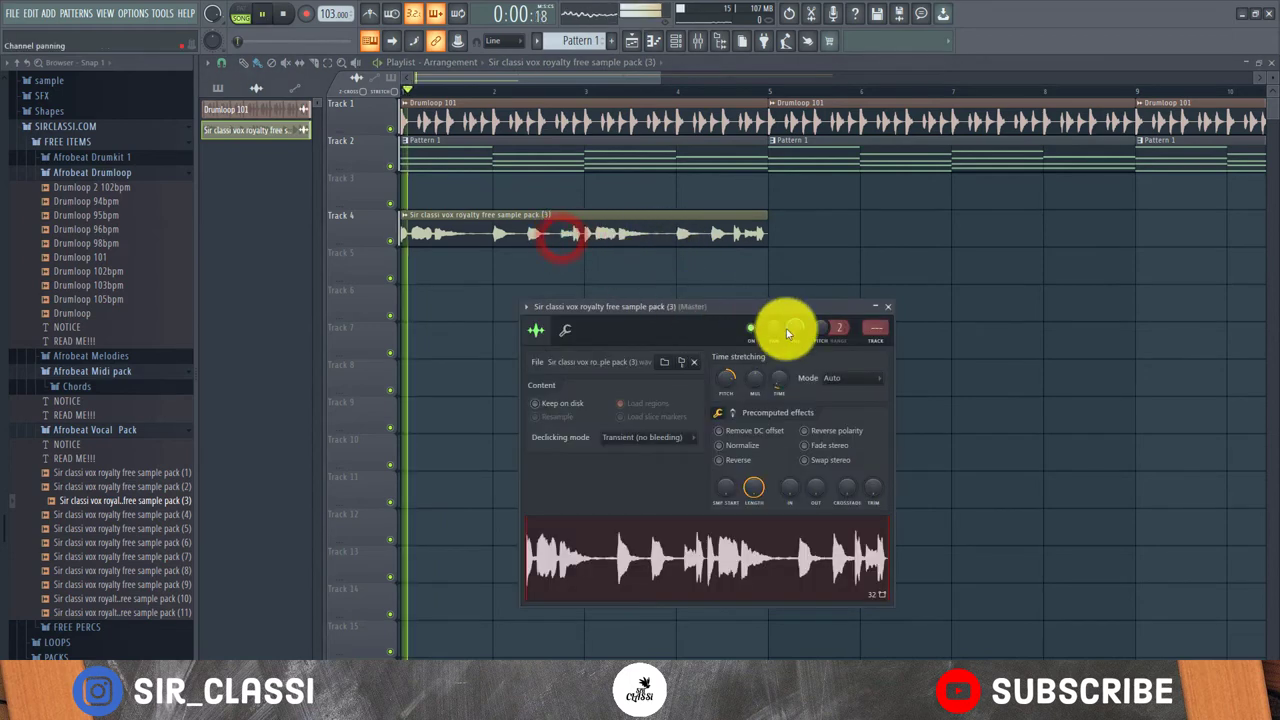
mouse_move(786, 328)
left_mouse_down()
mouse_move(797, 391)
mouse_move(787, 333)
left_mouse_up()
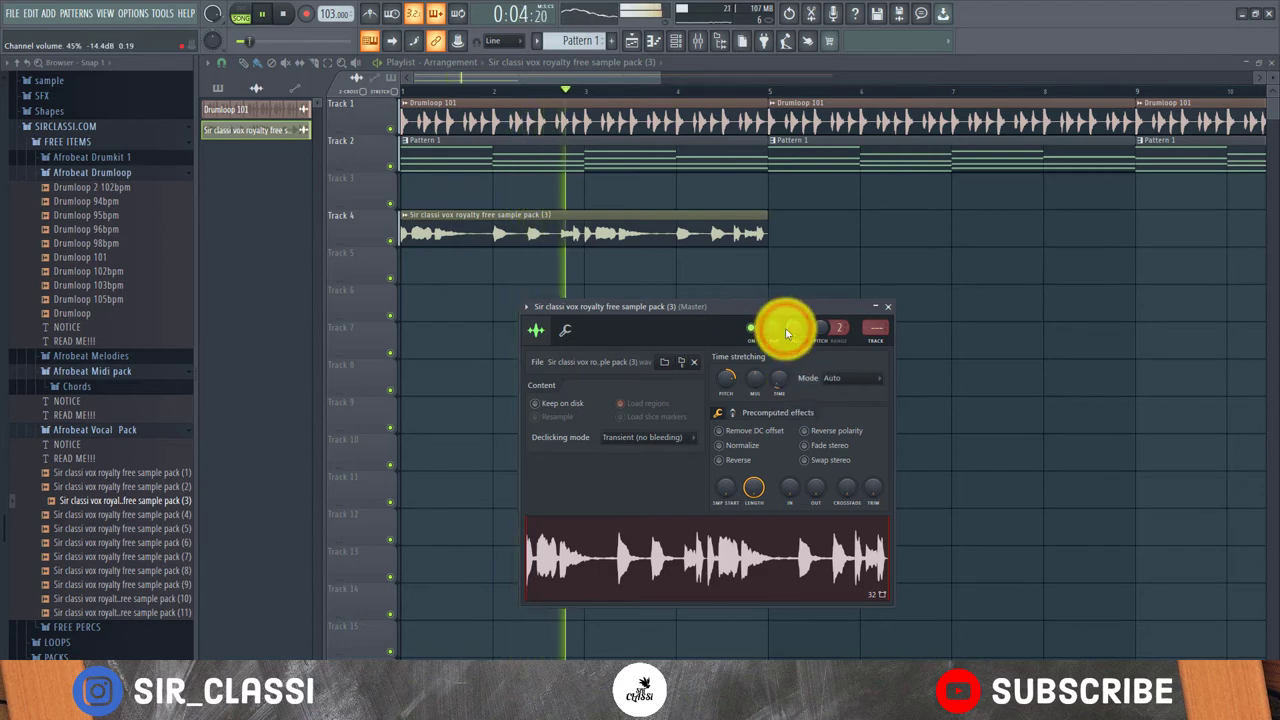
- Close the vocal sample's settings and stop playback
left_click(614, 228)
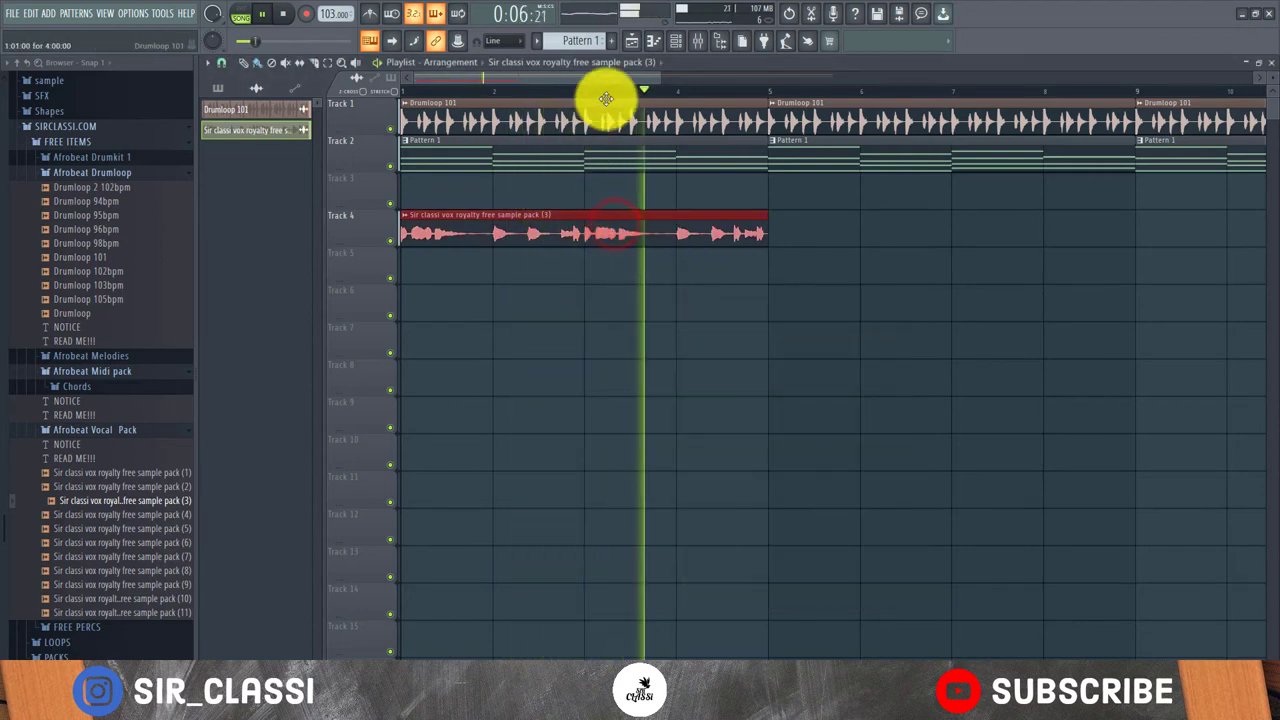
scroll(605, 95, "down", 4)
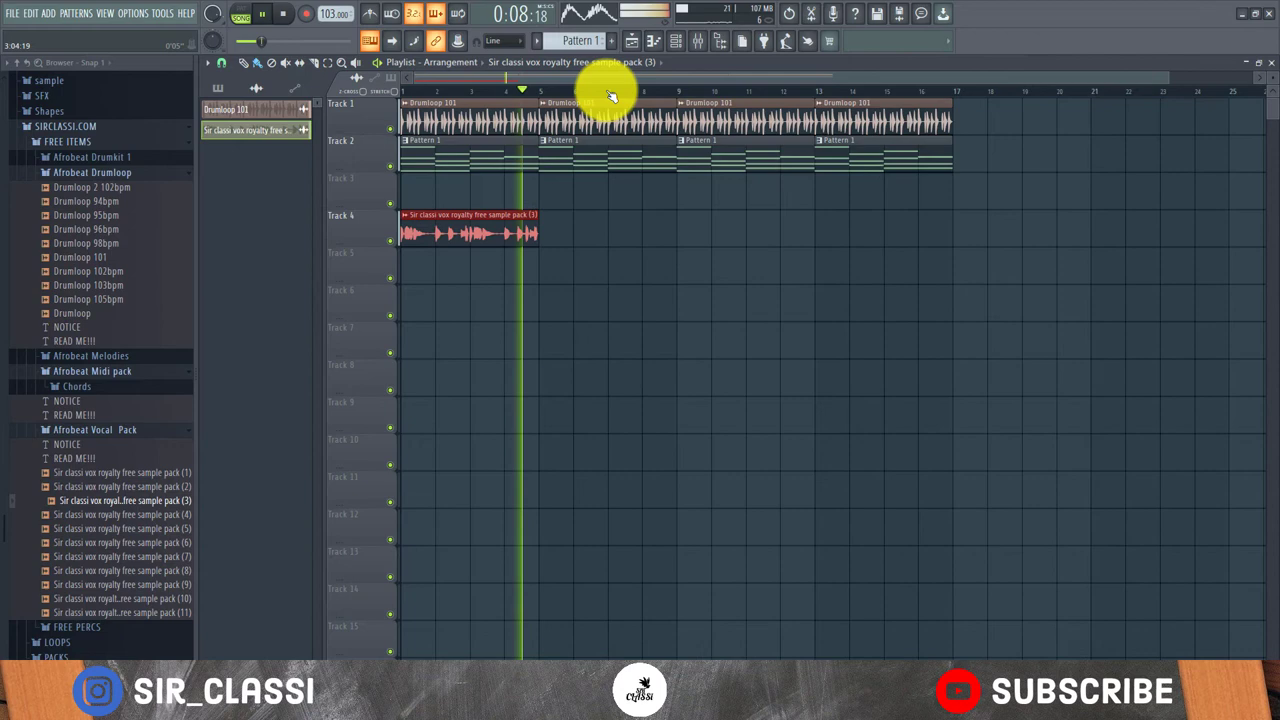
scroll(610, 95, "down", 2)
key("space")
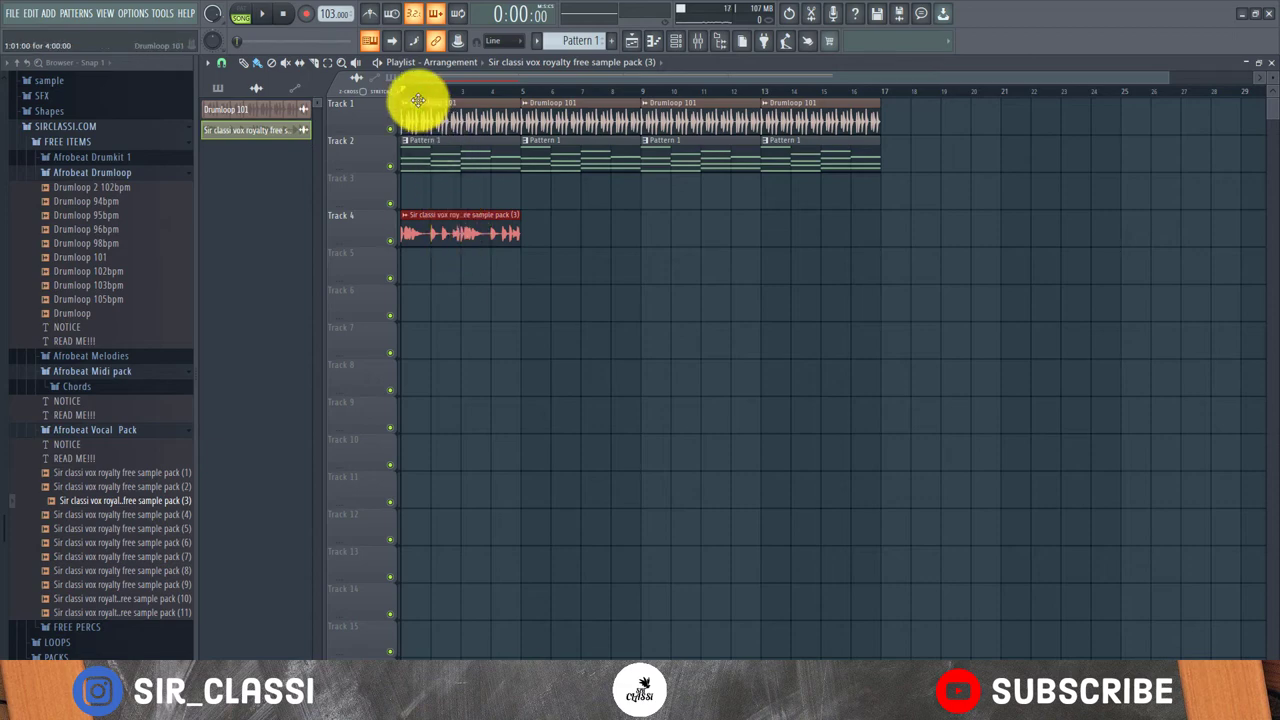
scroll(420, 100, "up", 2)
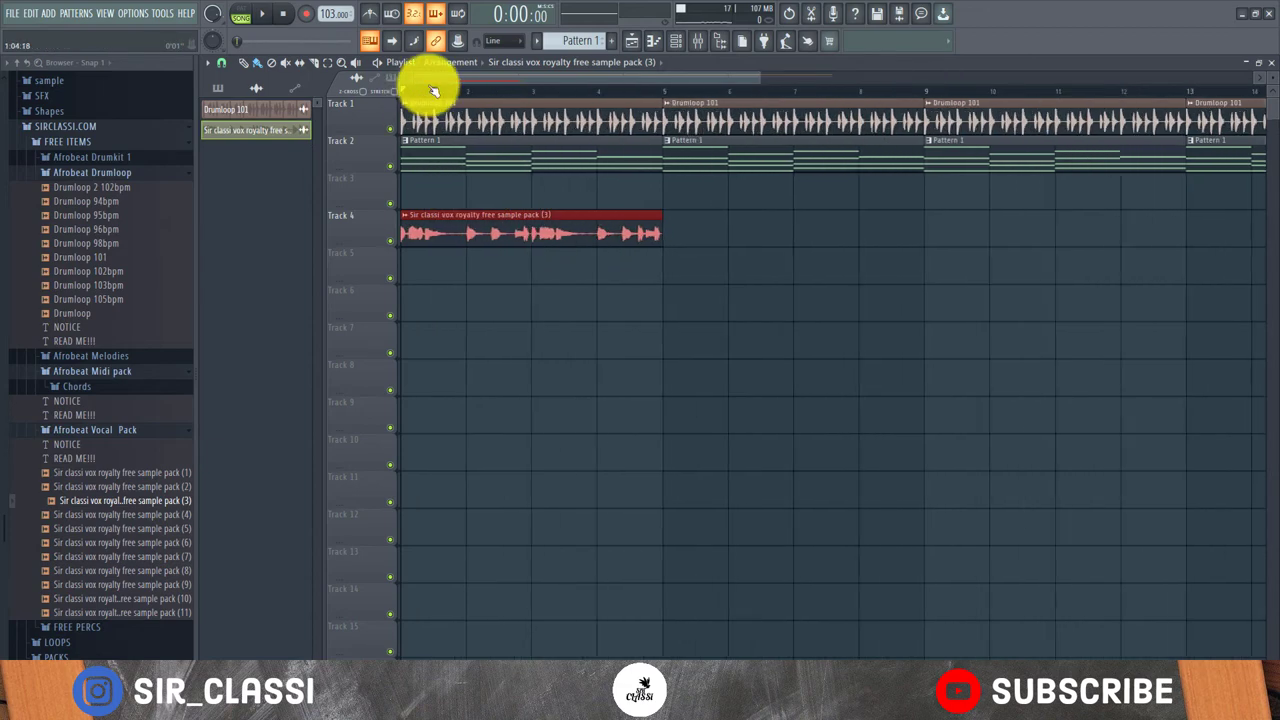
- Pick a new playlist snap resolution, audition it, and reopen the vocal clip's channel settings
left_click(220, 62)
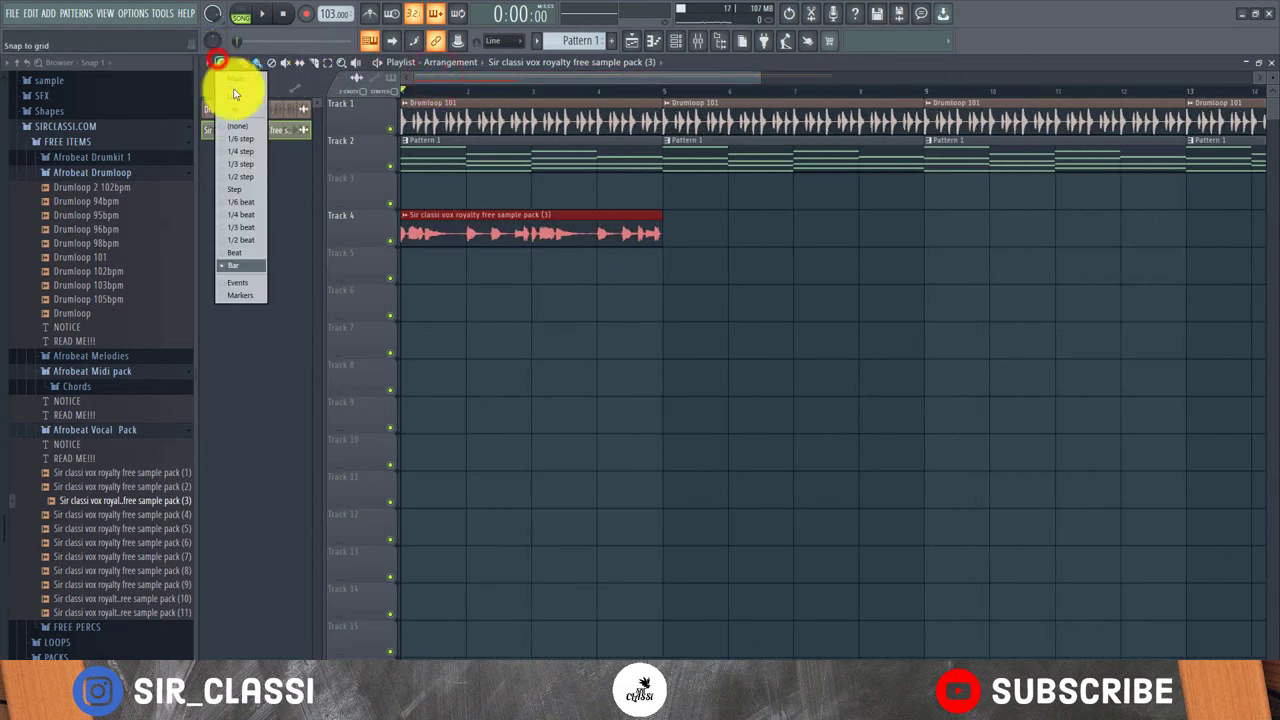
left_click(238, 222)
key("space")
scroll(416, 94, "up", 2)
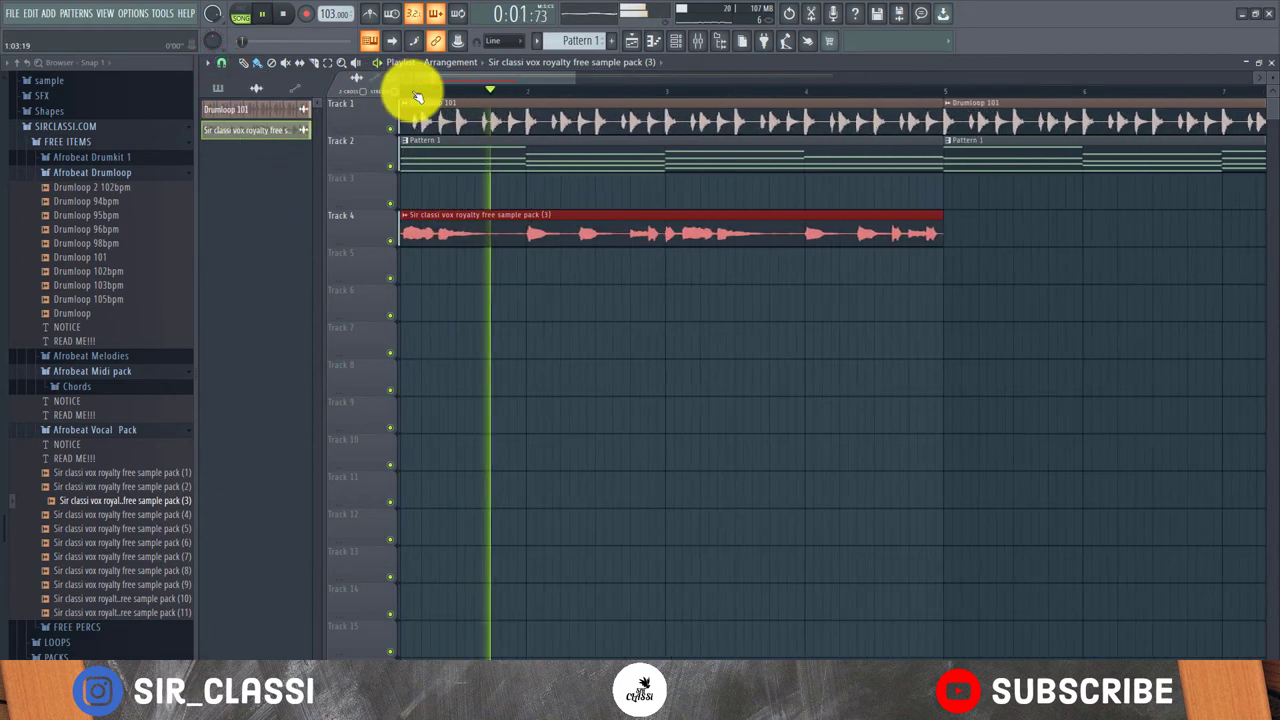
key("space")
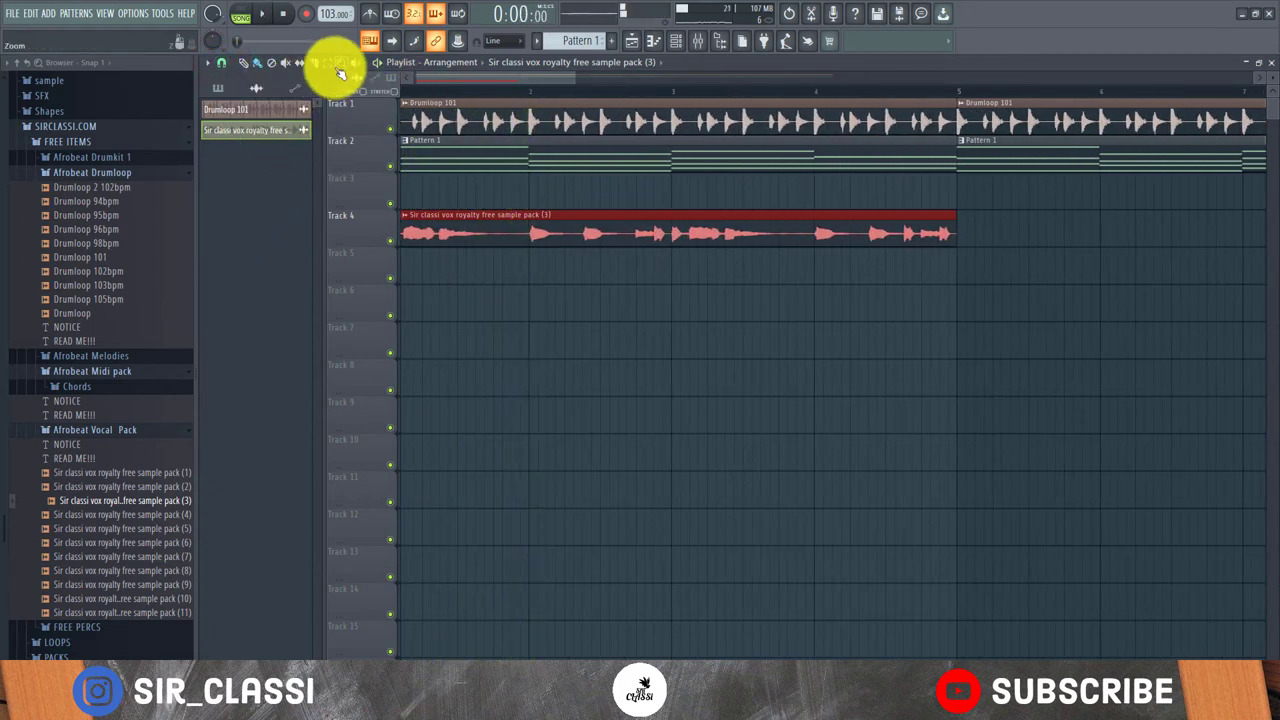
double_click(585, 235)
- Link the vocal channel to mixer insert 3 with Ctrl+L and load Gross Beat in FX slot 1
left_click(701, 40)
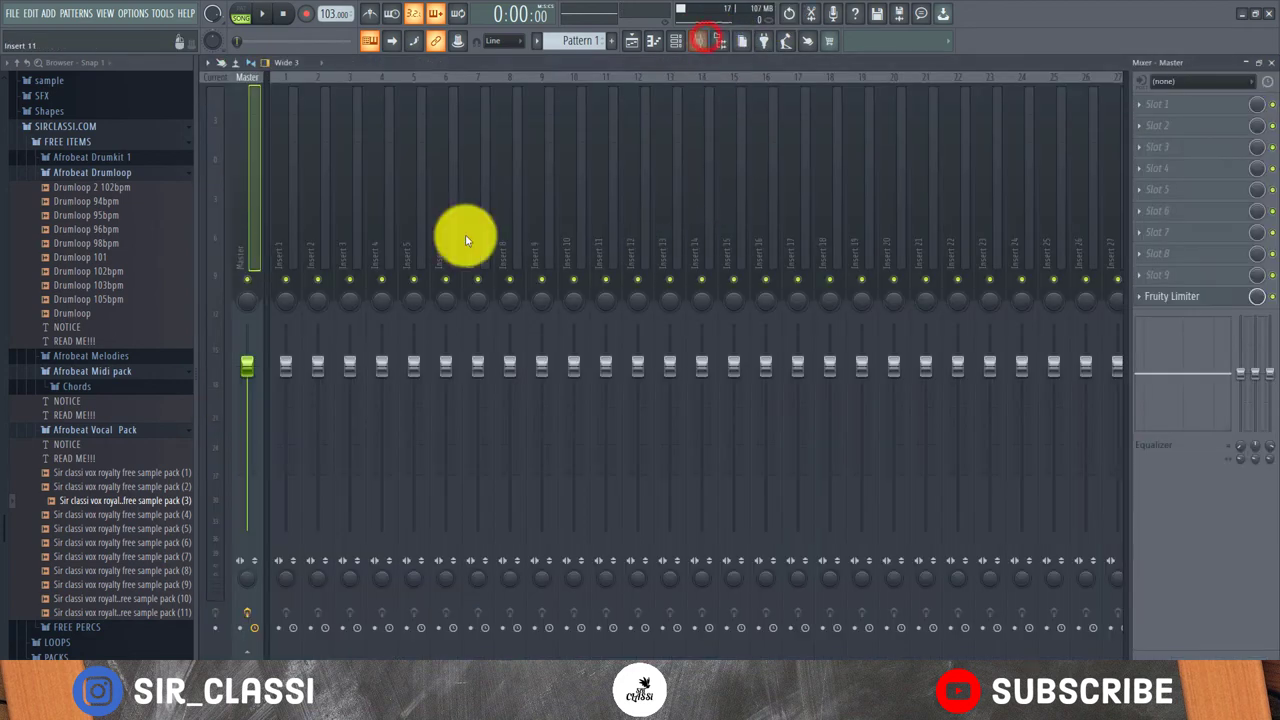
left_click(345, 200)
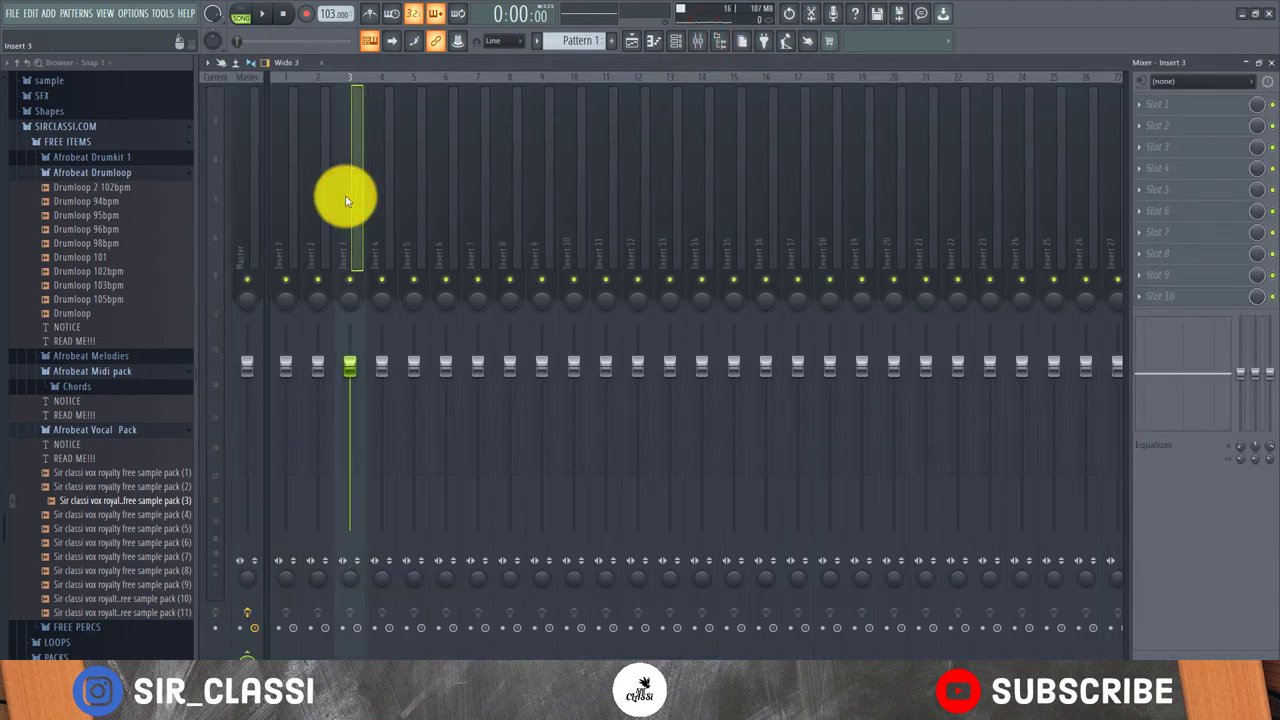
key("ctrl+l")
left_click(1168, 112)
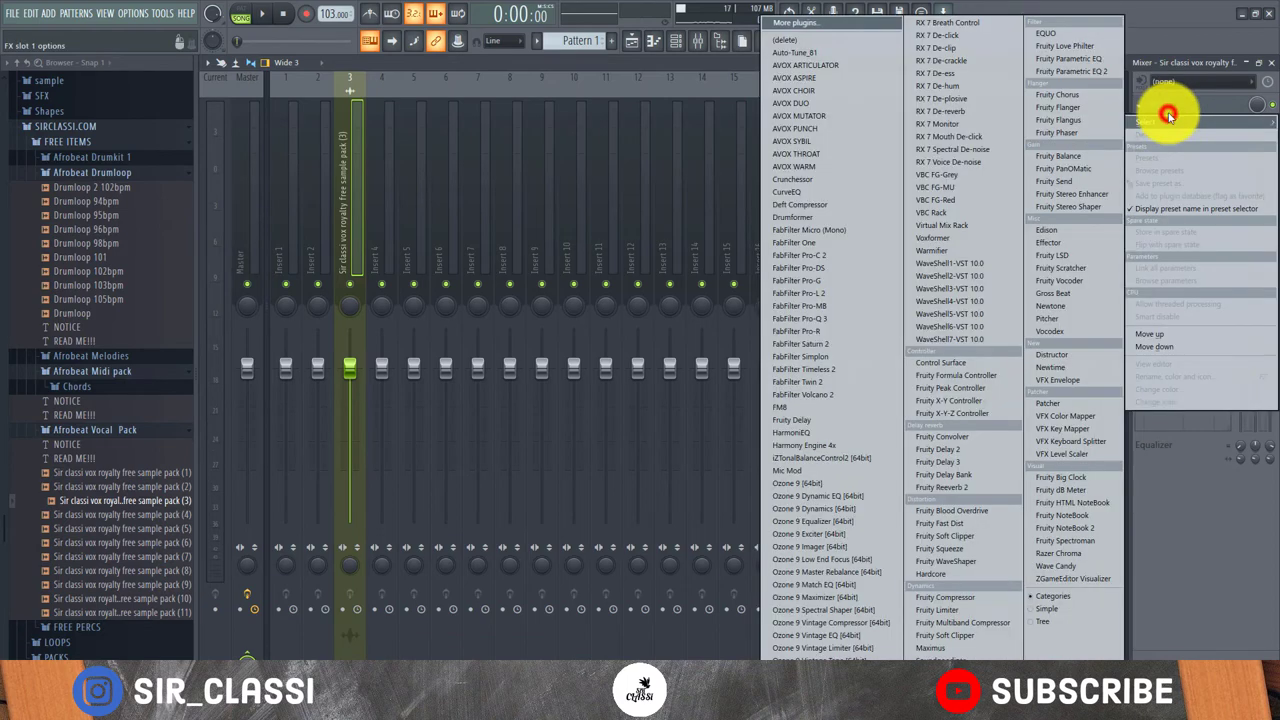
left_click(1008, 174)
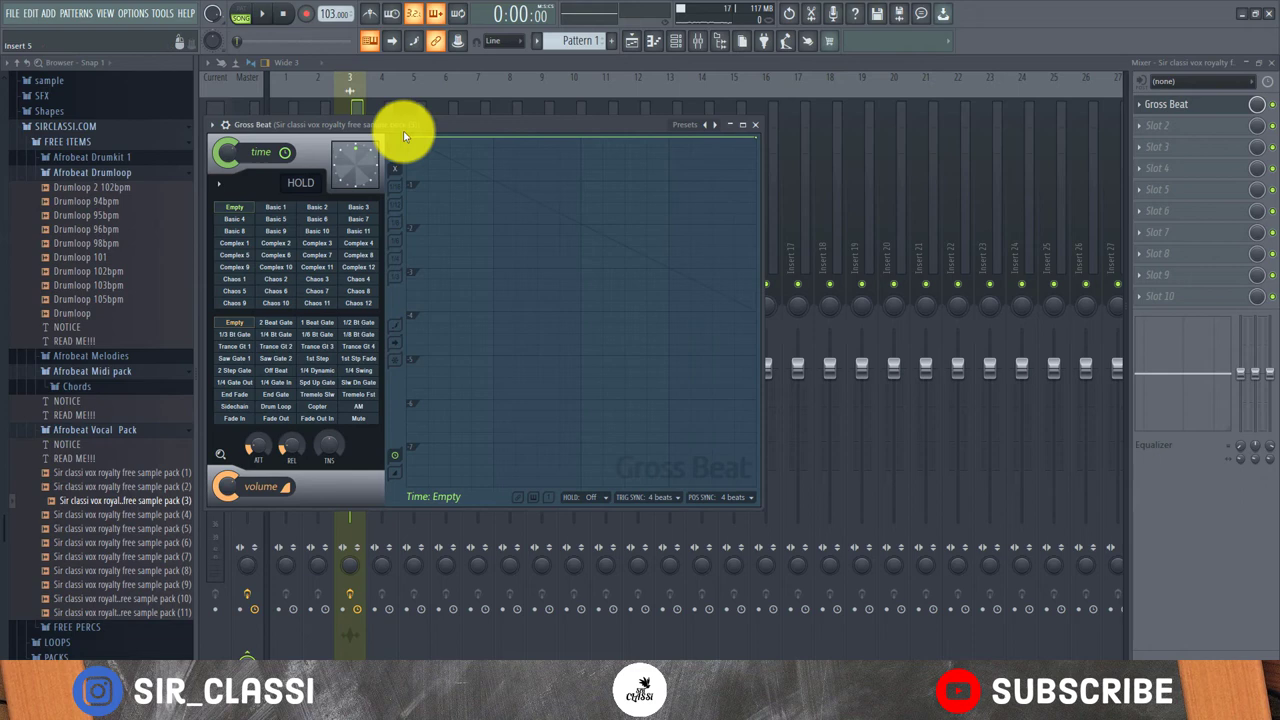
- Audition Gross Beat time presets Basic 6 and 10, settling on Basic 9
mouse_move(410, 128)
left_mouse_down()
mouse_move(650, 158)
mouse_move(686, 177)
left_mouse_up()
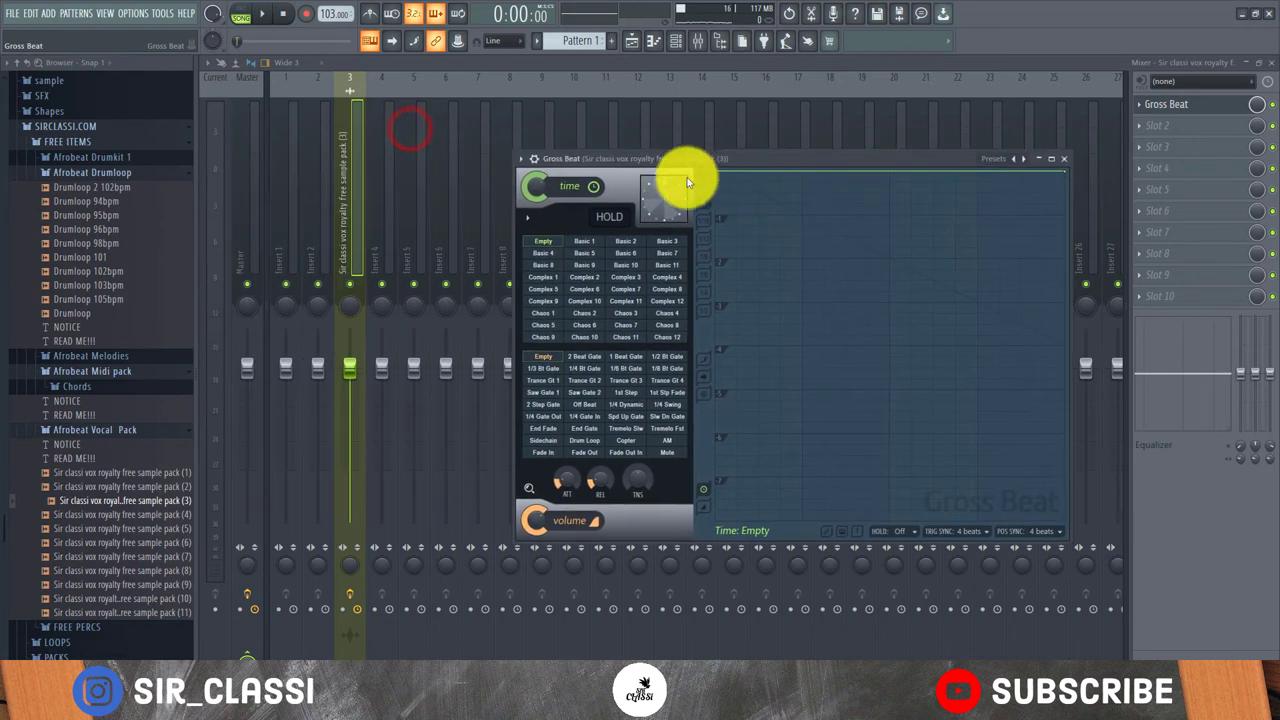
left_click(626, 253)
key("space")
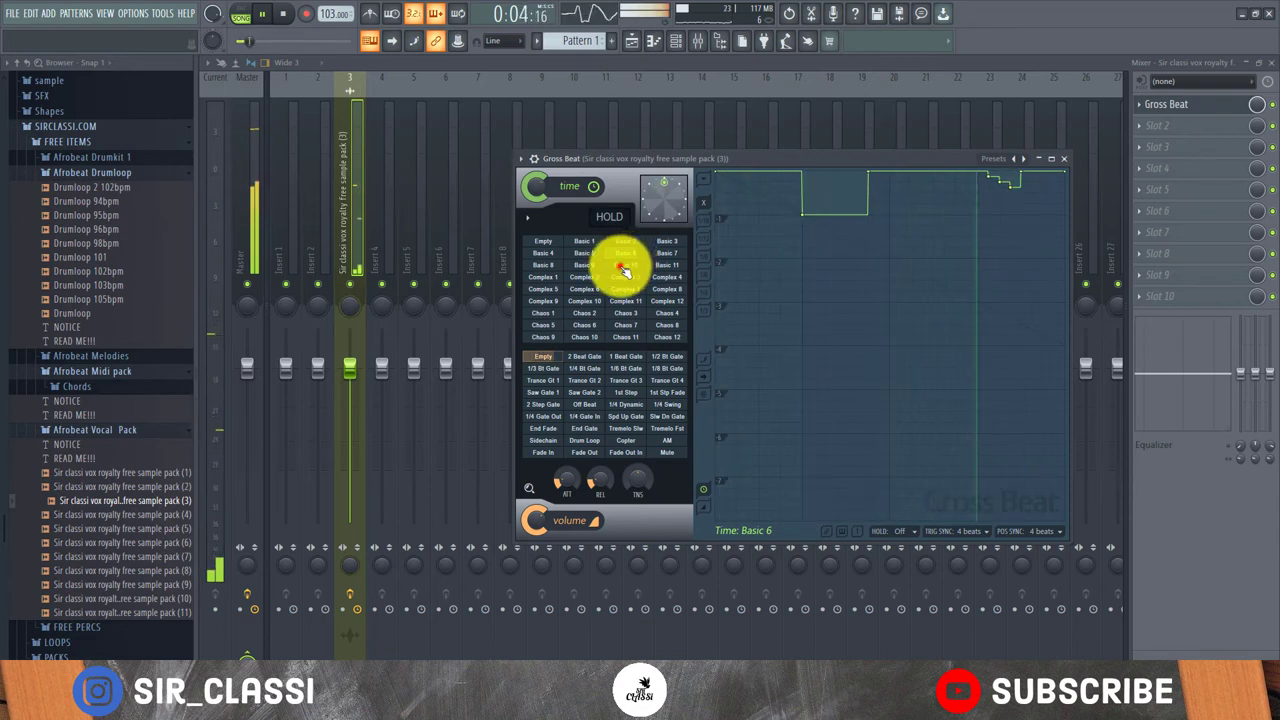
left_click(627, 267)
left_click(585, 266)
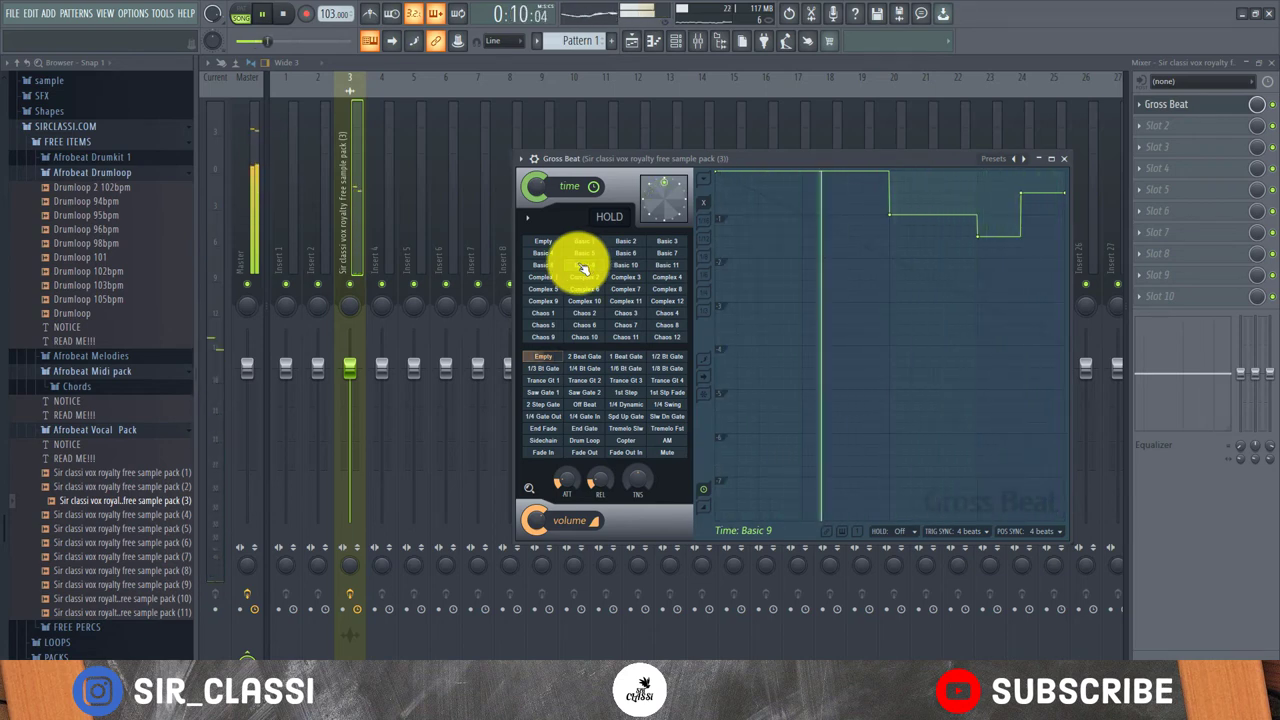
left_click(637, 42)
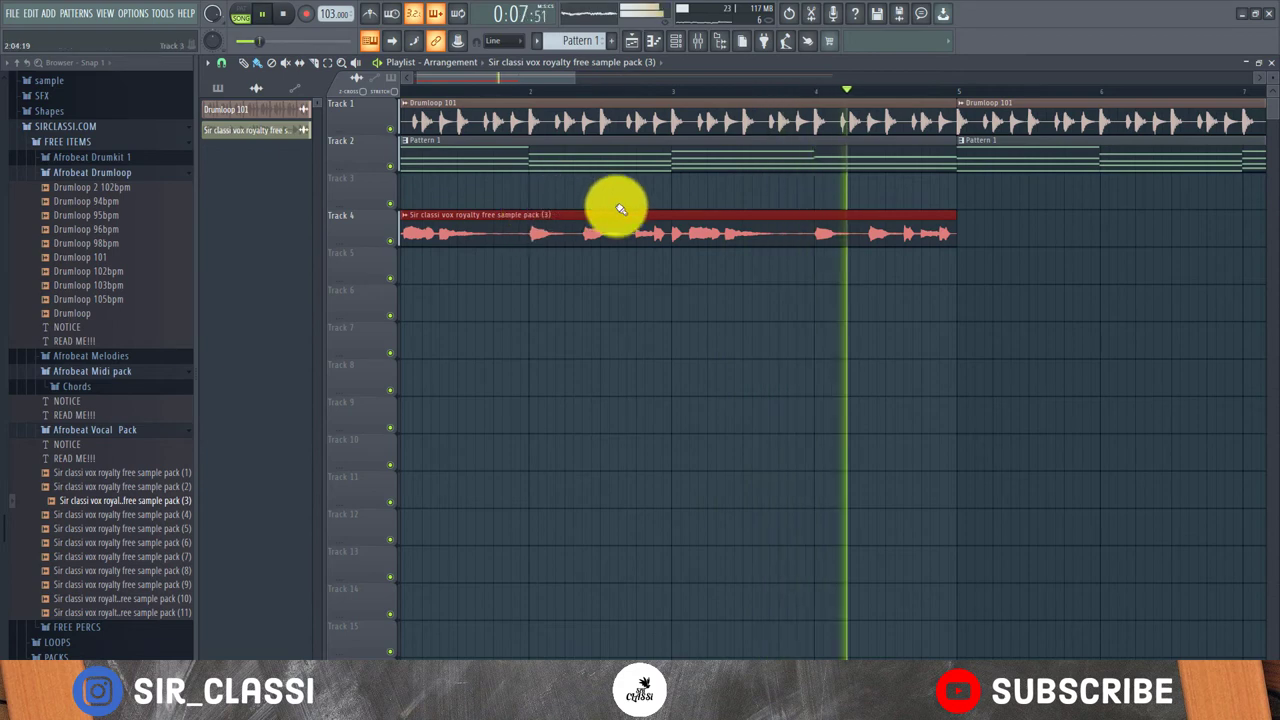
- Load Auto-Tune_81 into insert 3's second FX slot, after Gross Beat
left_click(697, 40)
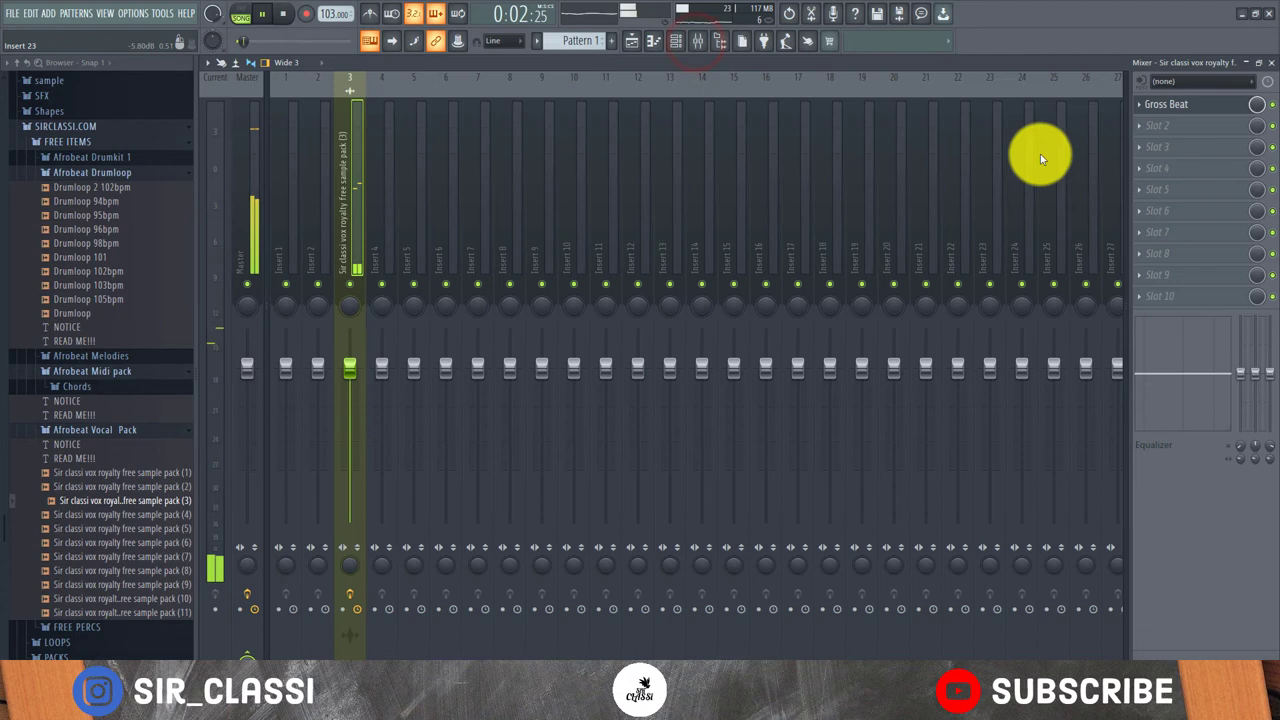
left_click(1172, 116)
left_click(1172, 116)
key("space")
left_click(1172, 120)
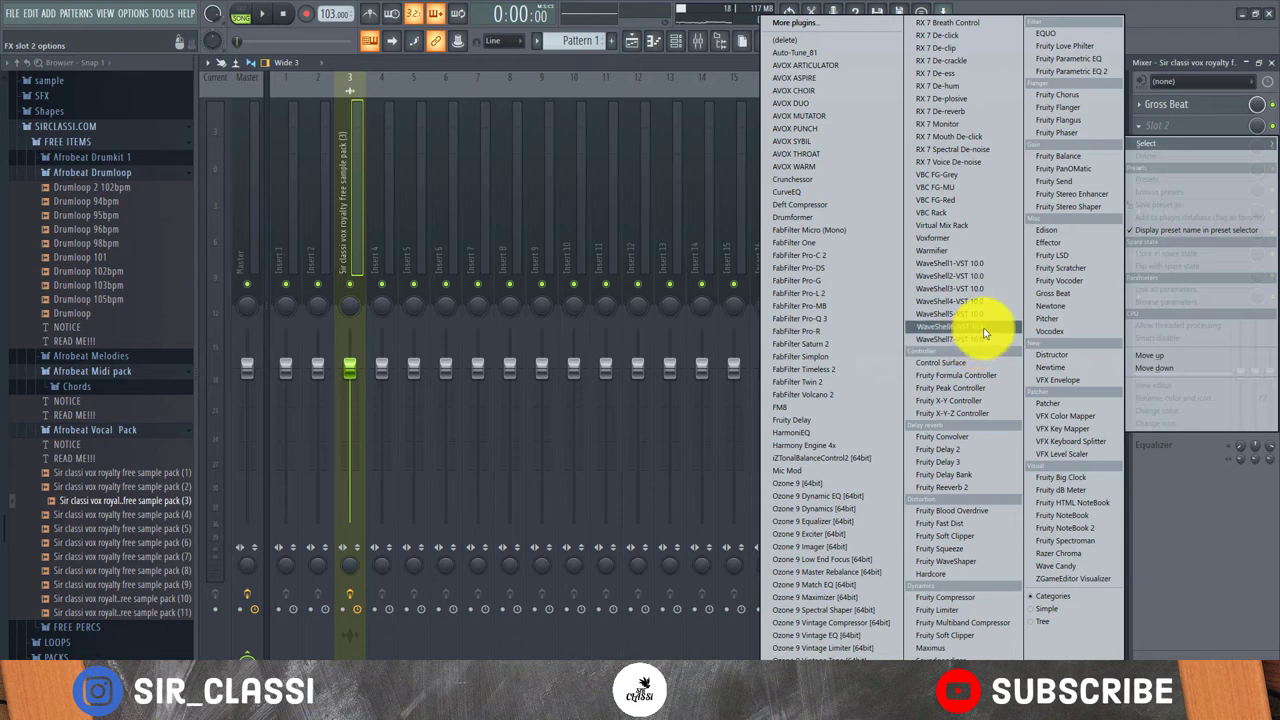
left_click(850, 55)
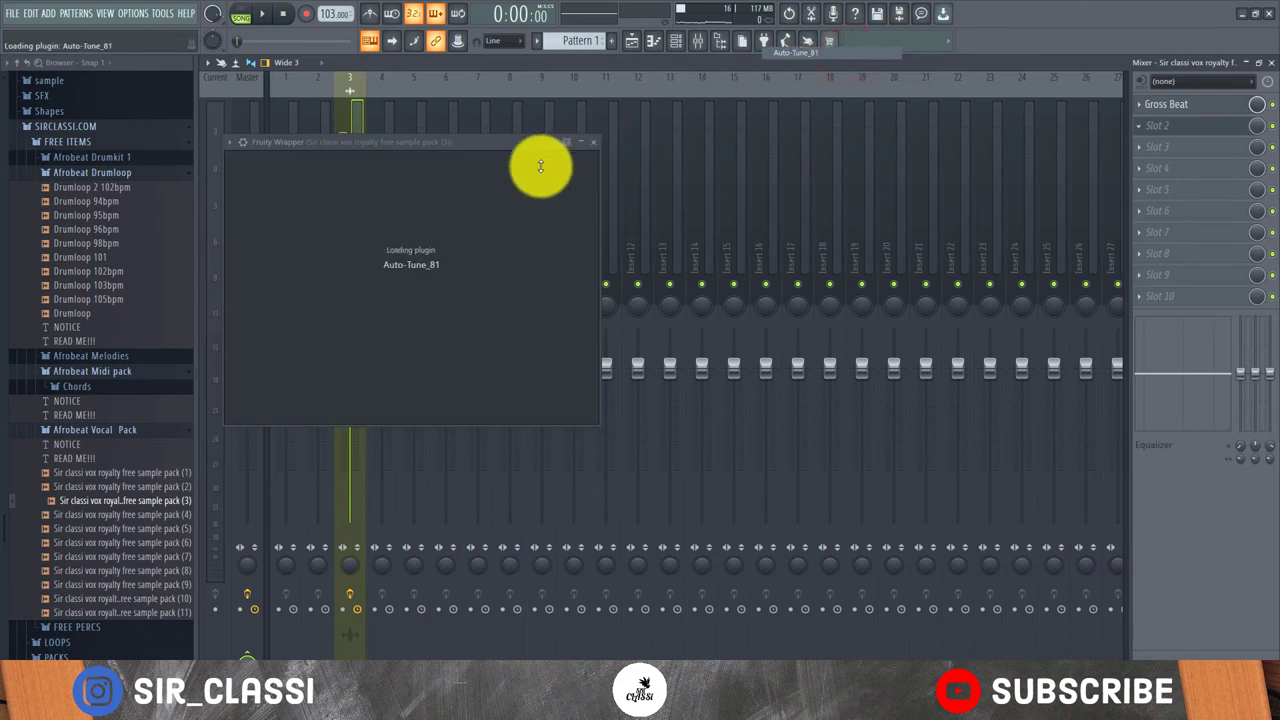
- Keep the Soprano input type and set the Auto-Tune scale to Major
left_click(257, 178)
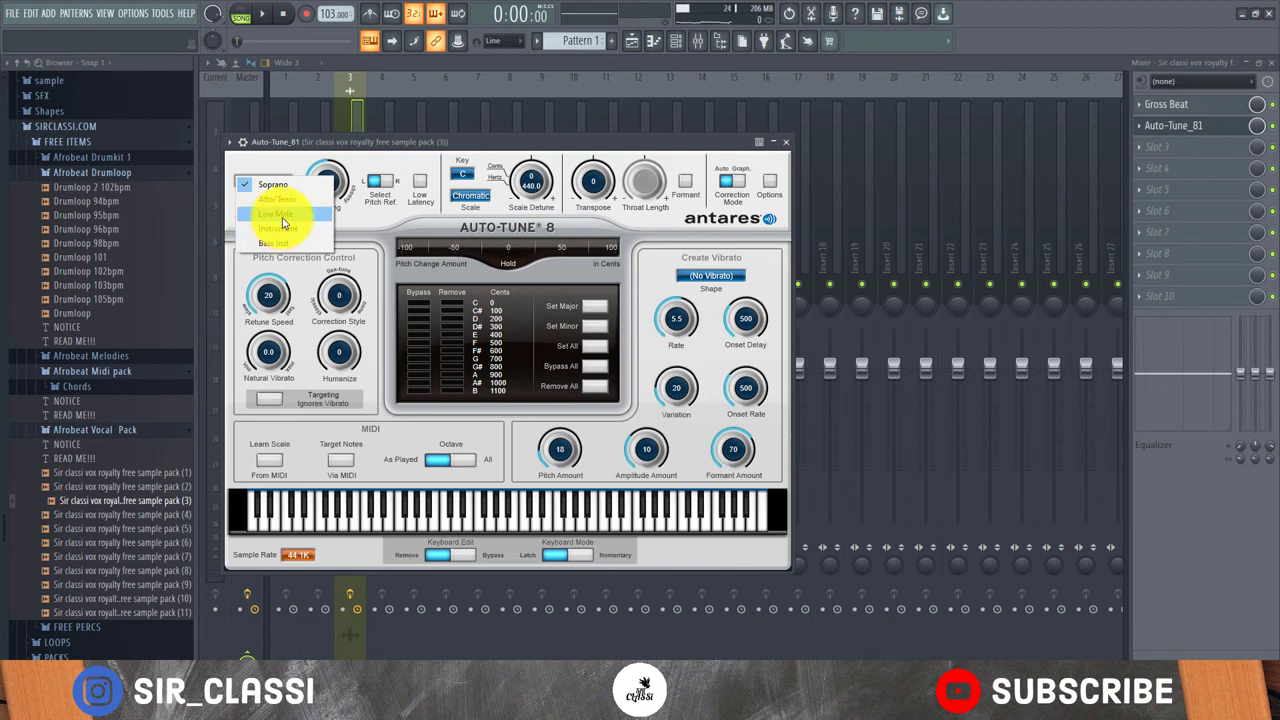
left_click(469, 196)
left_click(469, 202)
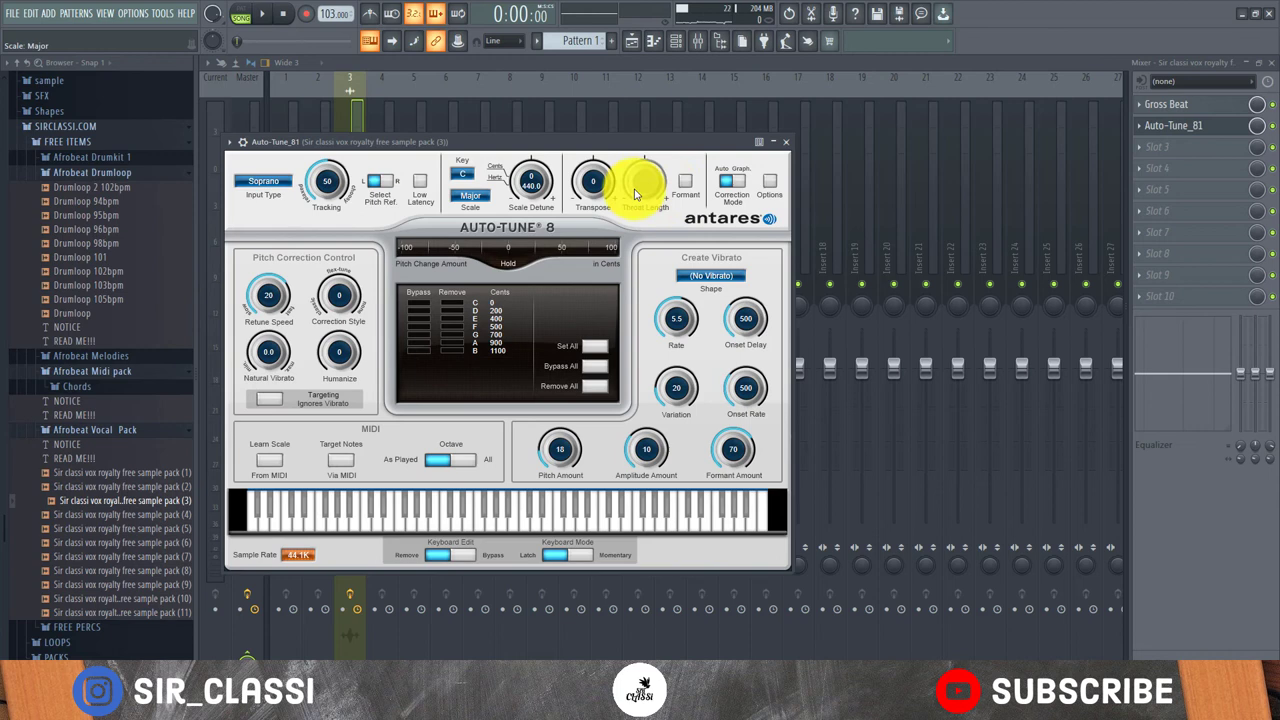
- Enable Formant, raise Throat Length to 180 and set Transpose to -12
left_click(682, 182)
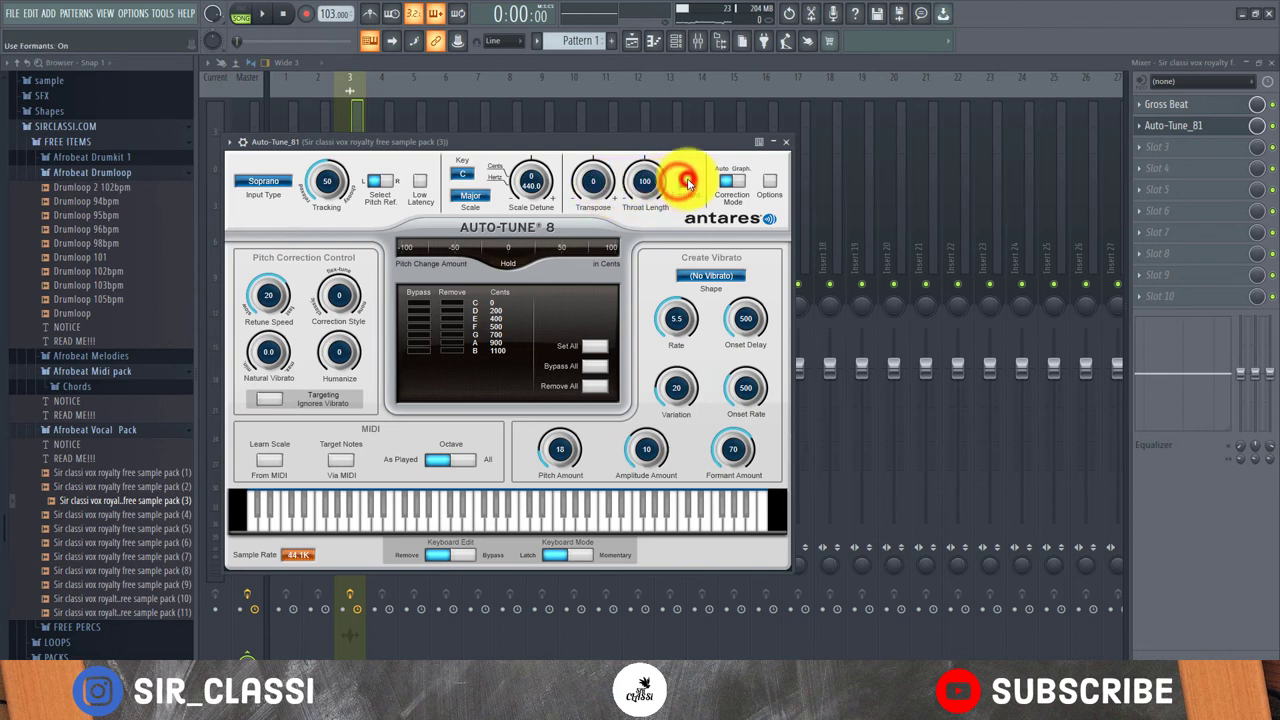
left_click(645, 178)
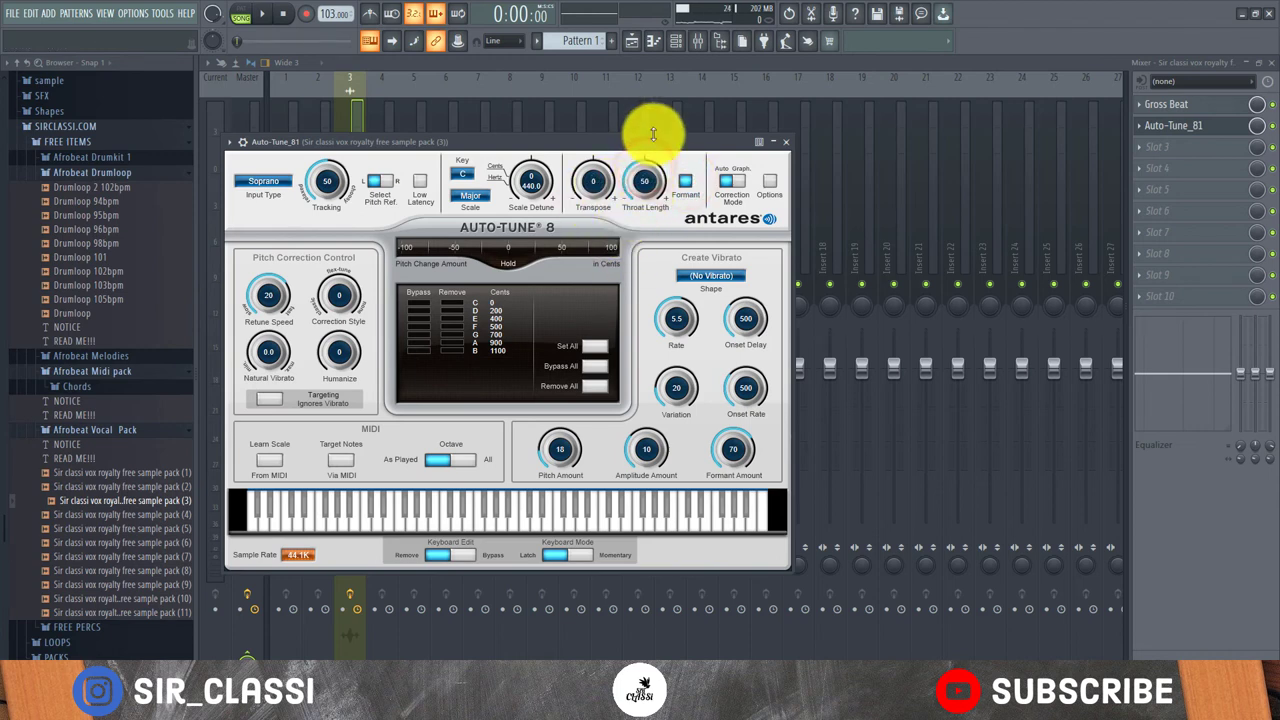
key("space")
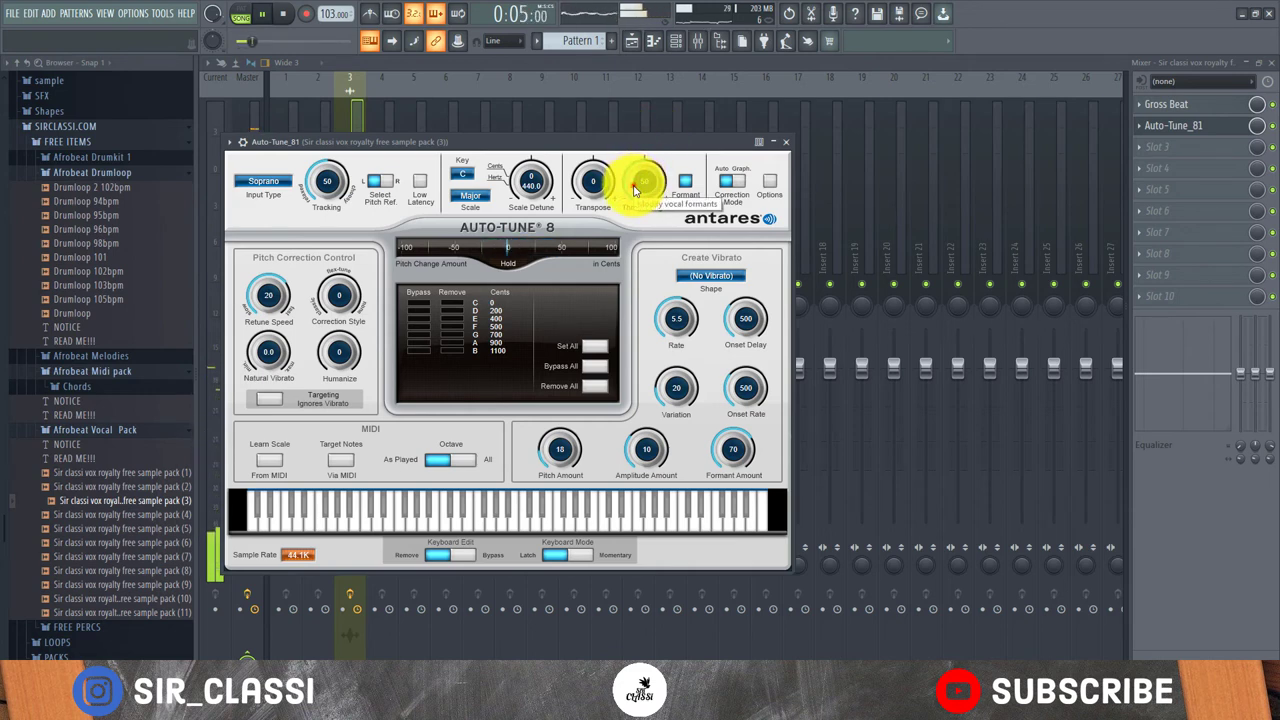
left_click_drag(640, 184, 660, 6)
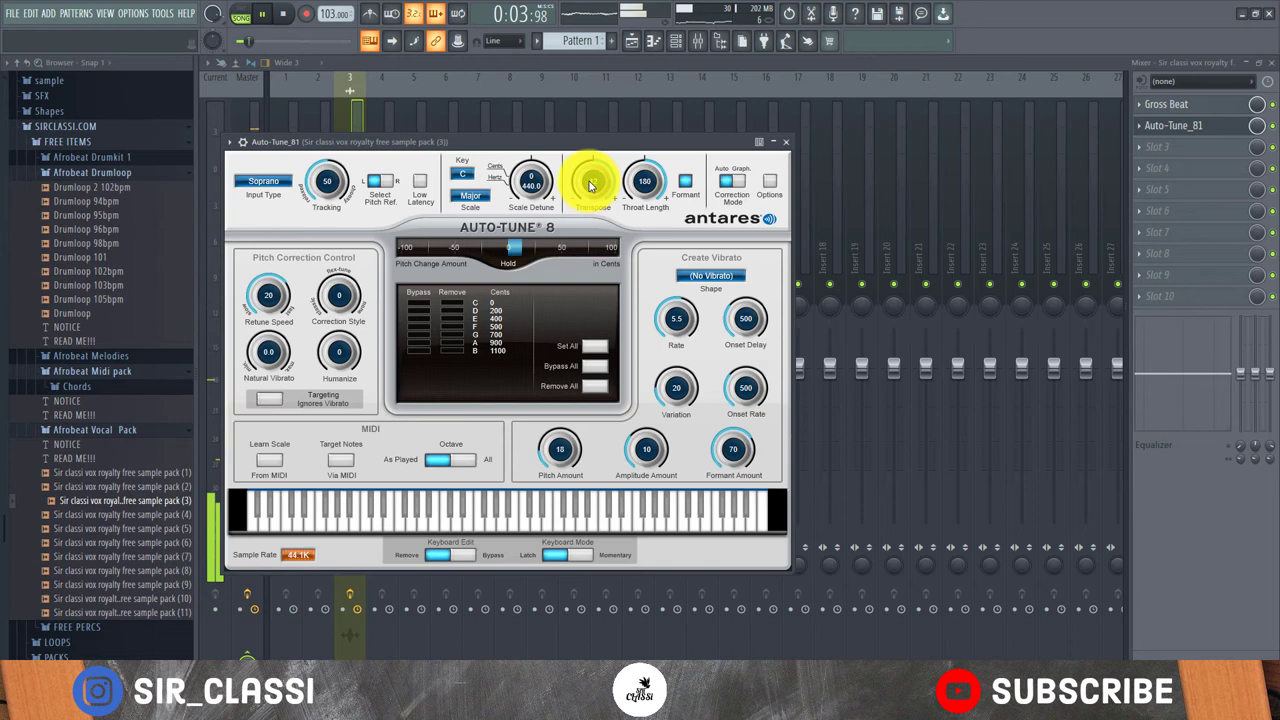
left_click_drag(590, 176, 567, 302)
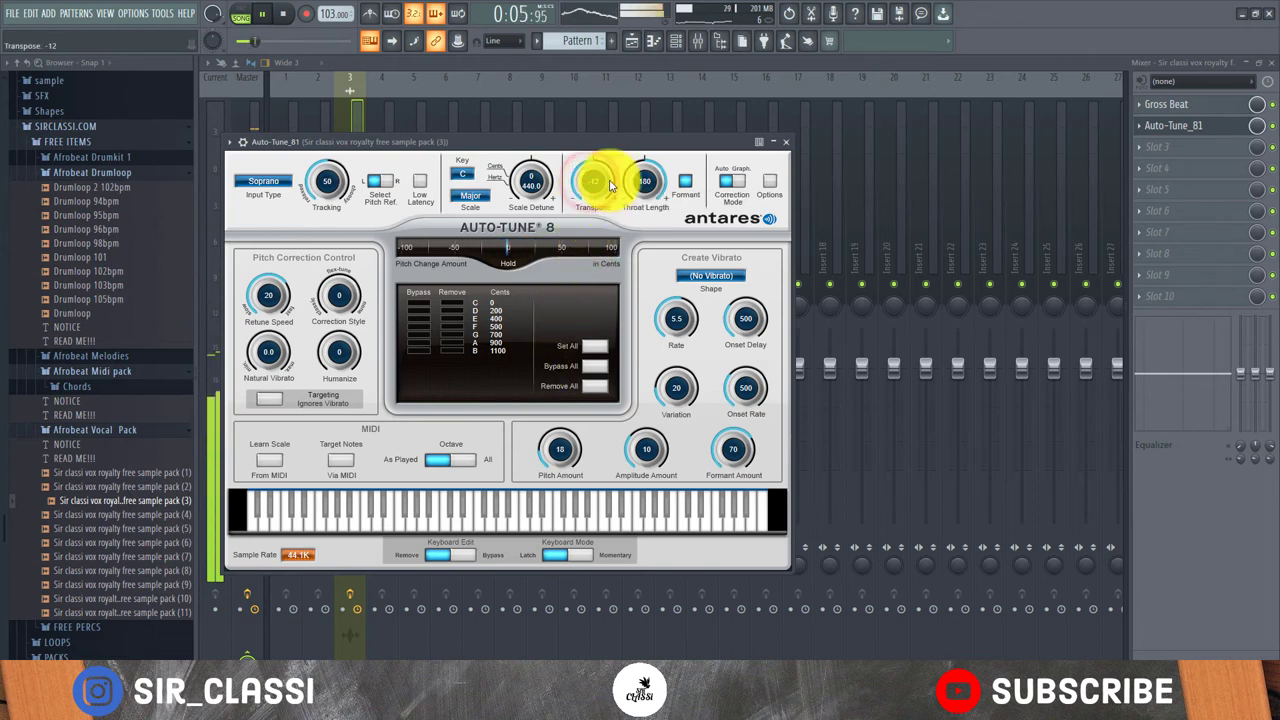
left_click(632, 147)
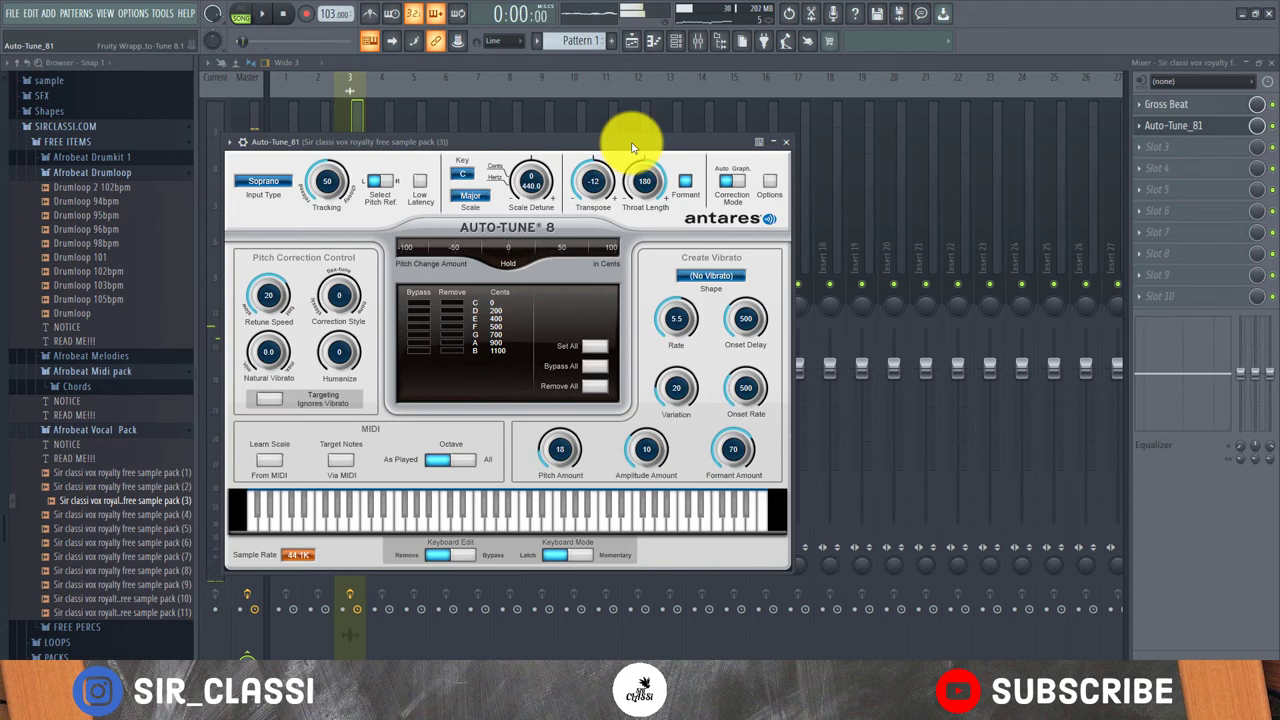
key("space")
- Select all clips, change the snap resolution and loop playback over bars 1–5
left_click(632, 41)
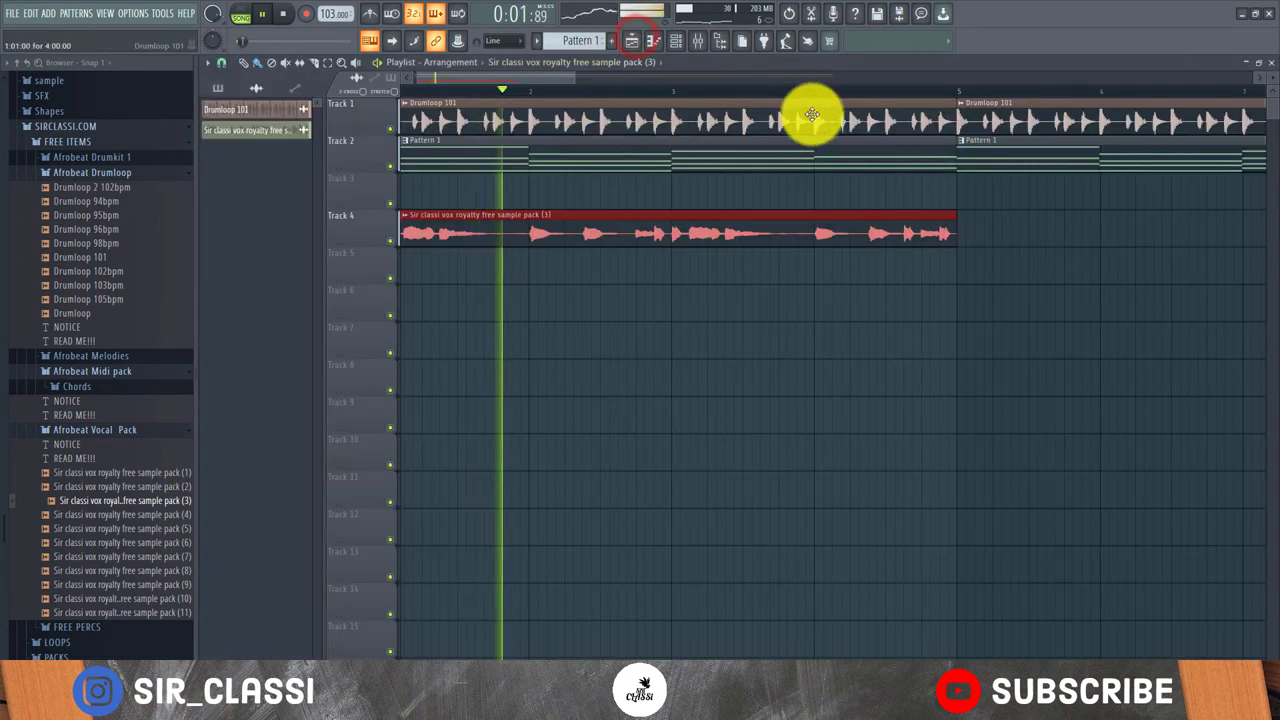
key("ctrl+a")
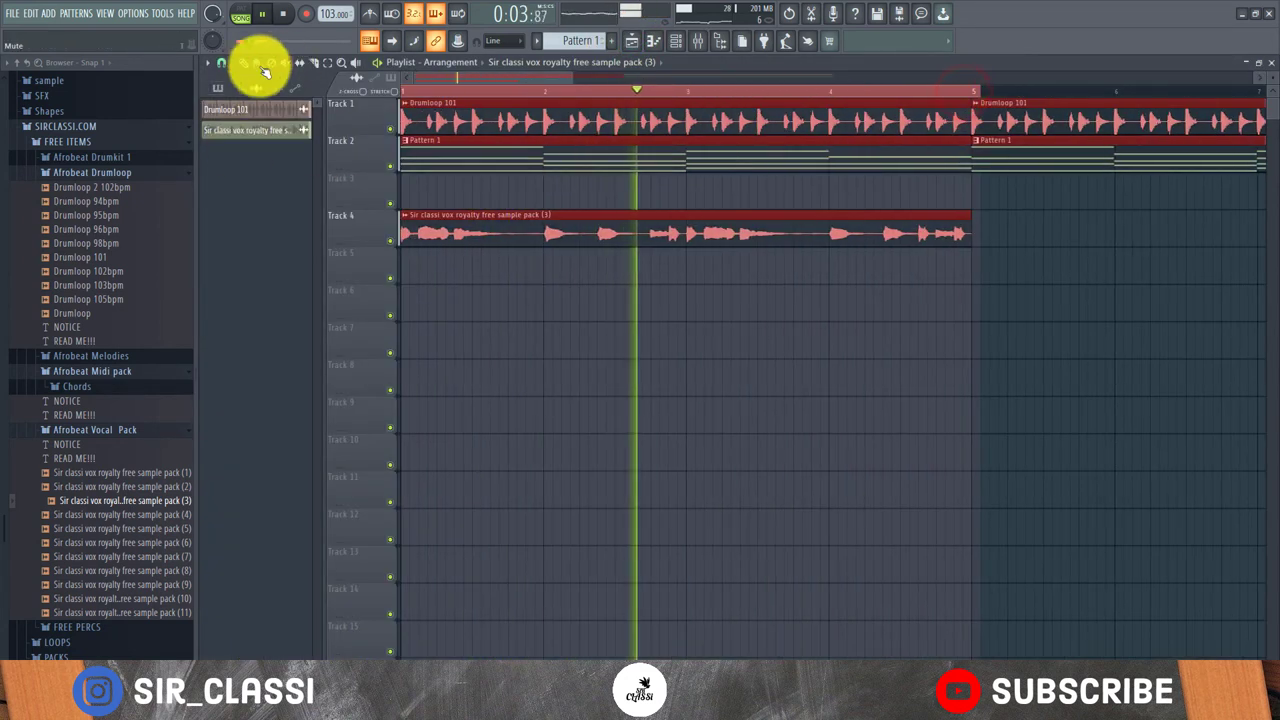
left_click(218, 62)
left_click(240, 267)
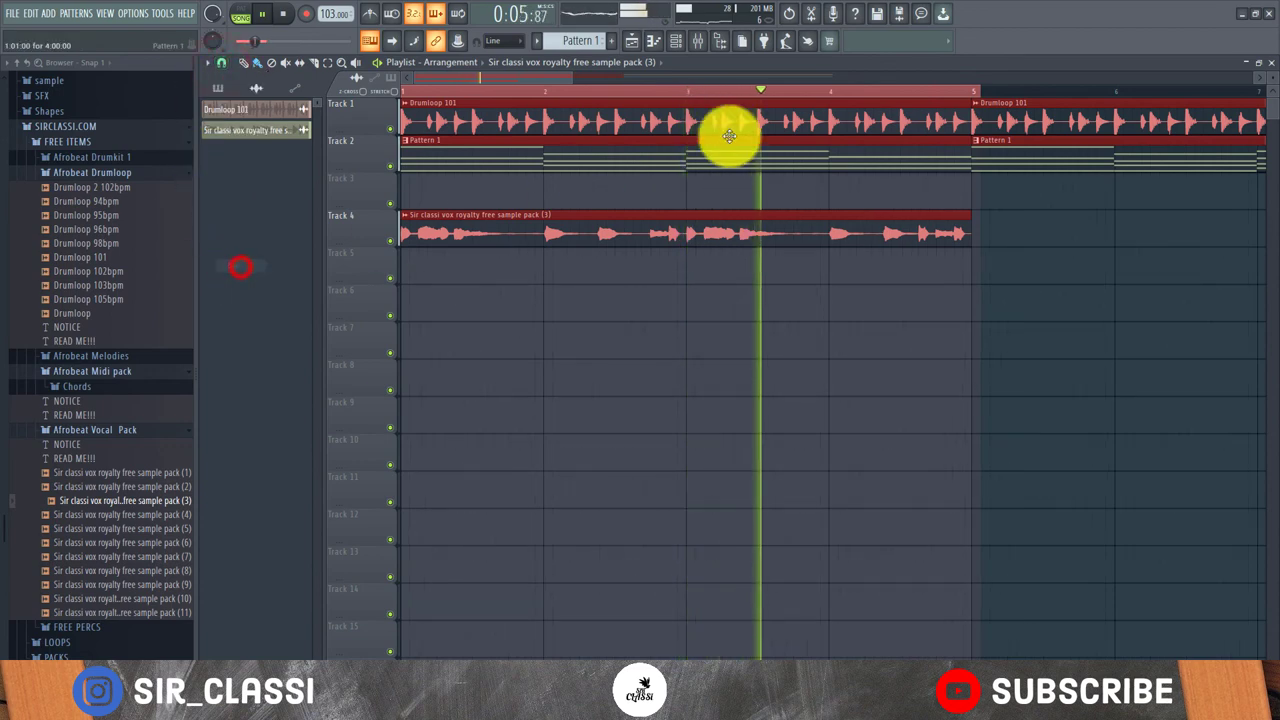
left_click(963, 88)
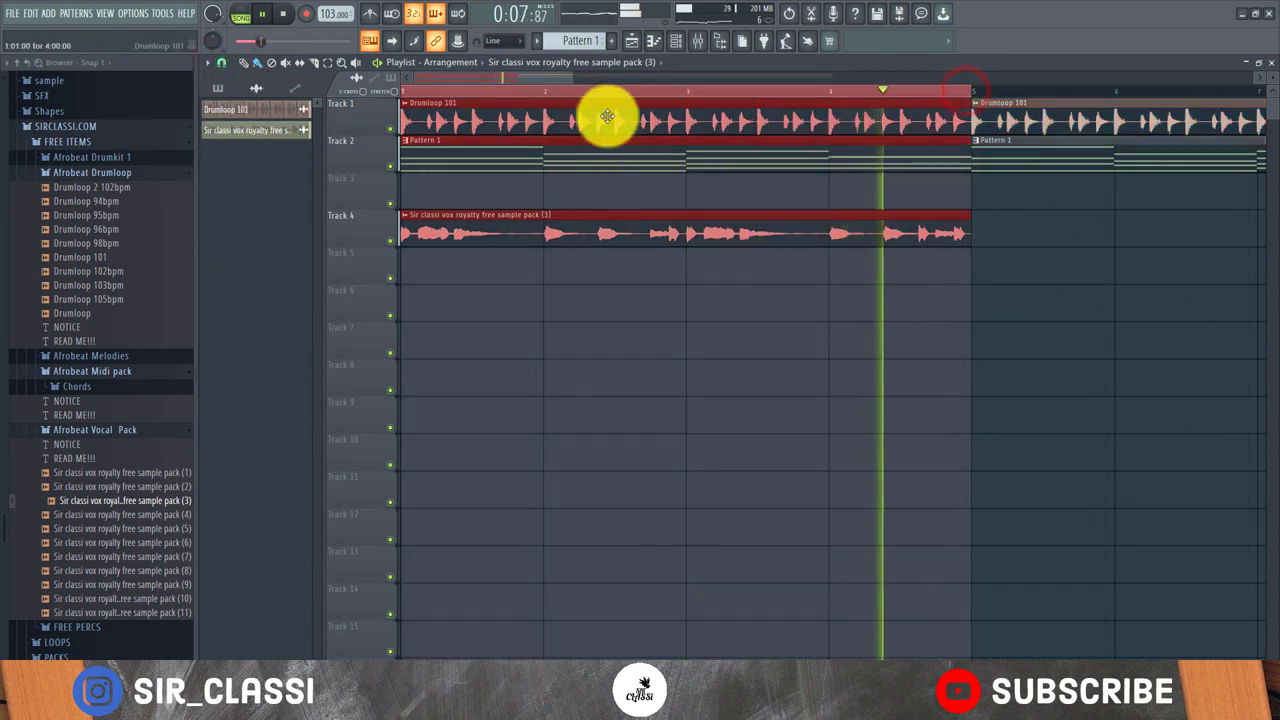
scroll(596, 94, "down", 4)
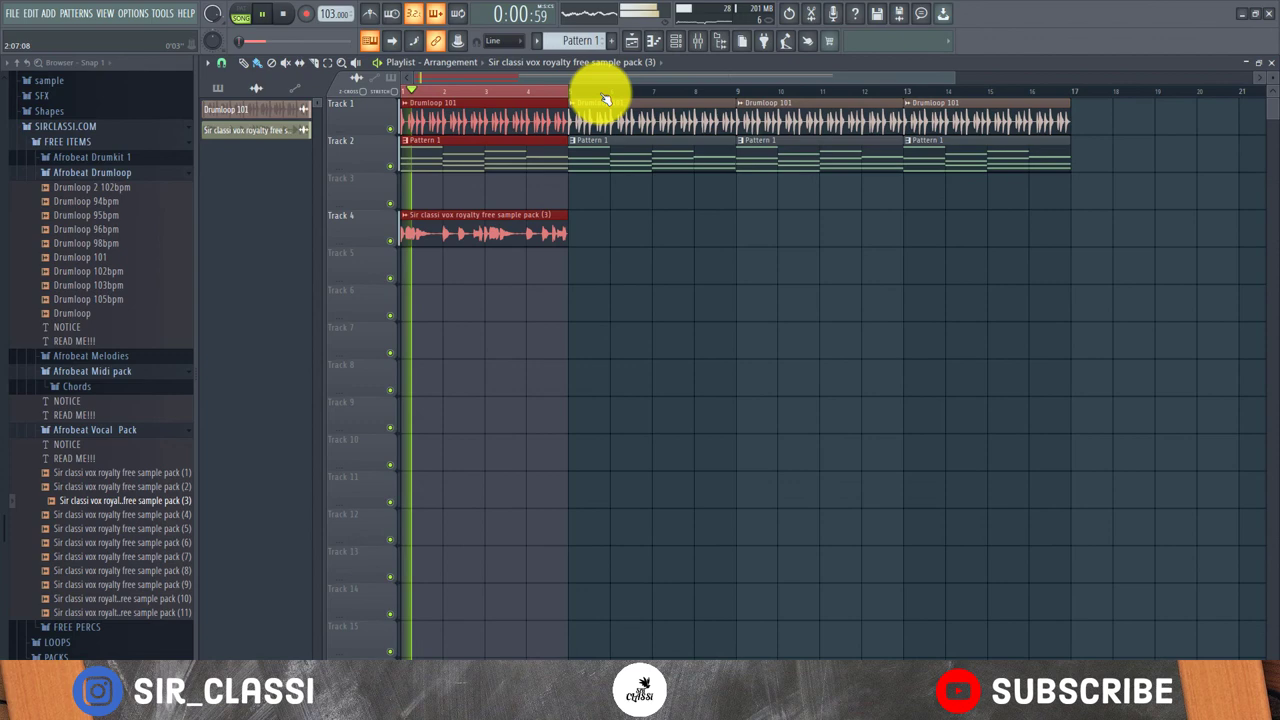
scroll(590, 97, "down", 1)
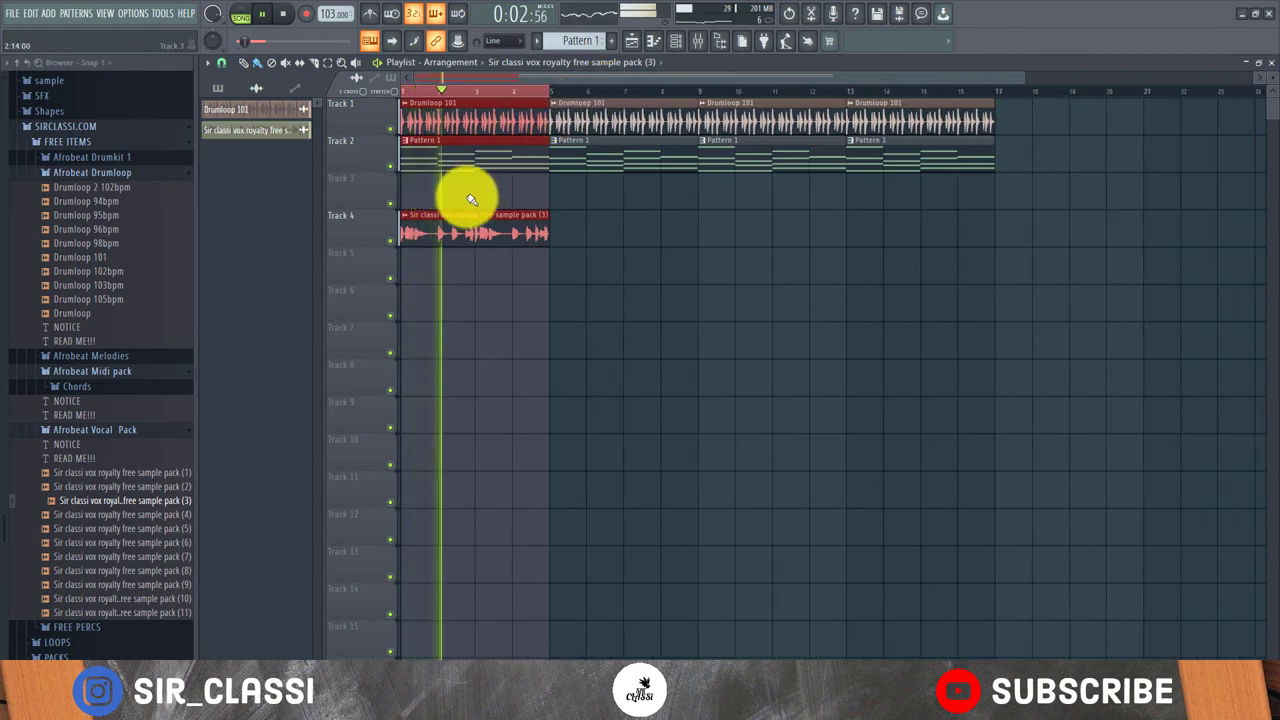
- Check the vocal channel in the Mixer, then open and close the vocal sample's settings
left_click(697, 42)
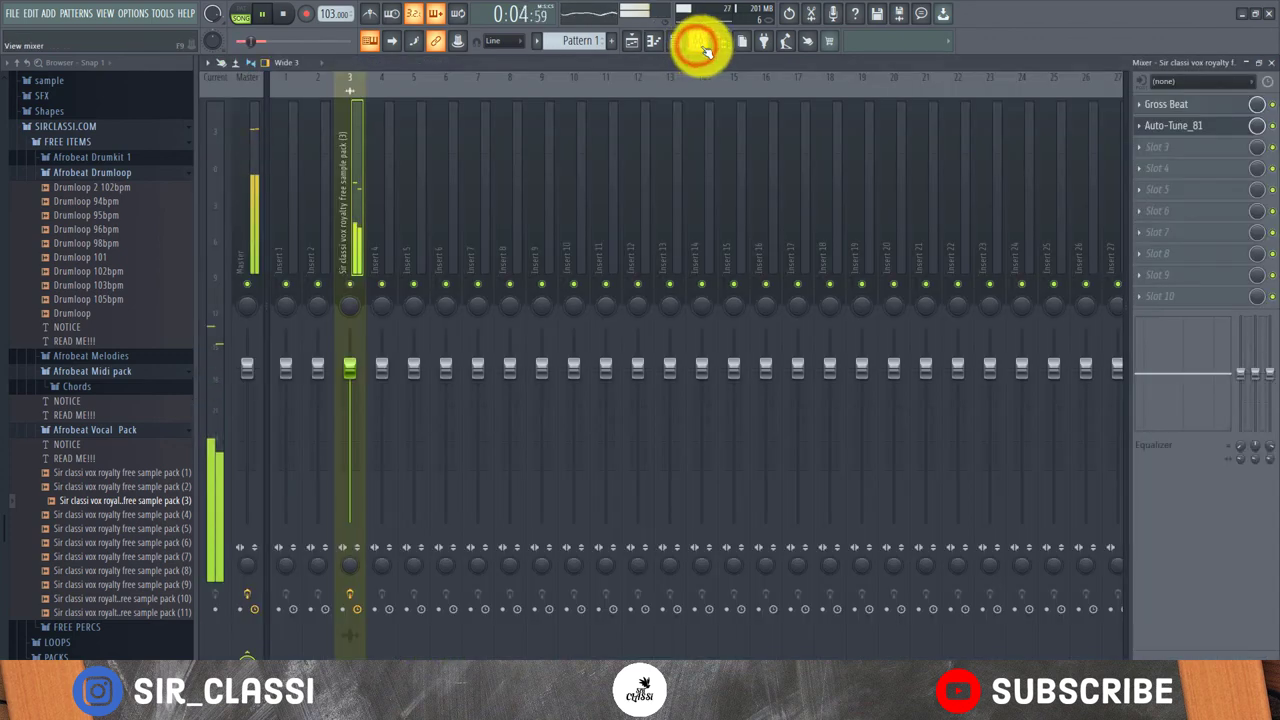
key("space")
left_click(1271, 62)
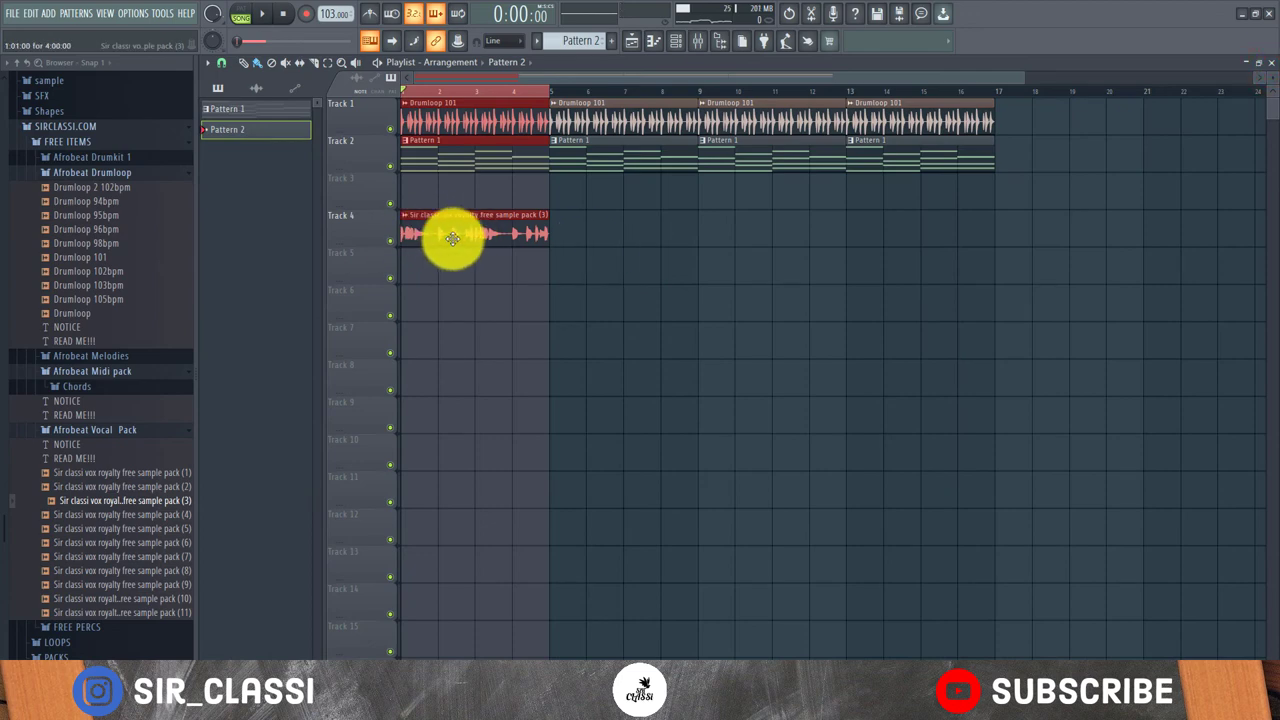
double_click(450, 237)
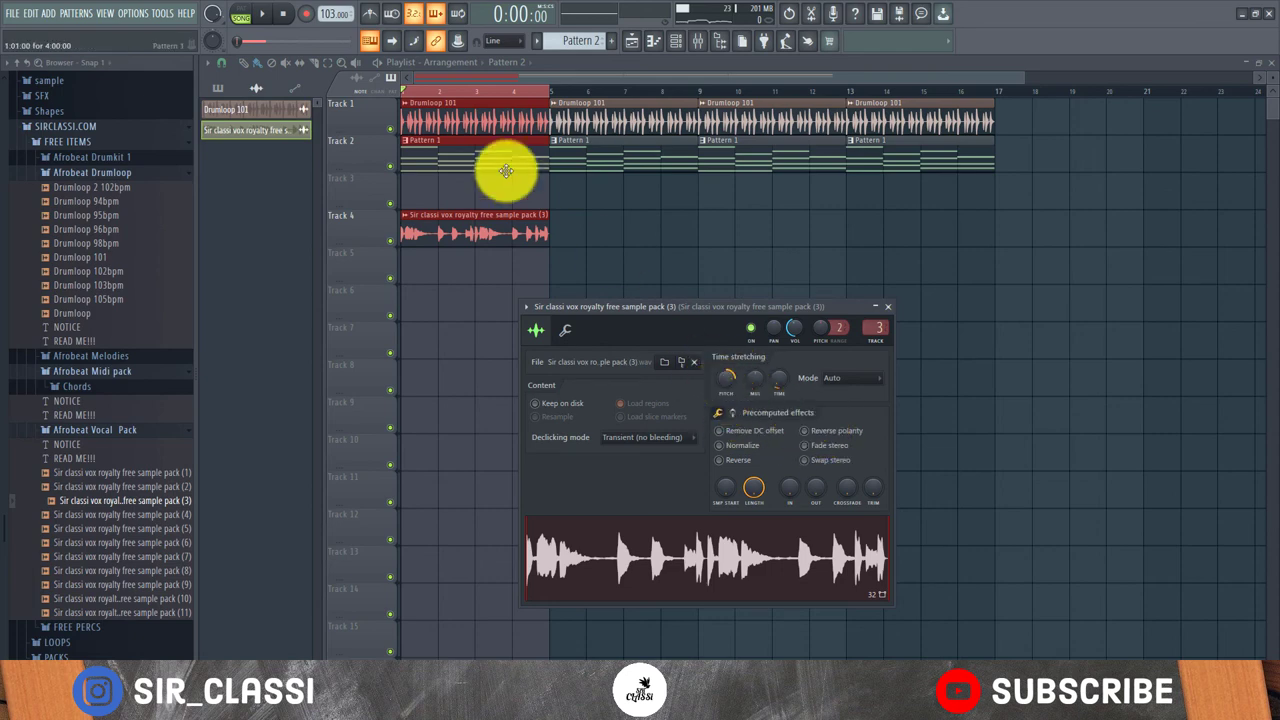
scroll(431, 95, "up", 2)
scroll(433, 95, "up", 2)
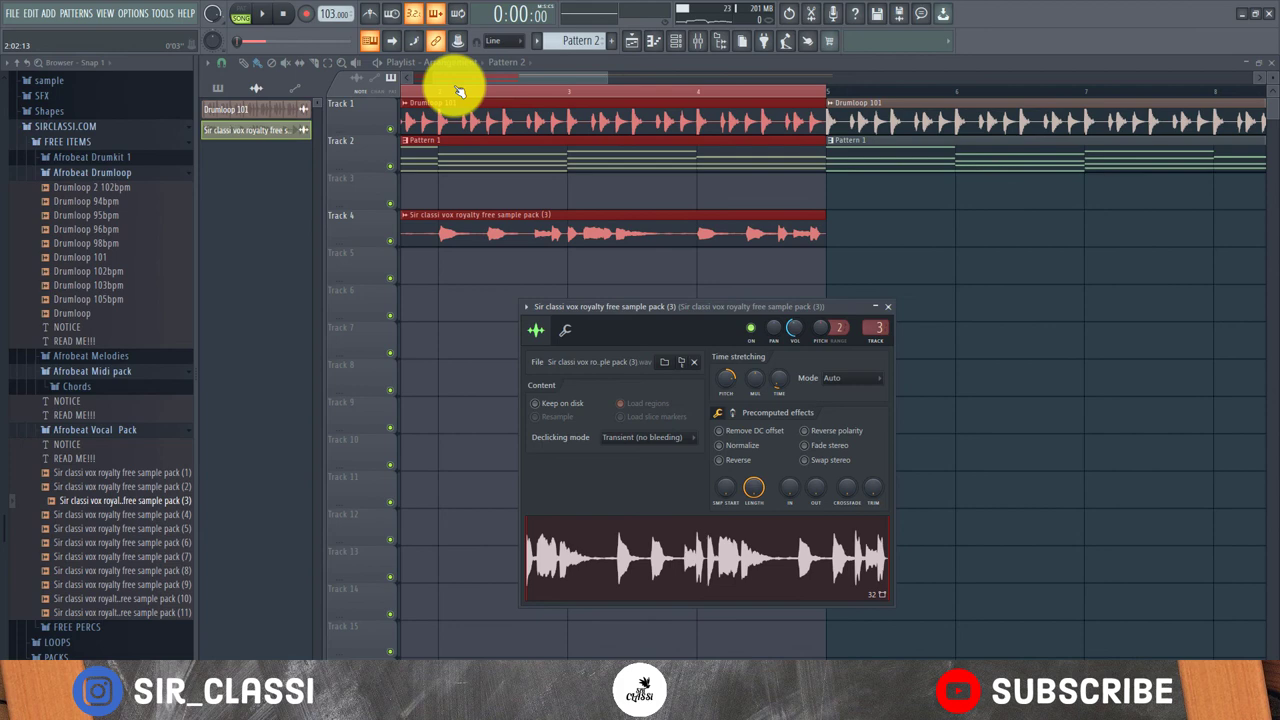
left_click(443, 90)
scroll(400, 90, "up", 1)
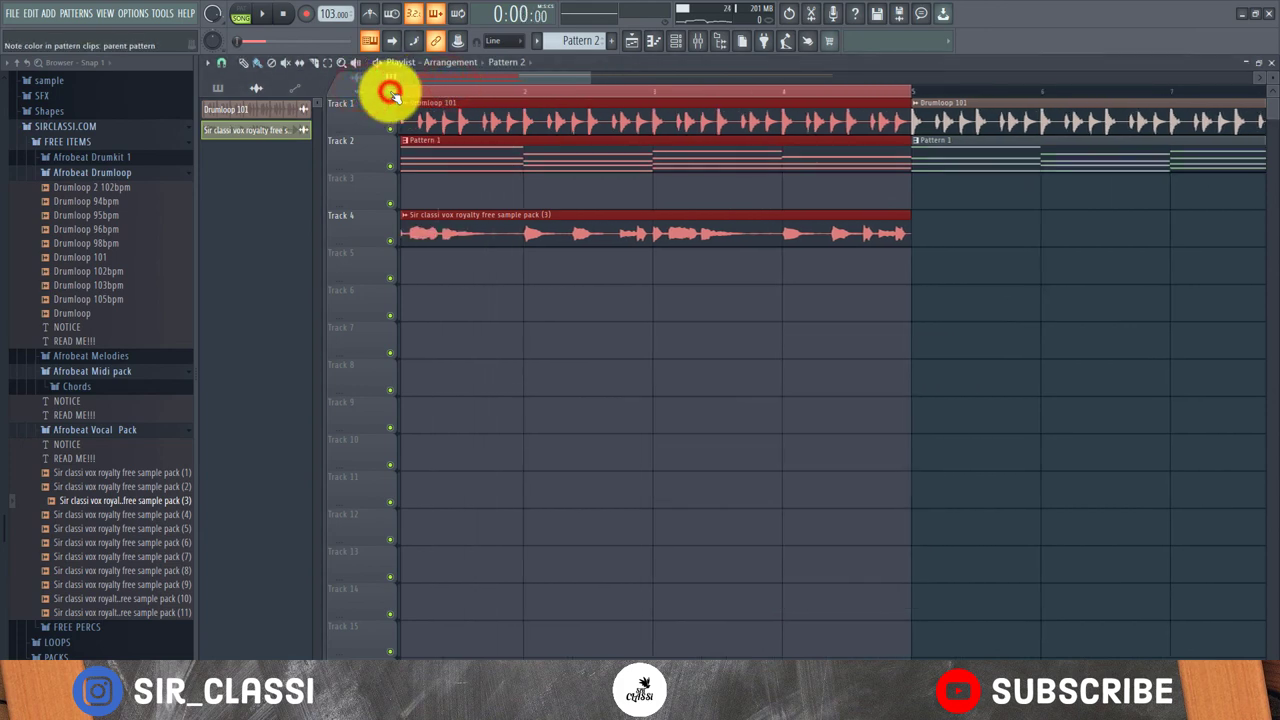
scroll(424, 88, "up", 1)
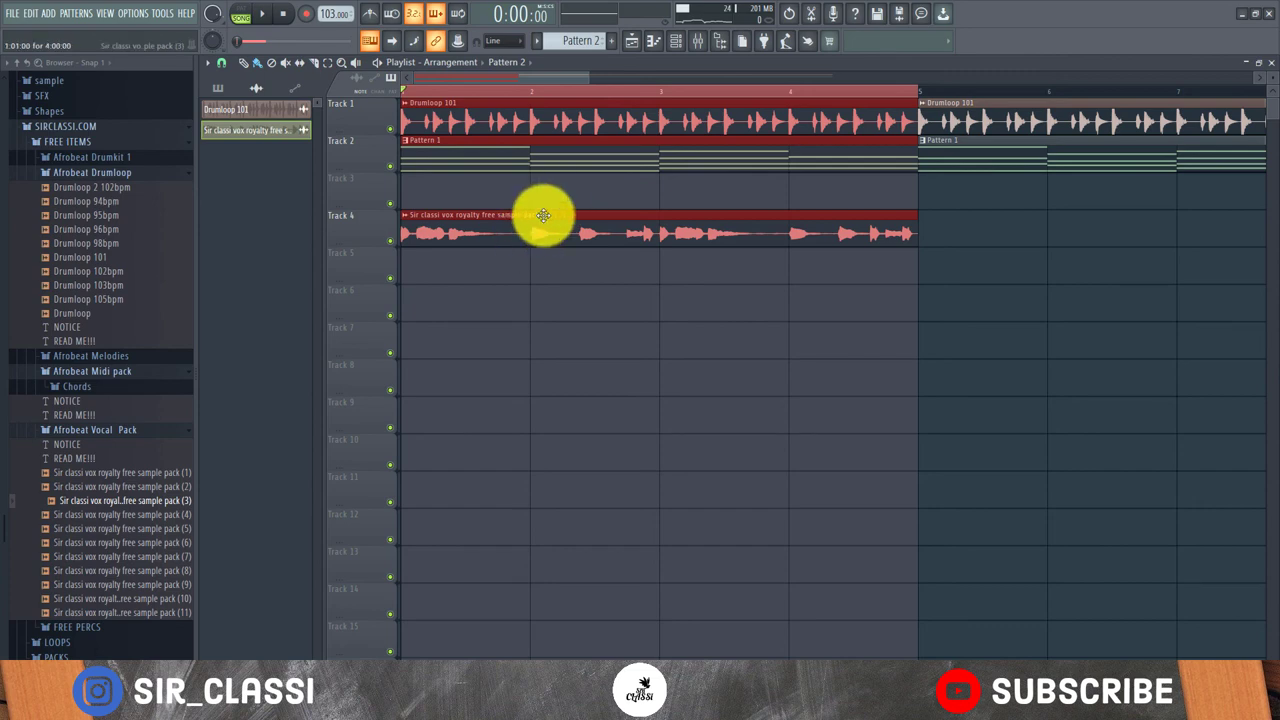
- Slice Track 4's vocal clip at bars 2 and 3 and make the middle slice unique
left_click(314, 64)
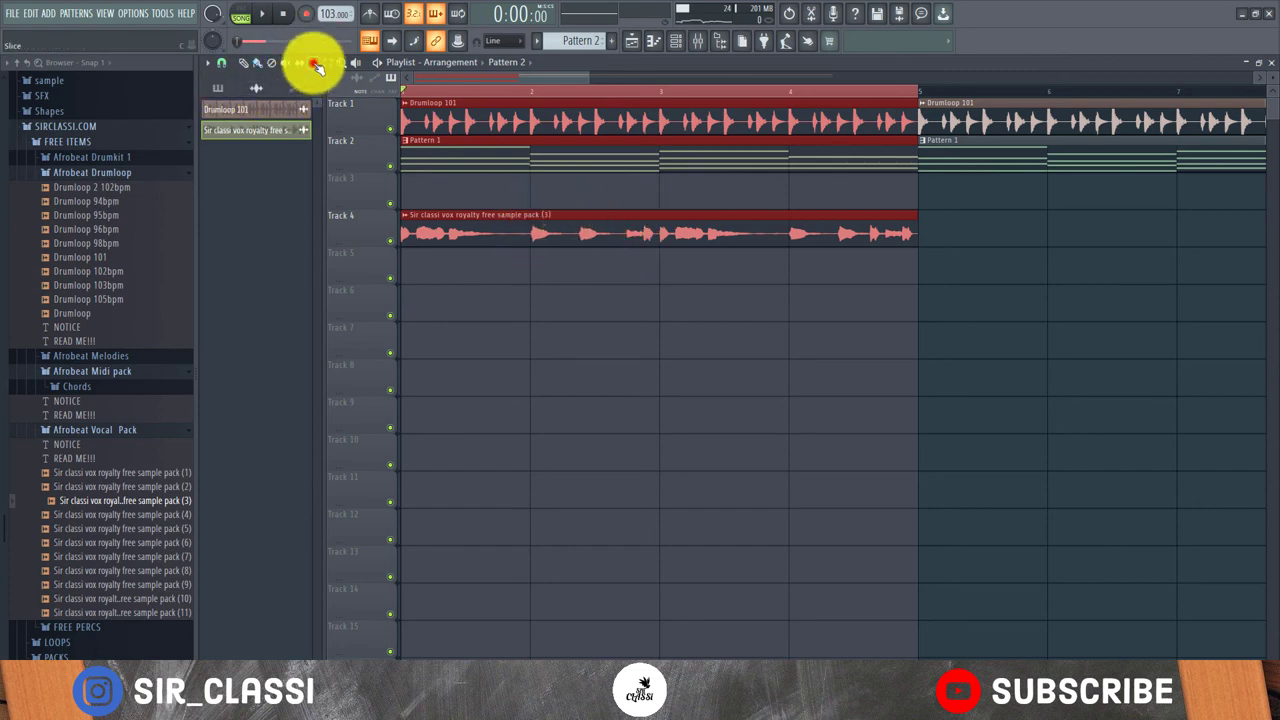
left_click_drag(533, 214, 533, 245)
left_click_drag(667, 212, 594, 257)
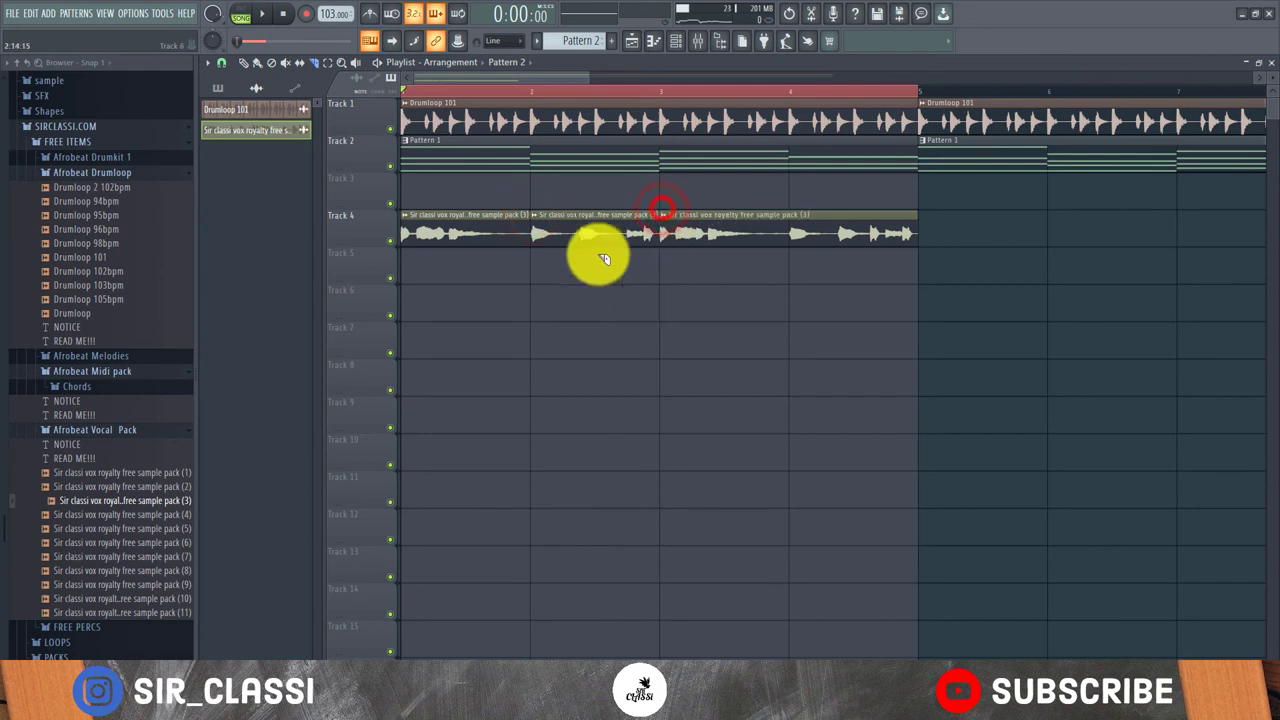
left_click(247, 70)
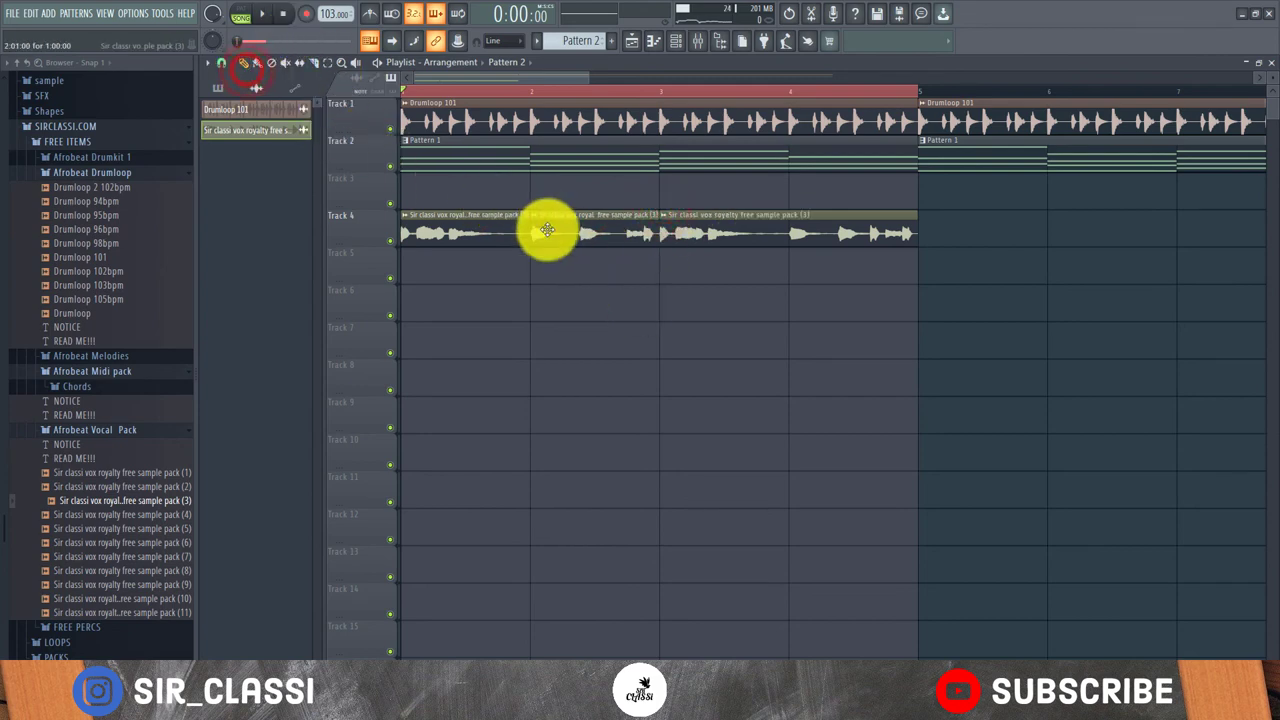
double_click(551, 231)
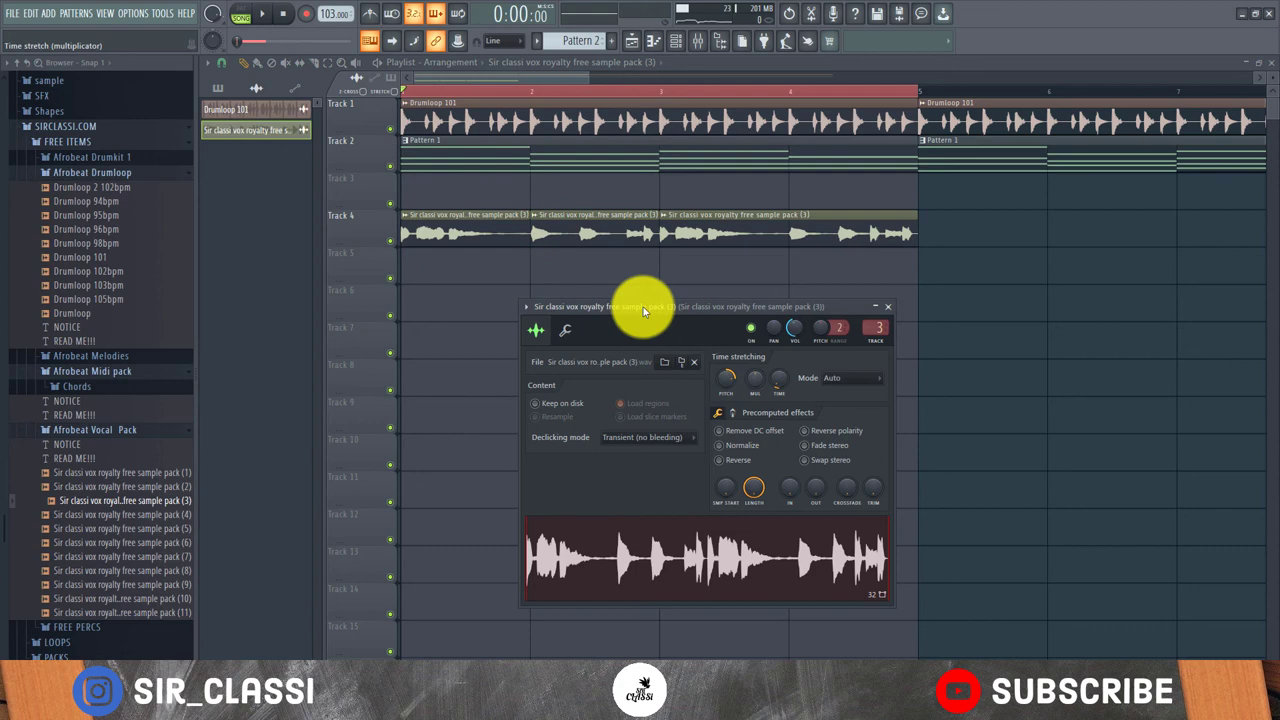
left_click(534, 215)
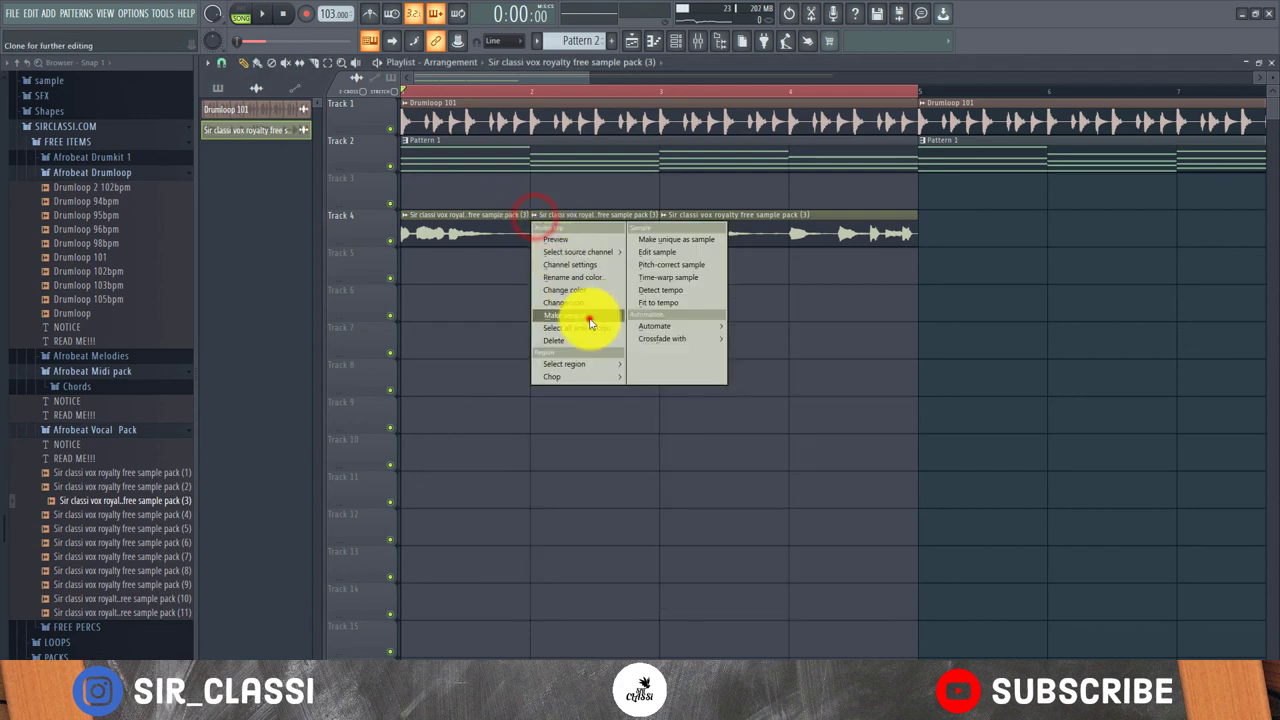
left_click(586, 315)
- Lower the unique middle slice's pitch knob and audition it in the arrangement
double_click(617, 241)
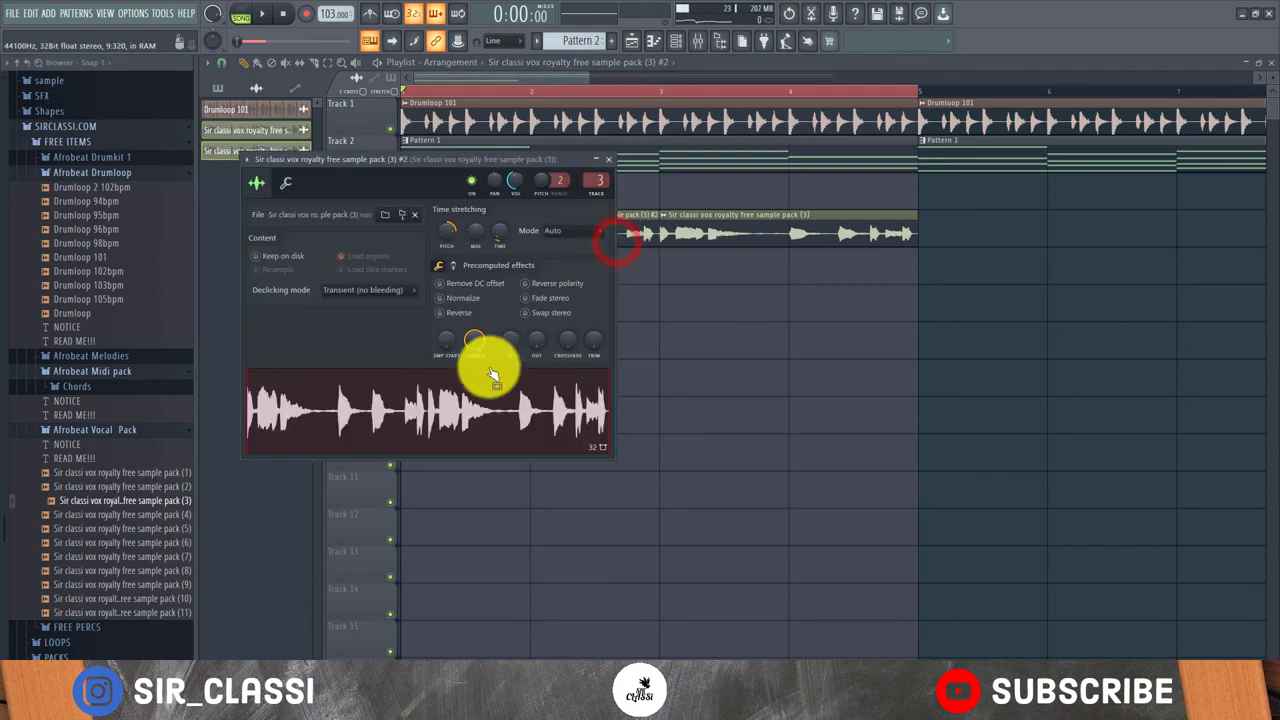
right_click(446, 232)
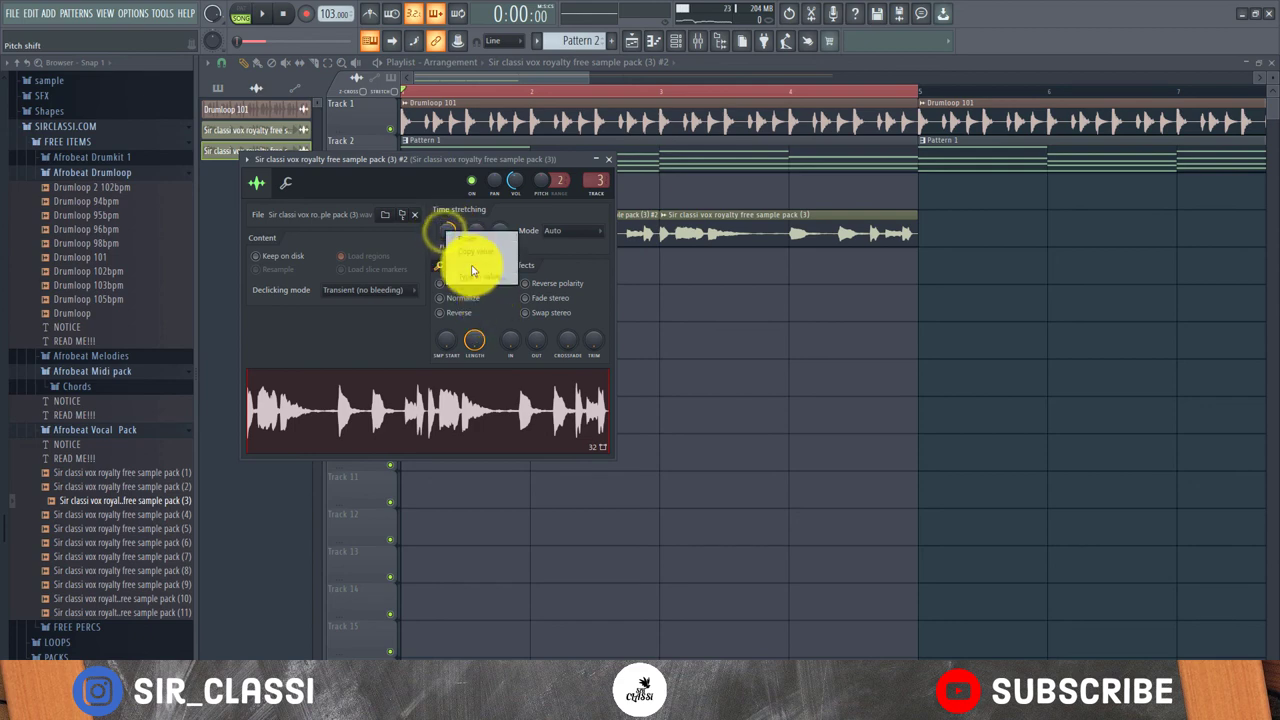
left_click(462, 241)
left_click_drag(440, 234, 394, 491)
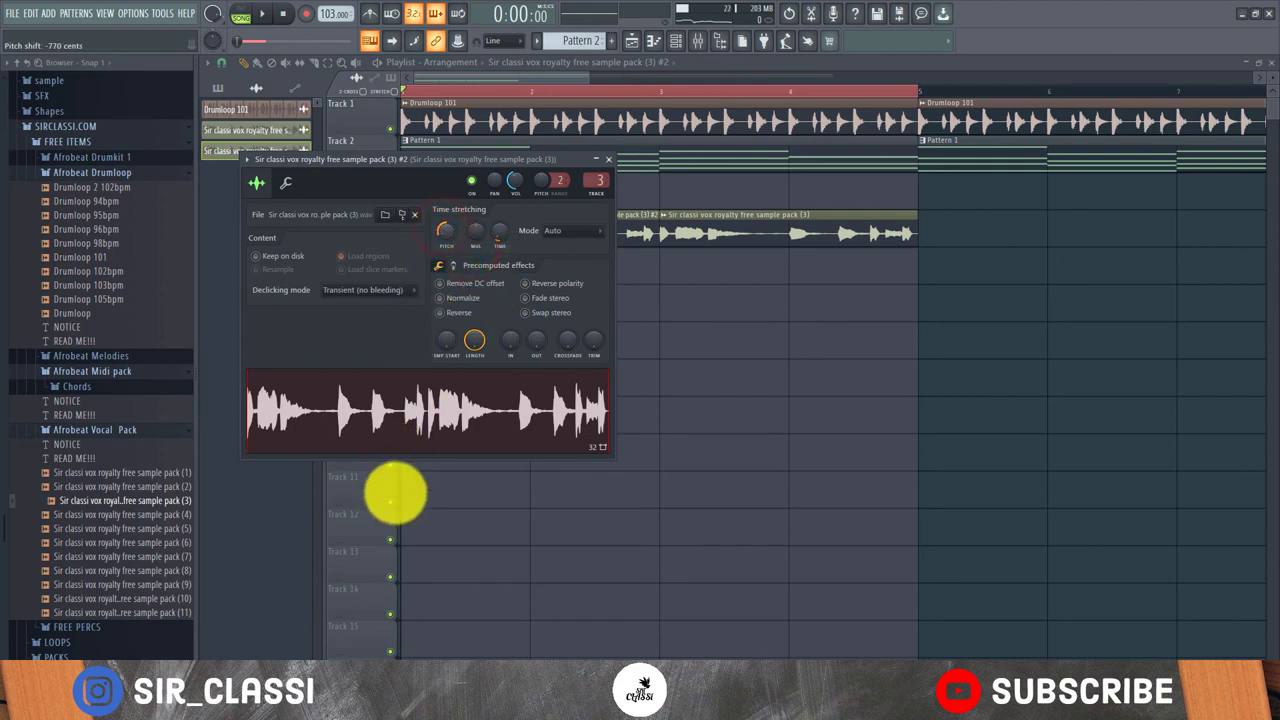
key("space")
left_click_drag(425, 158, 843, 243)
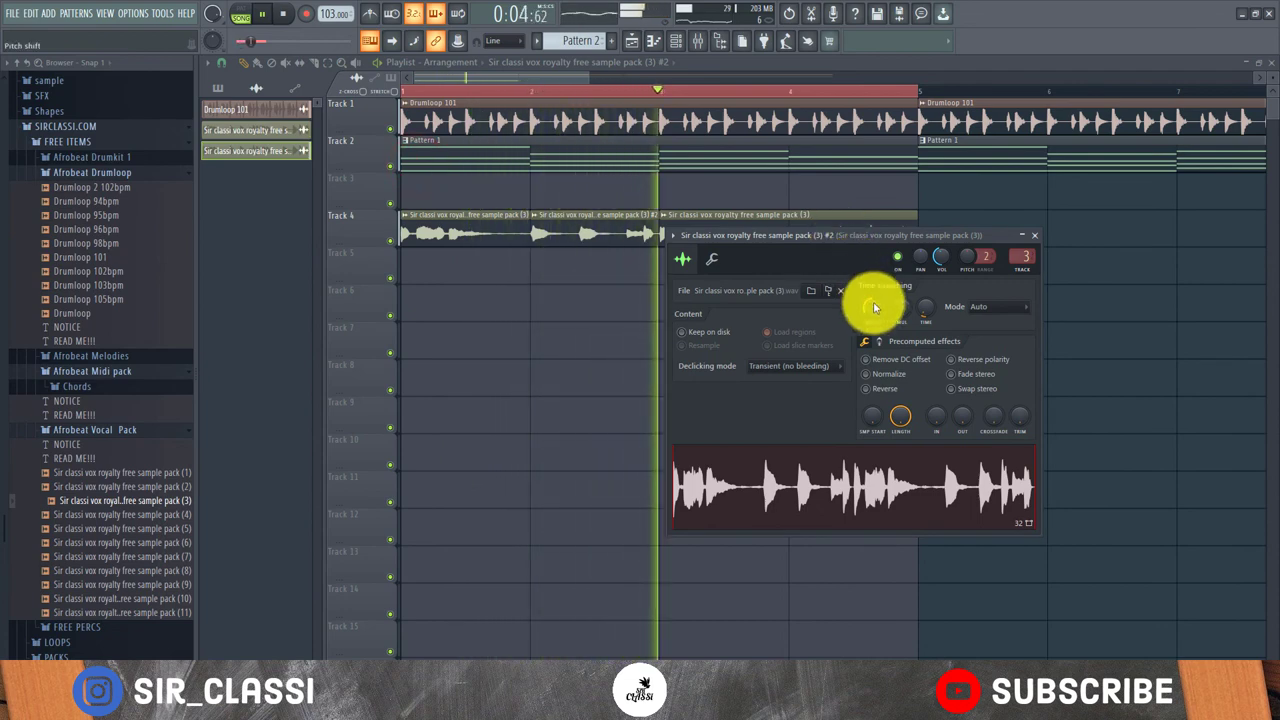
key("space")
mouse_move(870, 316)
left_mouse_down()
mouse_move(856, 272)
mouse_move(868, 312)
left_mouse_up()
key("space")
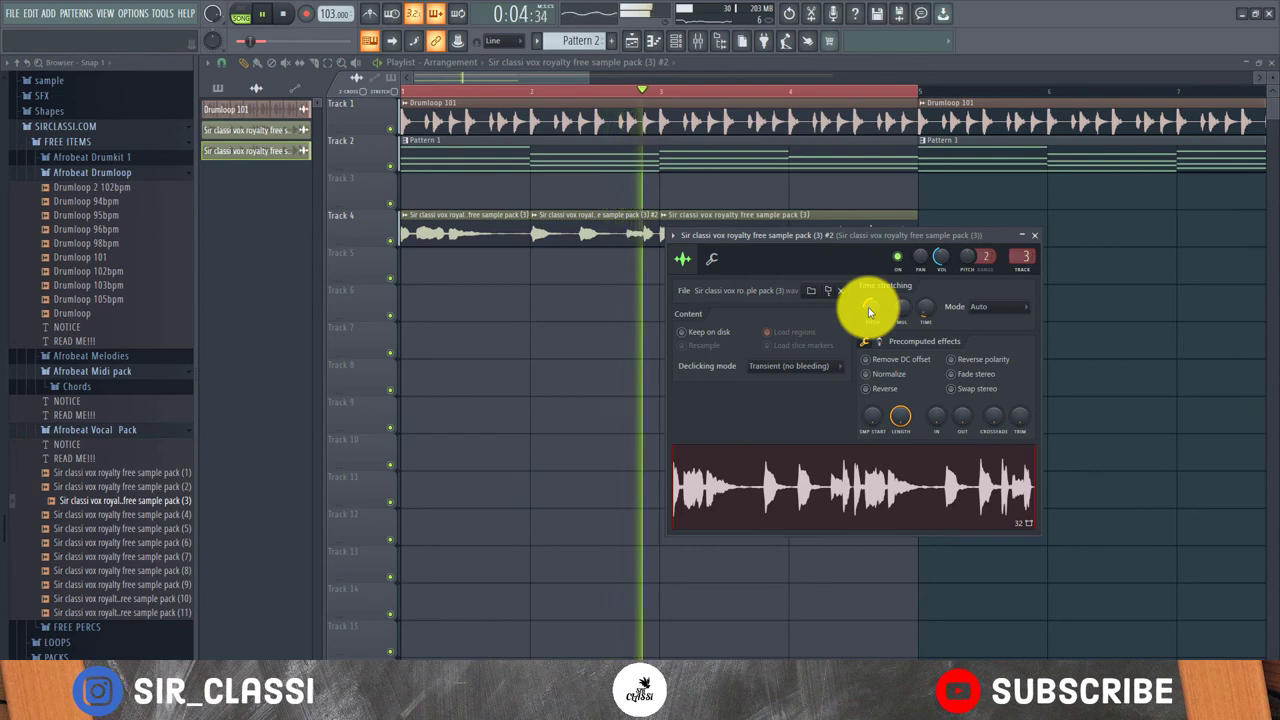
left_click(757, 211)
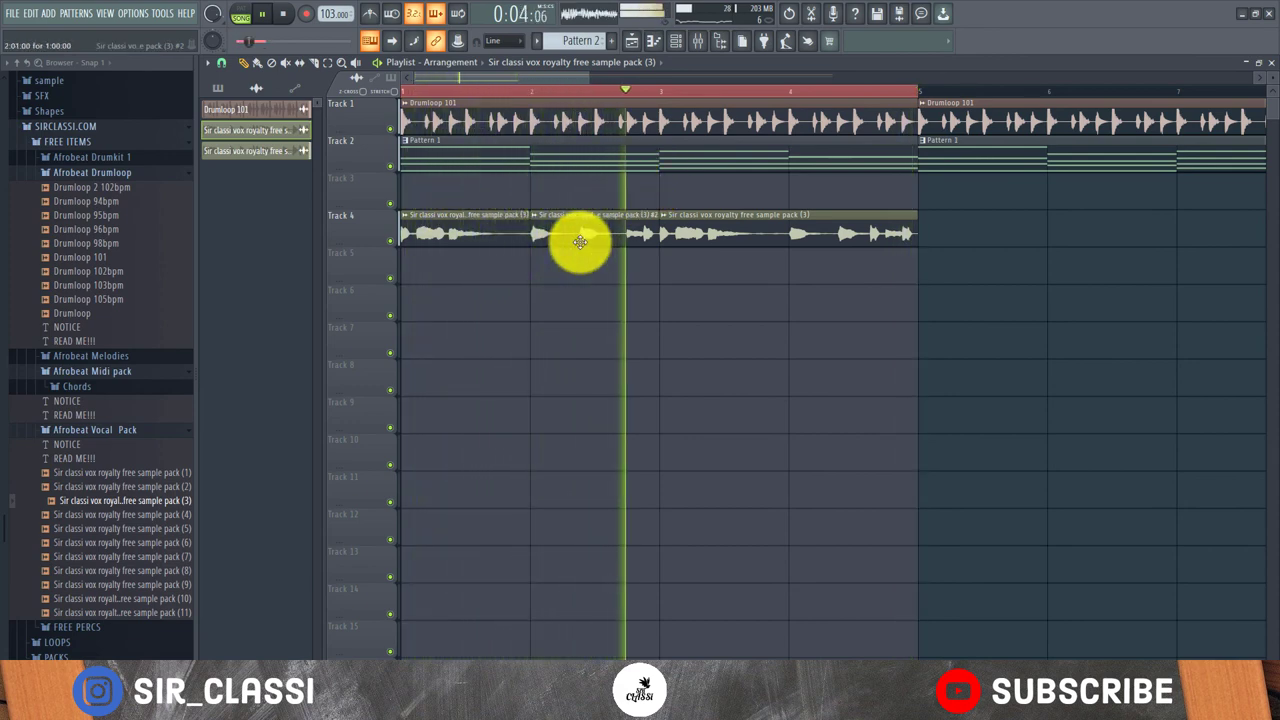
key("space")
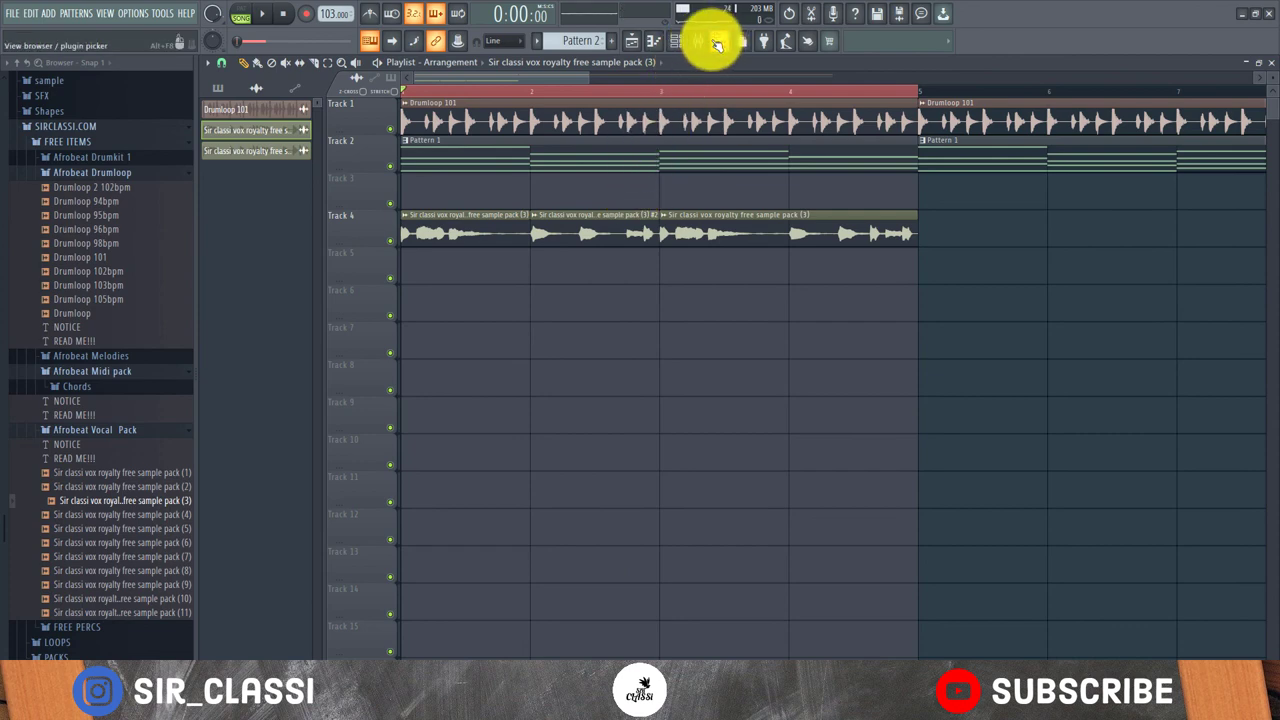
left_click(698, 41)
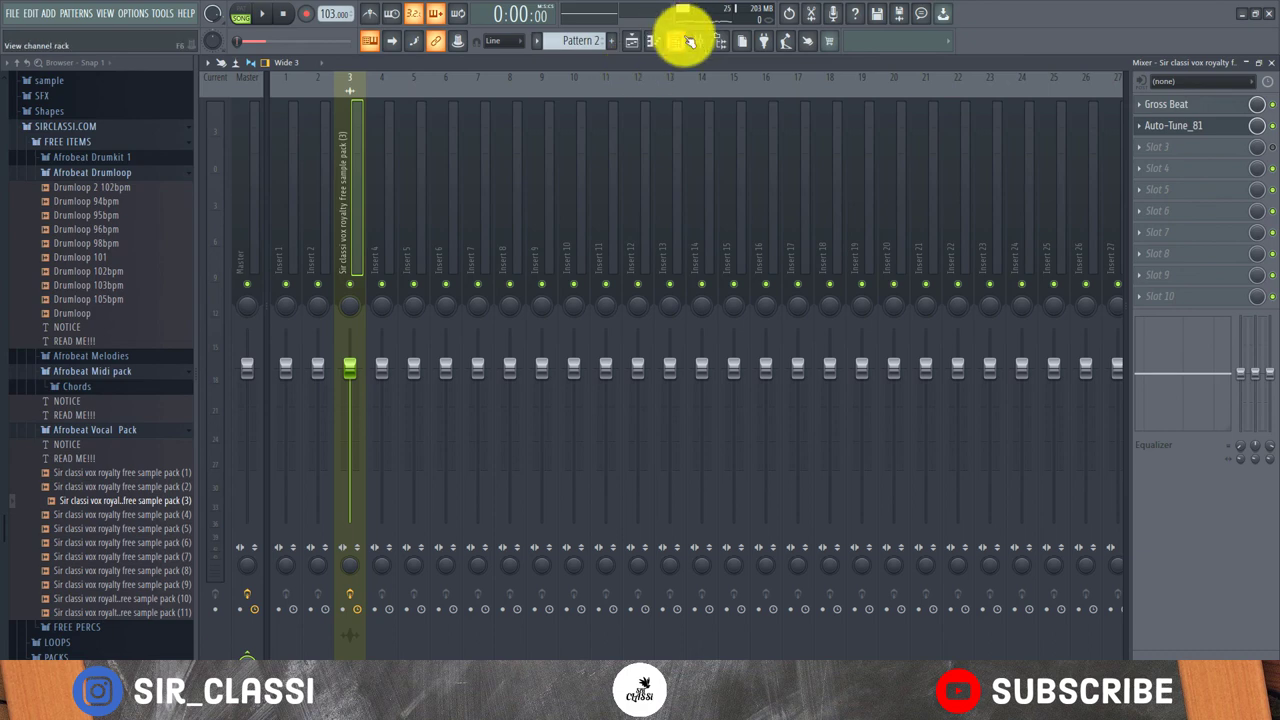
left_click(1267, 62)
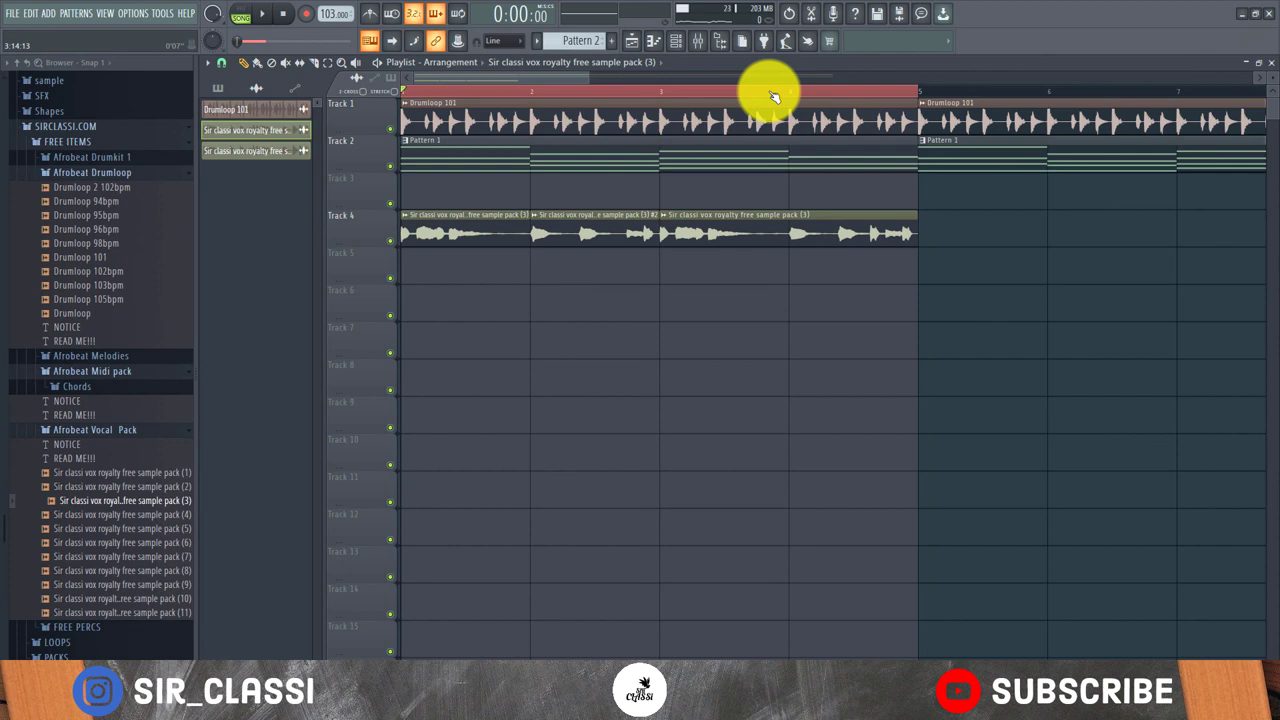